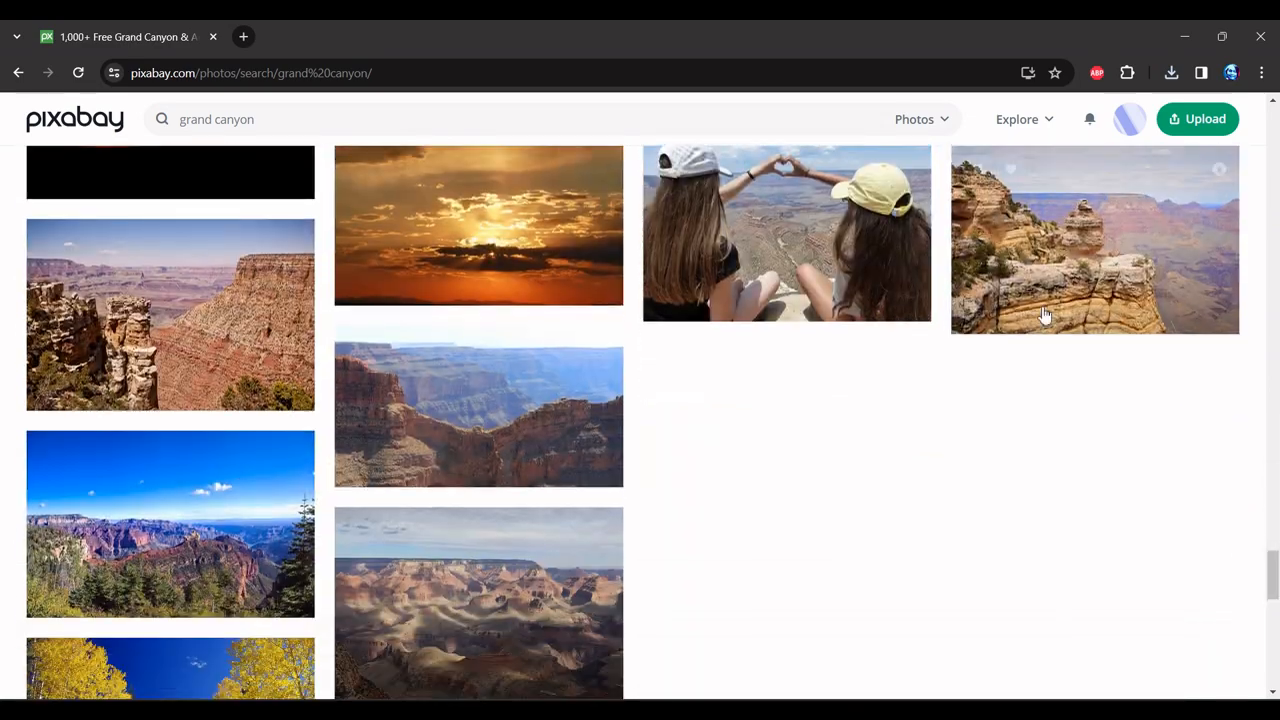
# Download the Grand Canyon Arizona photo with the rock pillar at the 4256×2832 JPG size
pyautogui.click(142, 305)
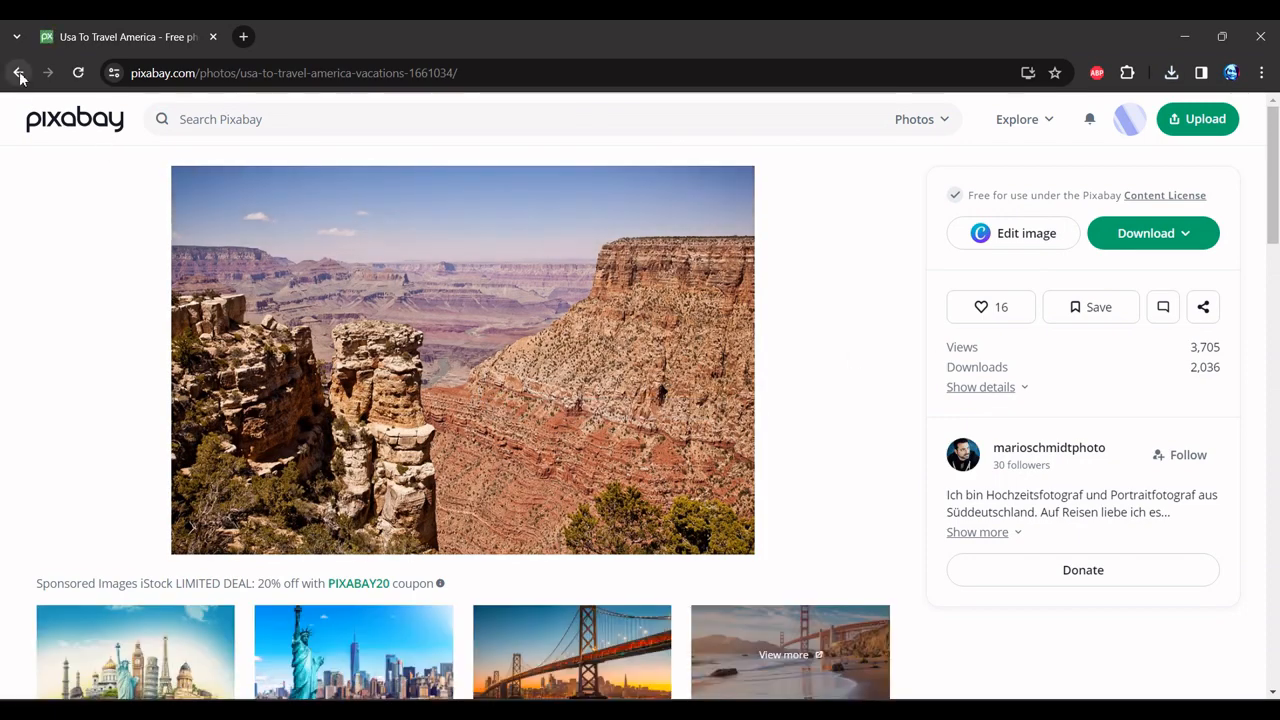
pyautogui.click(19, 73)
pyautogui.click(1066, 292)
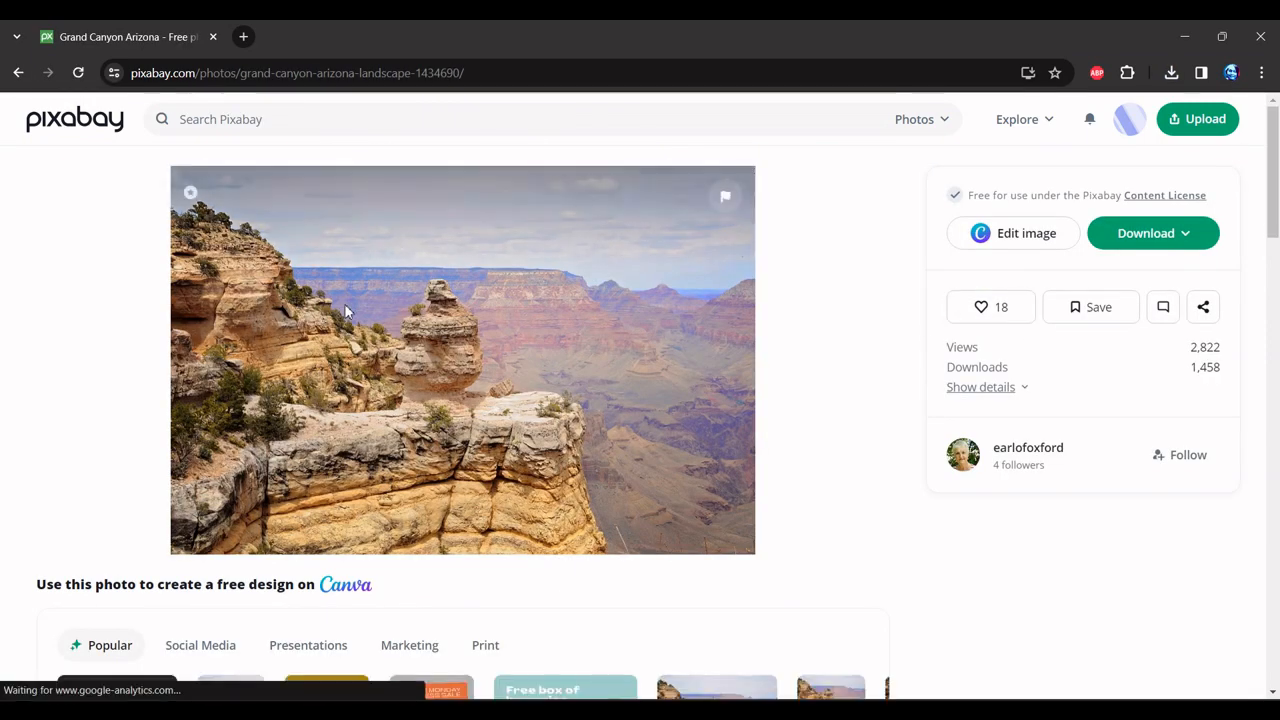
pyautogui.click(1205, 240)
pyautogui.click(968, 392)
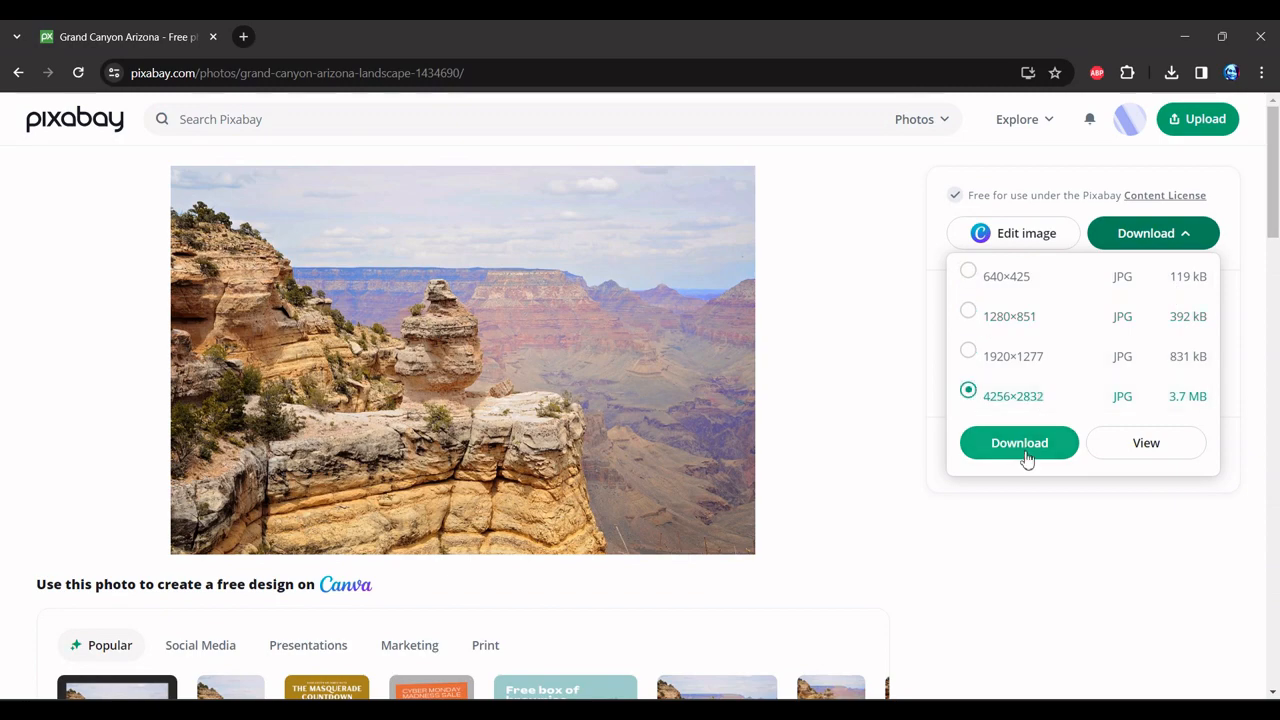
pyautogui.click(1019, 443)
# Switch to Illustrator and create a 4500 × 5400 px portrait document in CMYK at 300 ppi
pyautogui.click(865, 186)
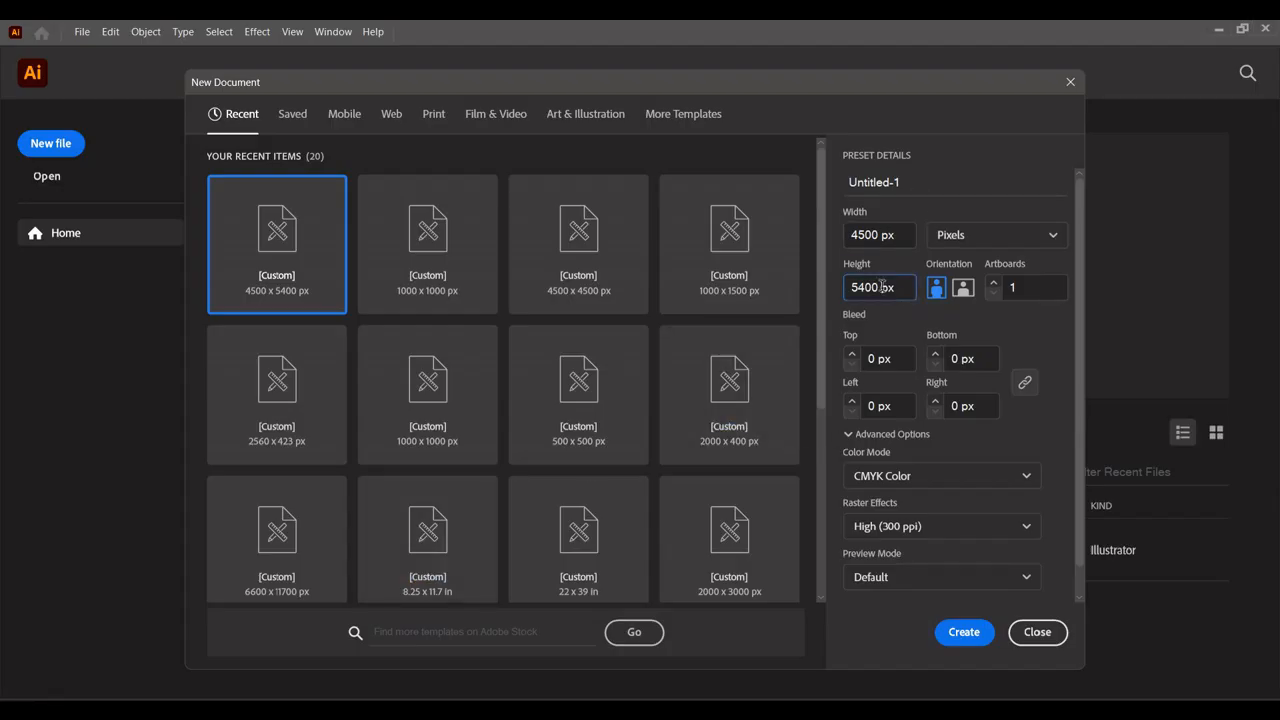
pyautogui.click(963, 632)
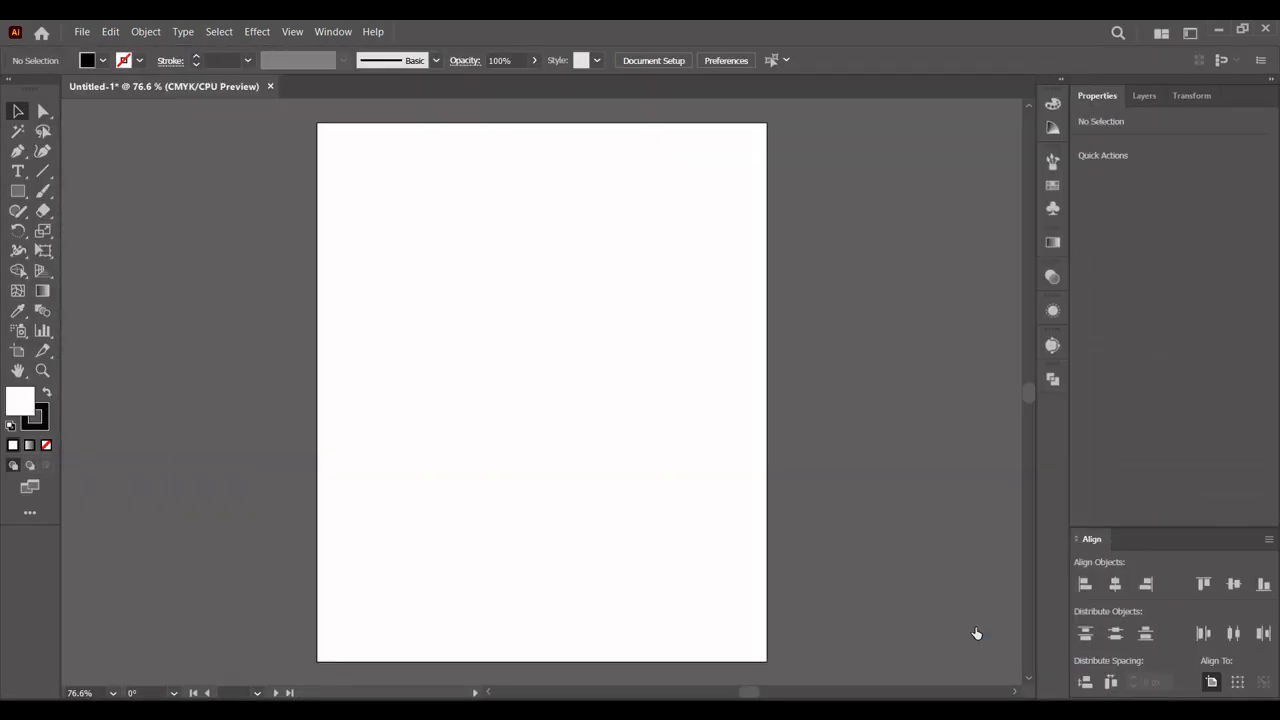
# Cover the whole artboard with a black rectangle without a stroke and lock it as the background
pyautogui.click(46, 395)
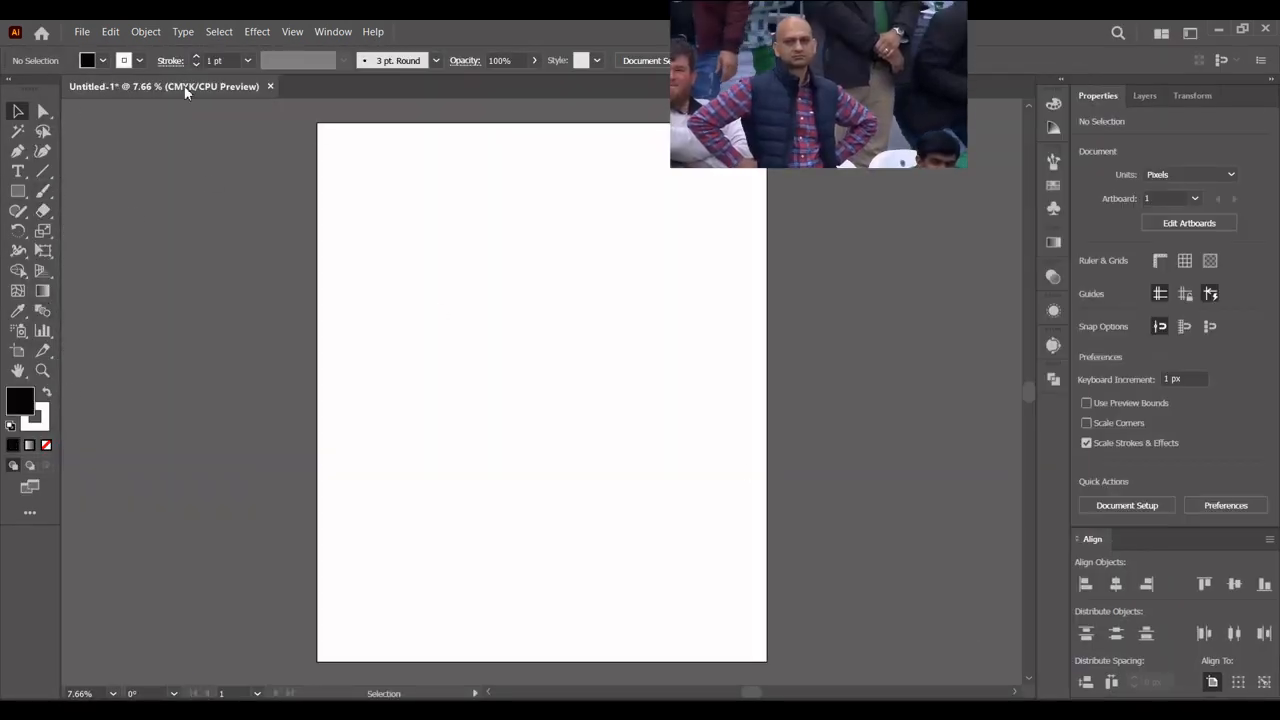
pyautogui.click(138, 60)
pyautogui.click(12, 90)
pyautogui.click(17, 190)
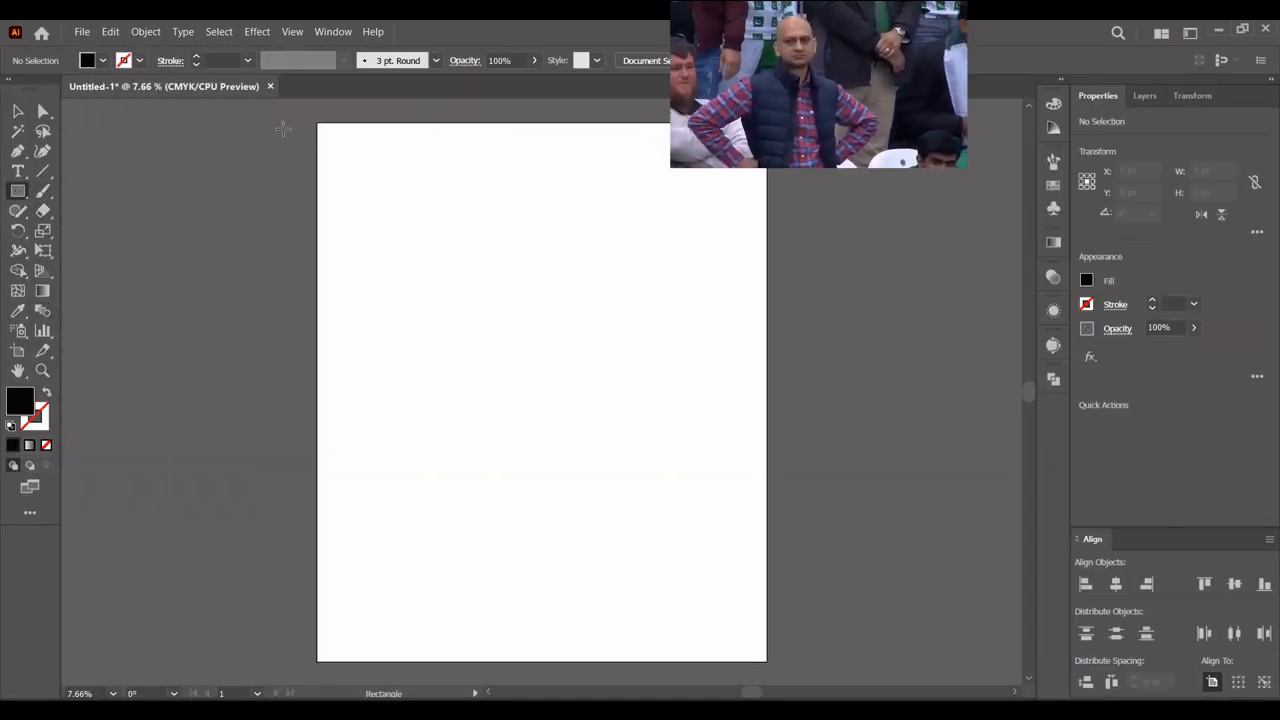
pyautogui.moveTo(317, 123); pyautogui.dragTo(767, 661)
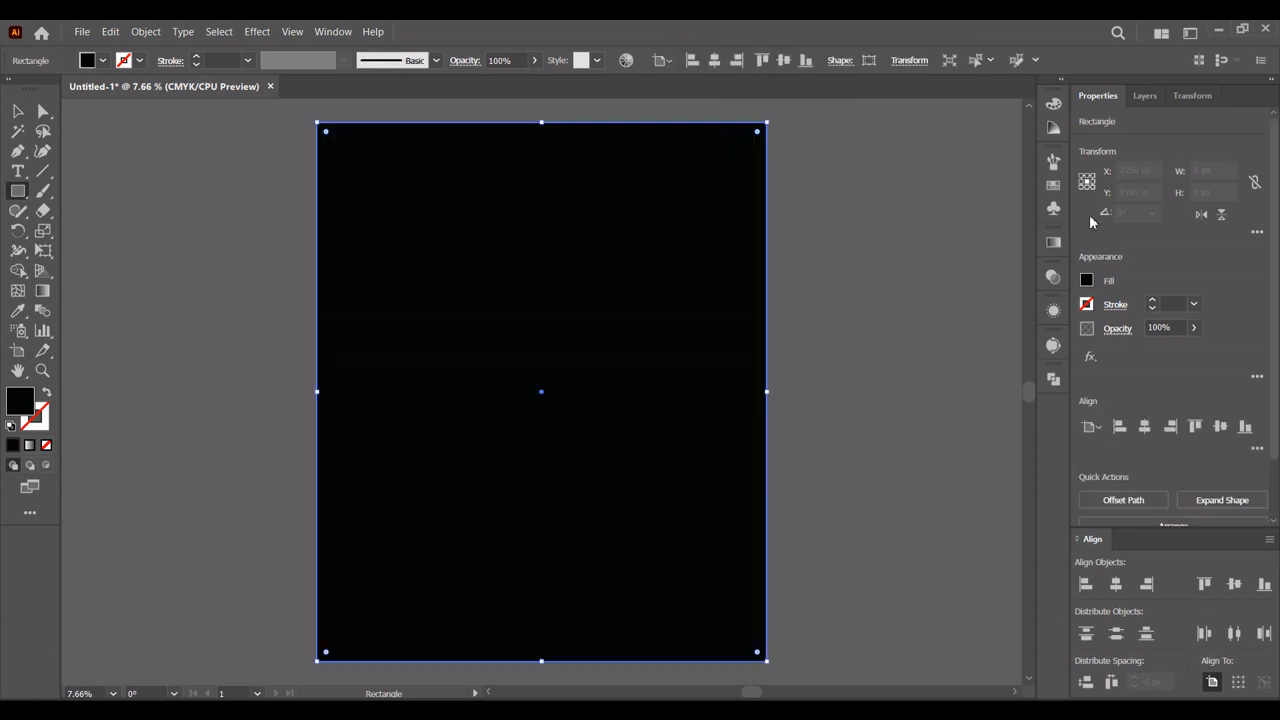
pyautogui.click(1145, 95)
pyautogui.click(1101, 140)
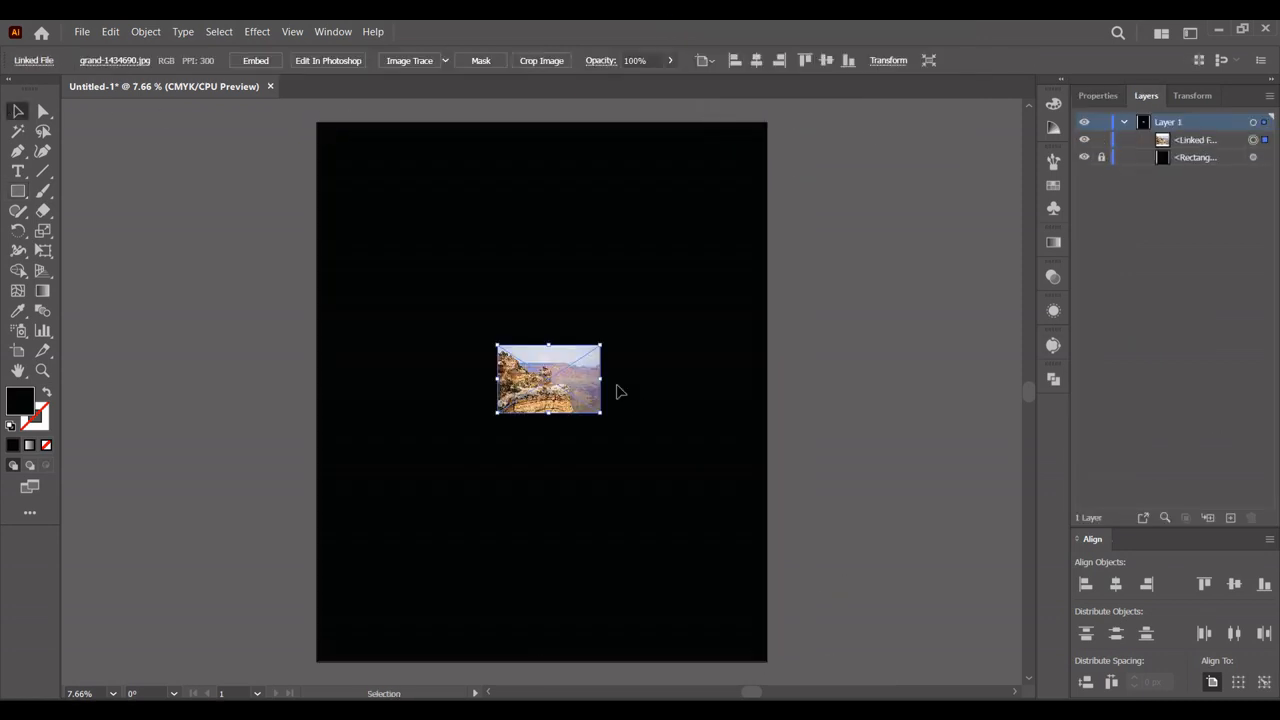
# Enlarge the canyon photo to nearly the artboard's width and convert it with Image Trace
pyautogui.moveTo(600, 378); pyautogui.dragTo(741, 376)
pyautogui.hotkey('ctrl', '=')
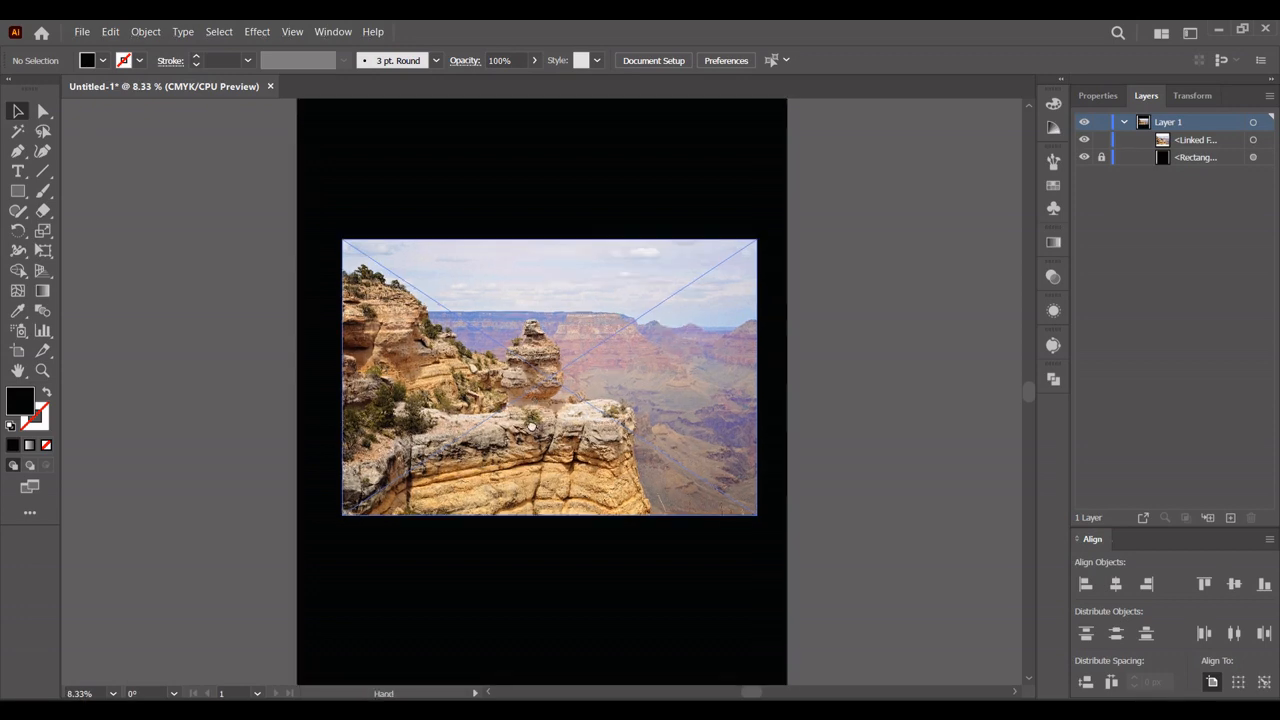
pyautogui.hotkey('ctrl', 'shift', 'e')
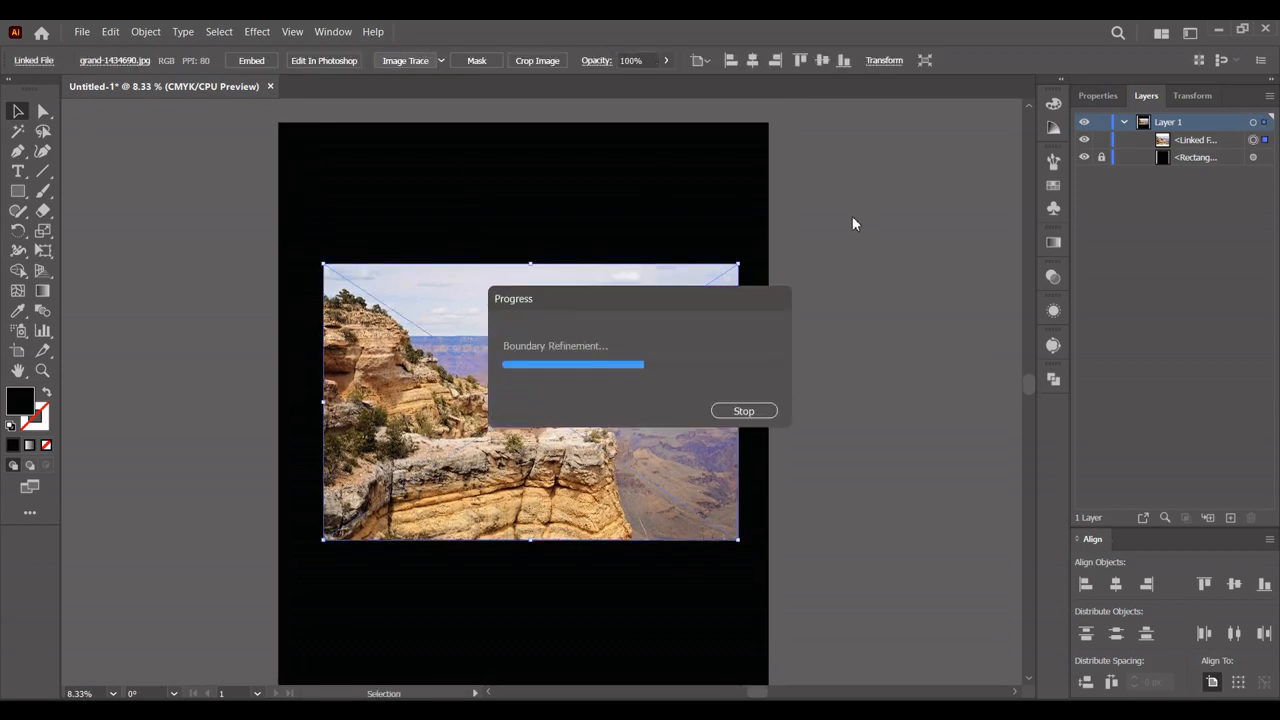
pyautogui.hotkey('ctrl', '=')
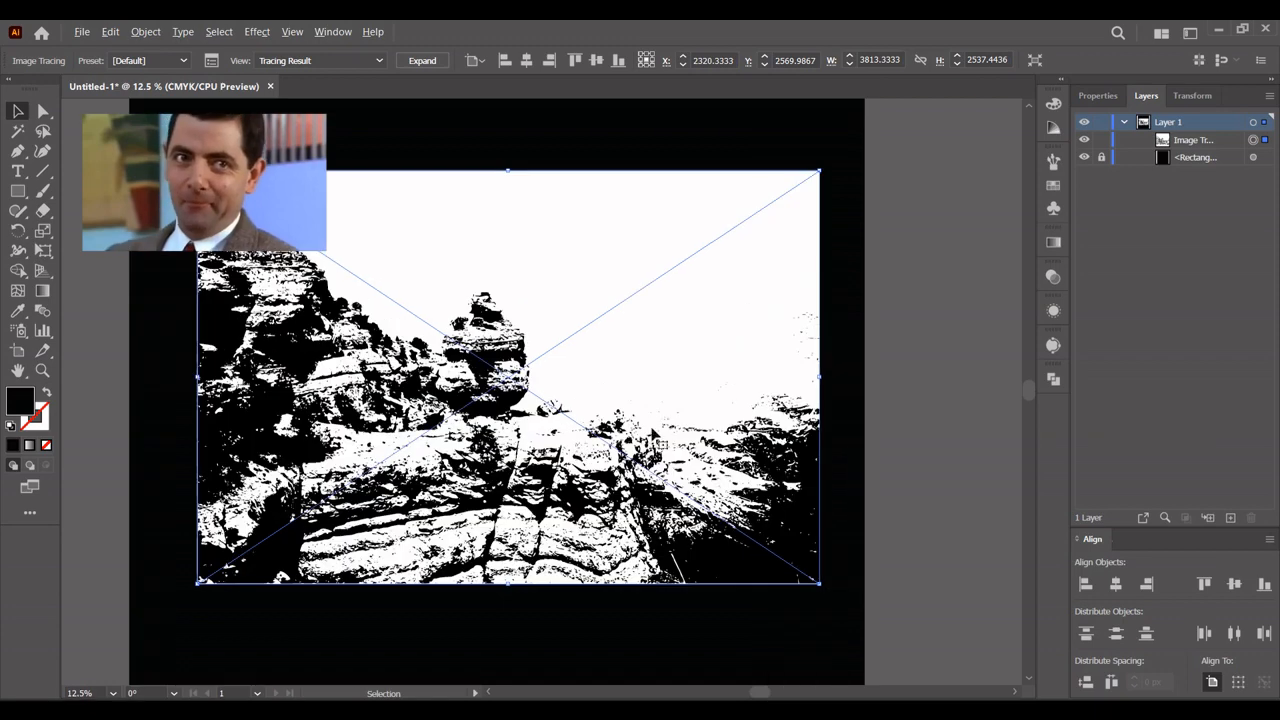
# Set the black and white trace's paths to 80% and noise to 1 px, and raise its threshold for more black areas
pyautogui.click(1053, 345)
pyautogui.click(333, 31)
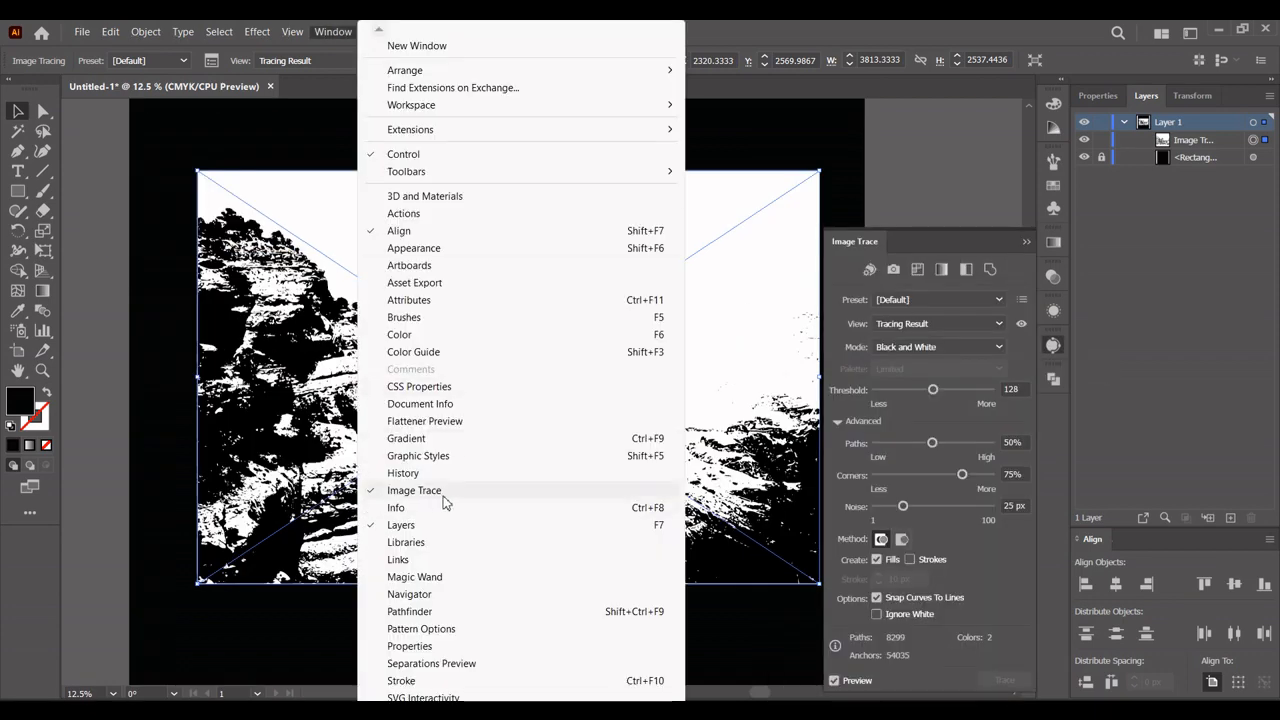
pyautogui.click(490, 492)
pyautogui.click(1053, 343)
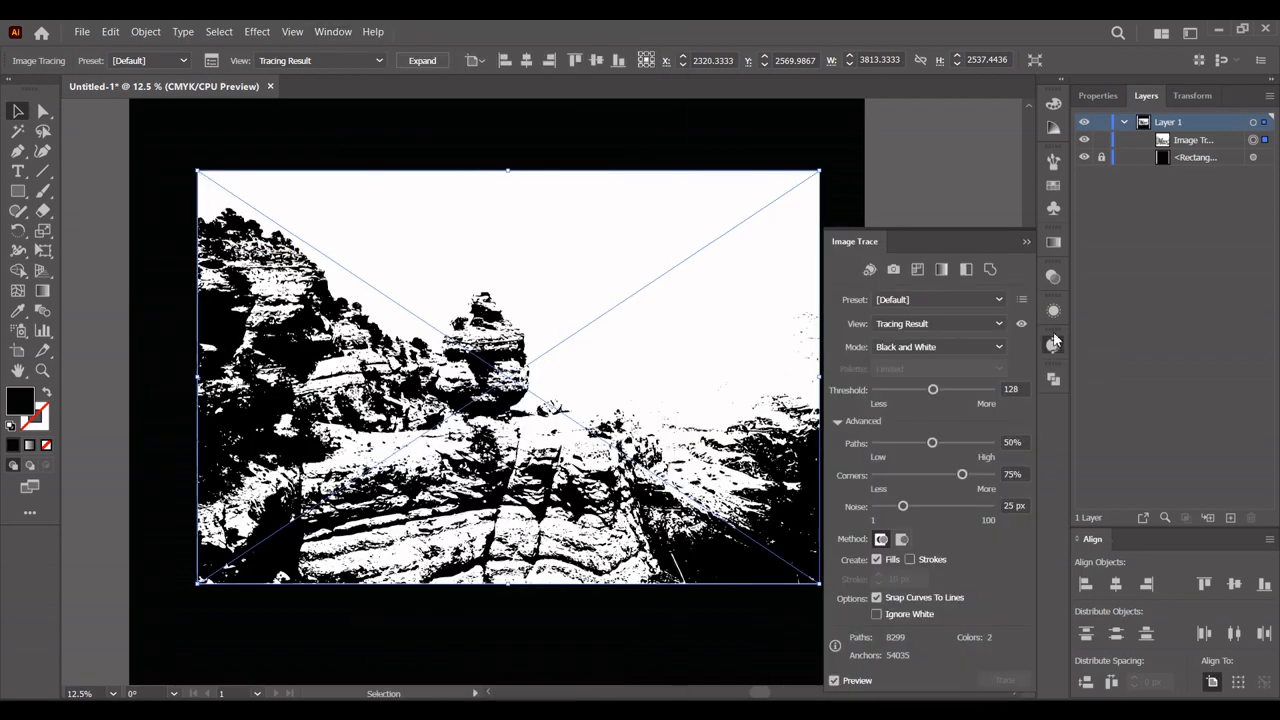
pyautogui.click(1013, 442)
pyautogui.write('80')
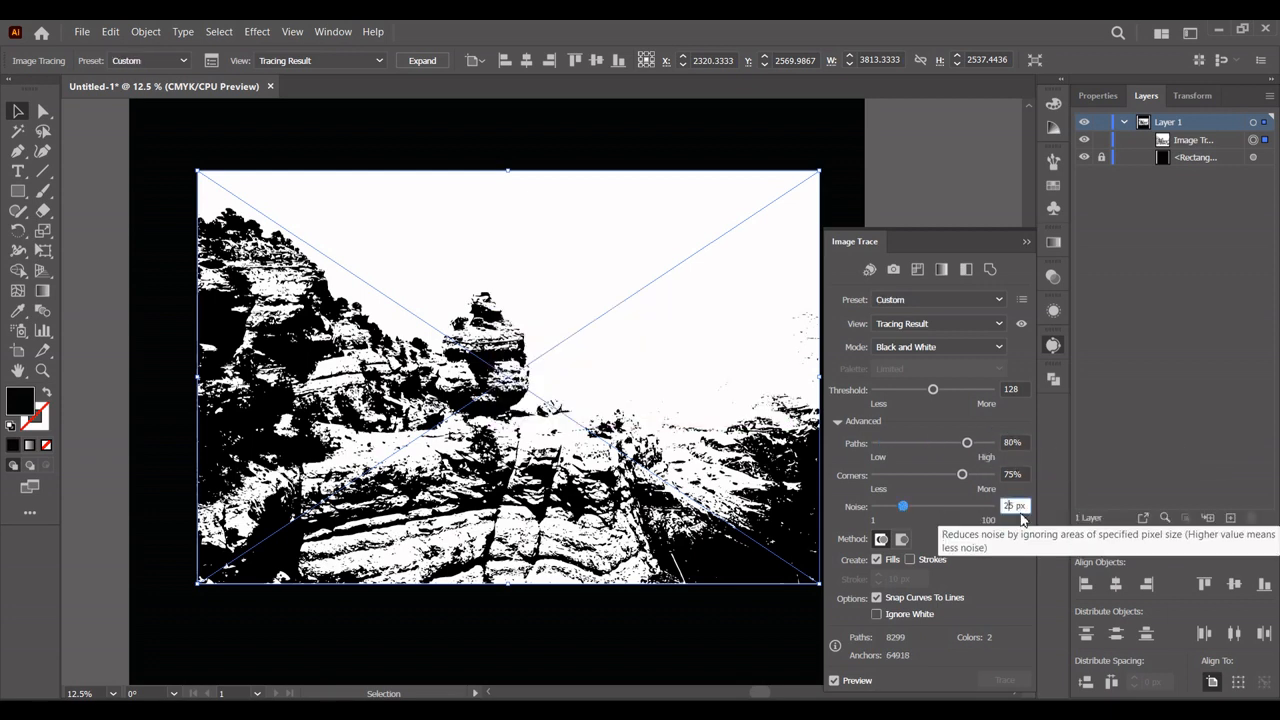
pyautogui.write('1')
pyautogui.press('Return')
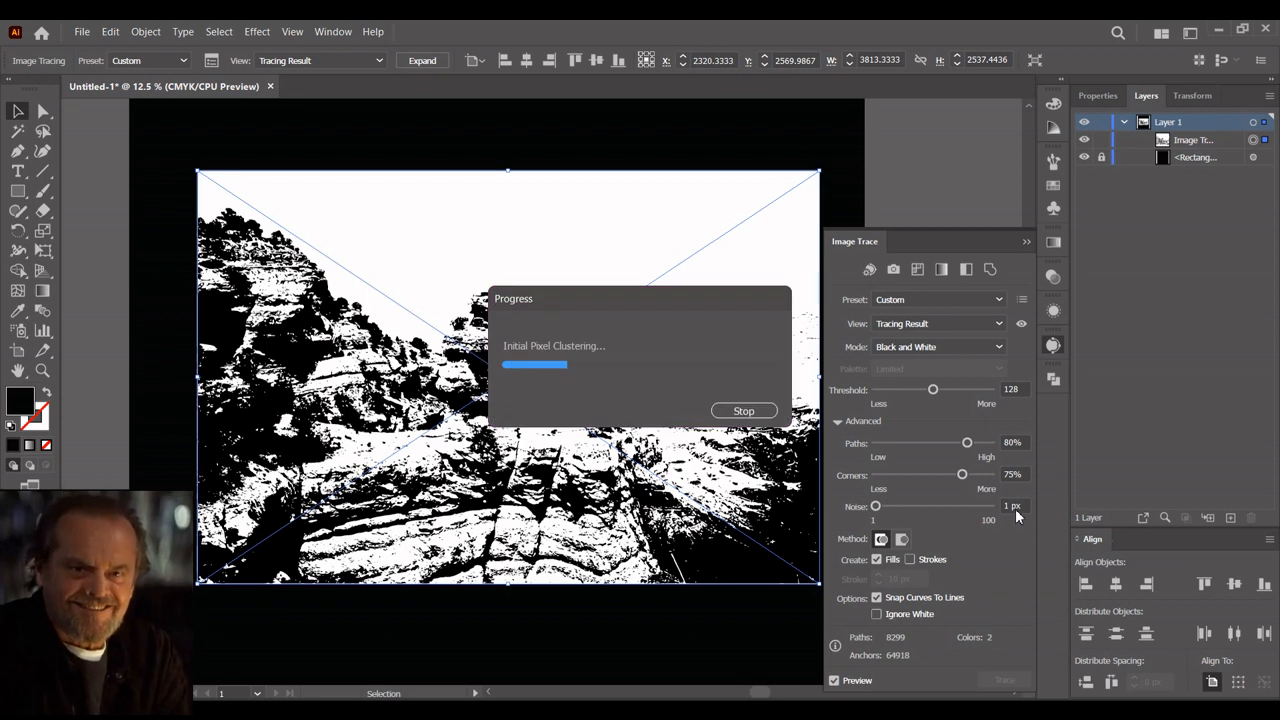
pyautogui.click(944, 391)
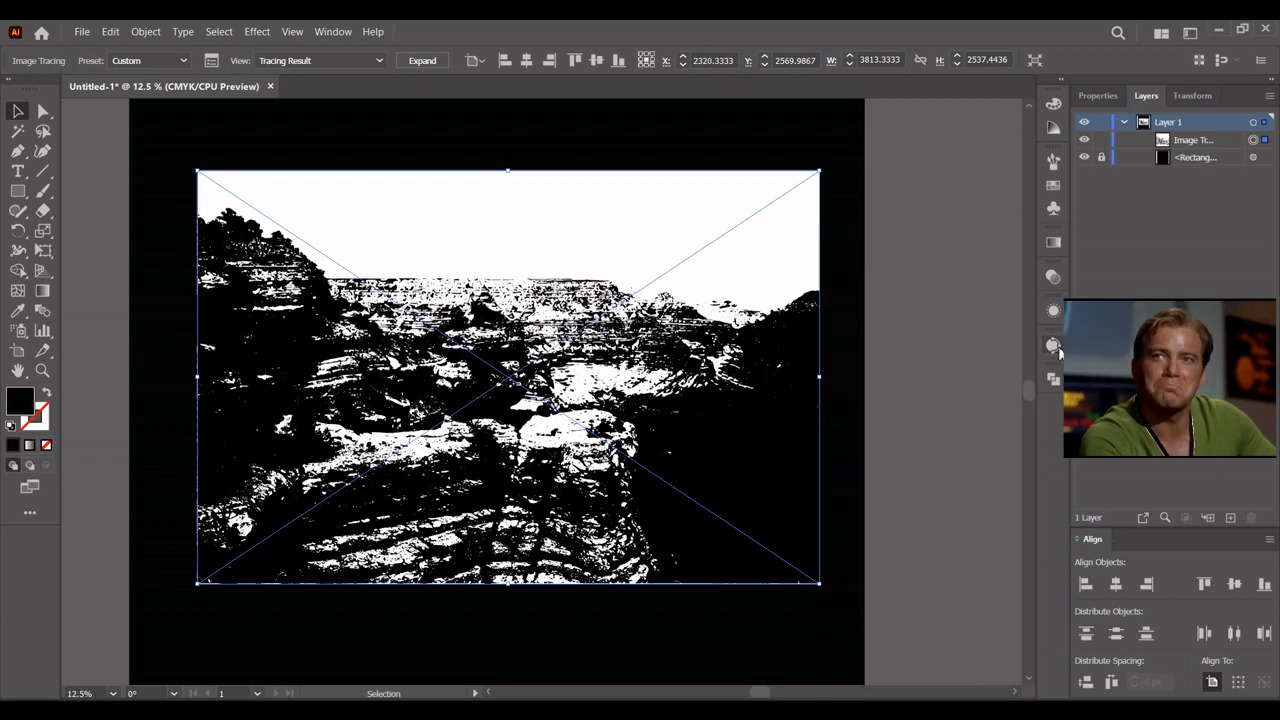
# Expand the tracing result and ungroup it into separate paths
pyautogui.click(421, 61)
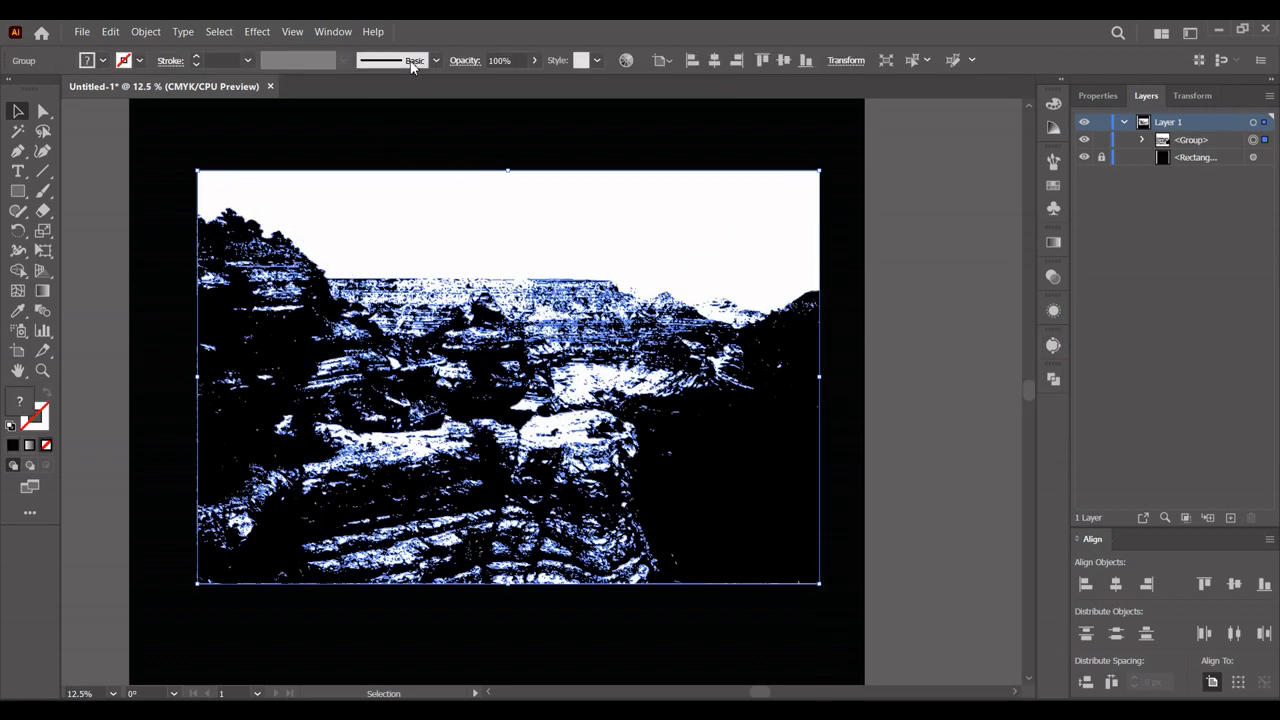
pyautogui.rightClick(674, 214)
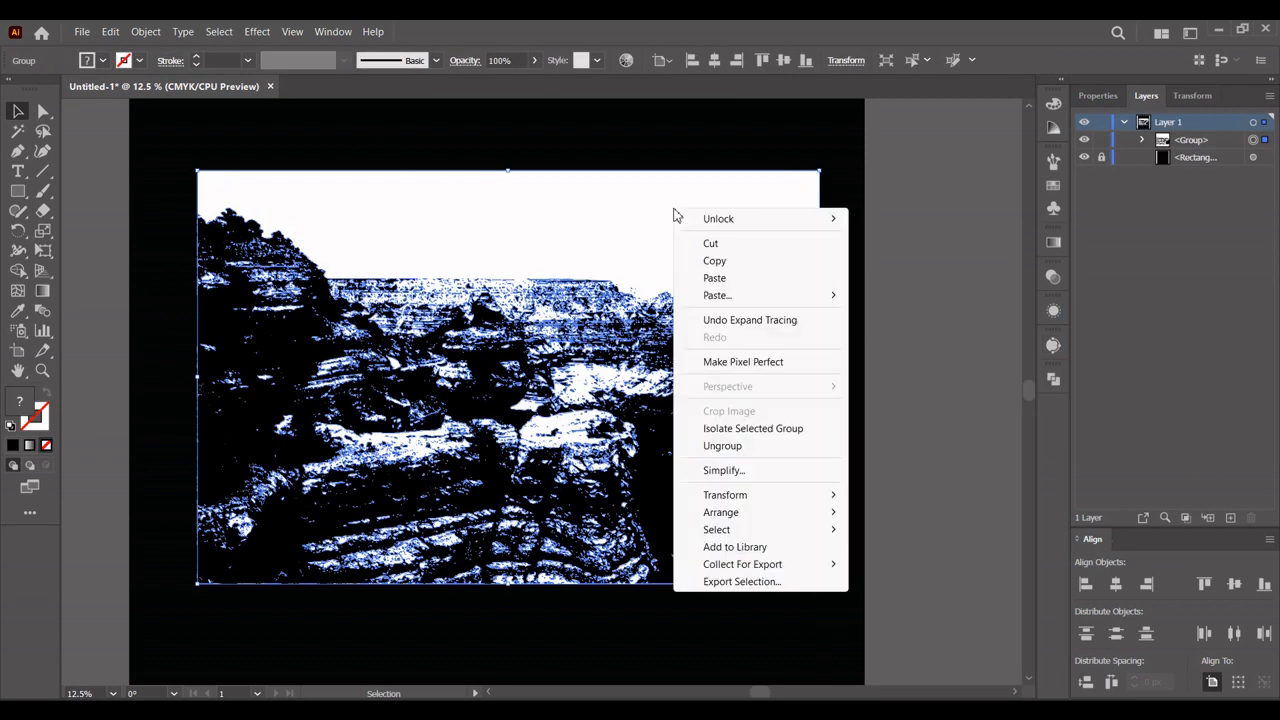
pyautogui.click(724, 446)
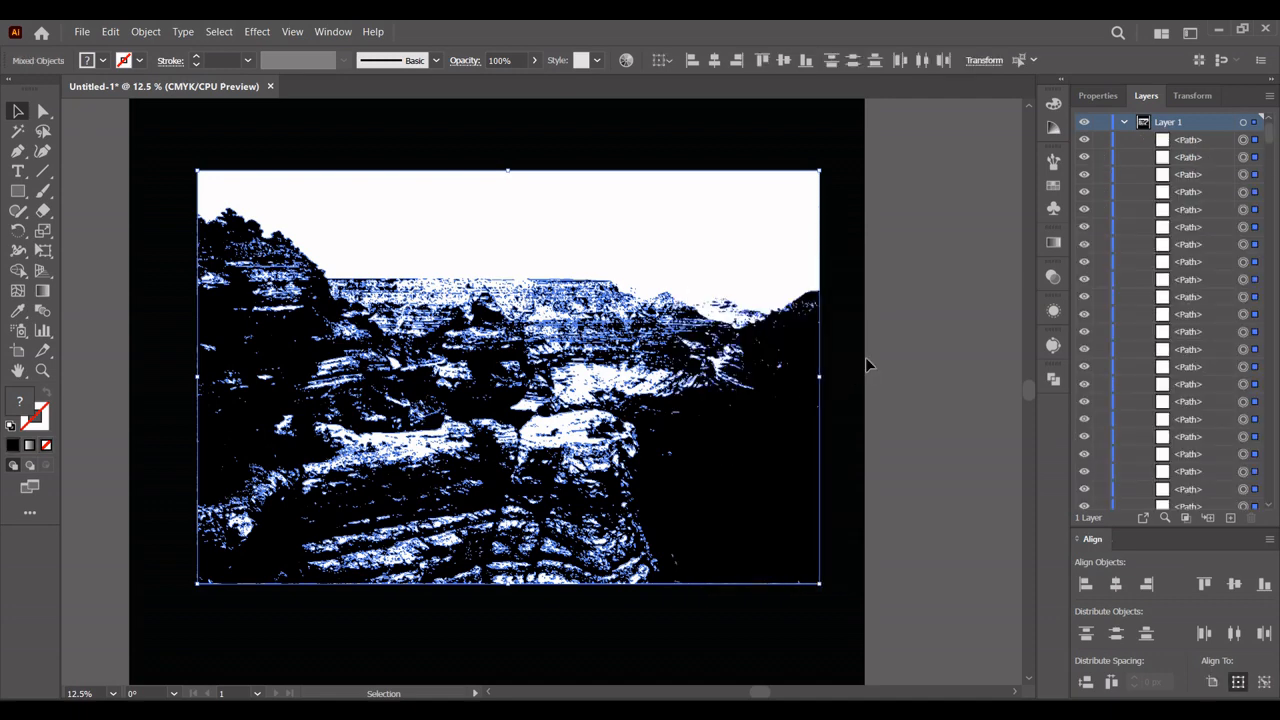
pyautogui.click(867, 365)
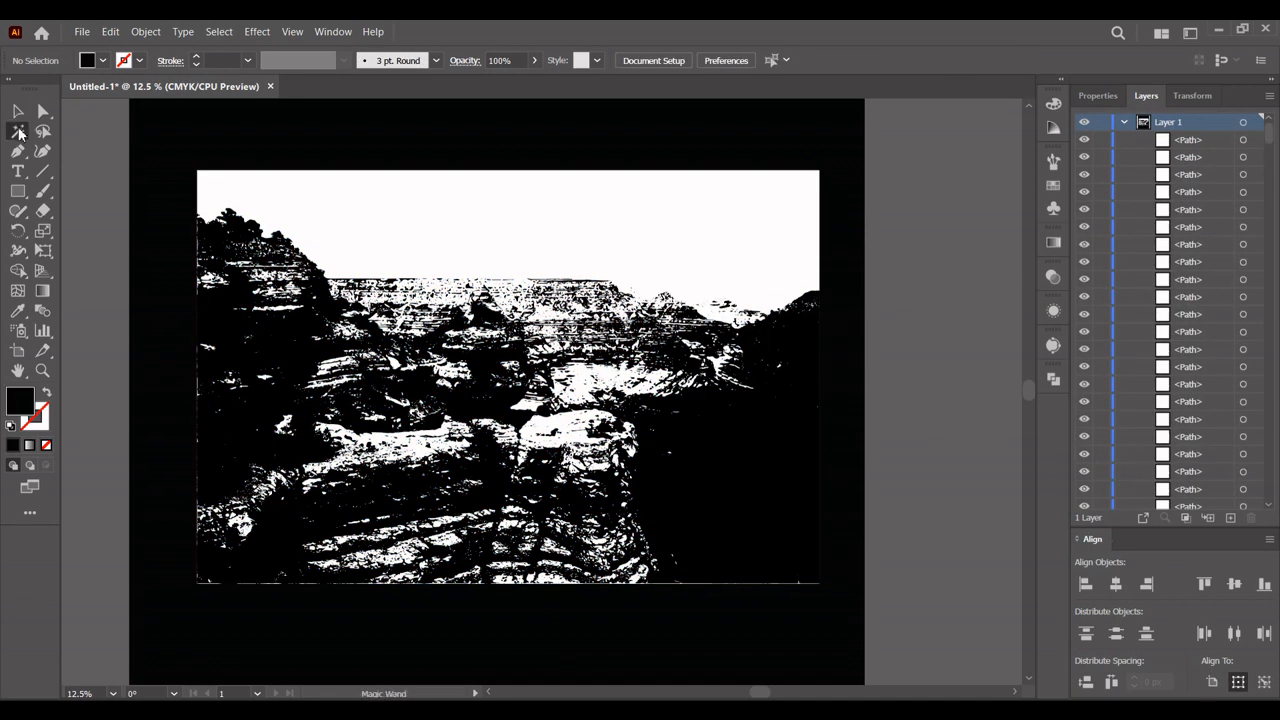
# Select all black traced shapes with the Magic Wand and delete them
pyautogui.click(784, 439)
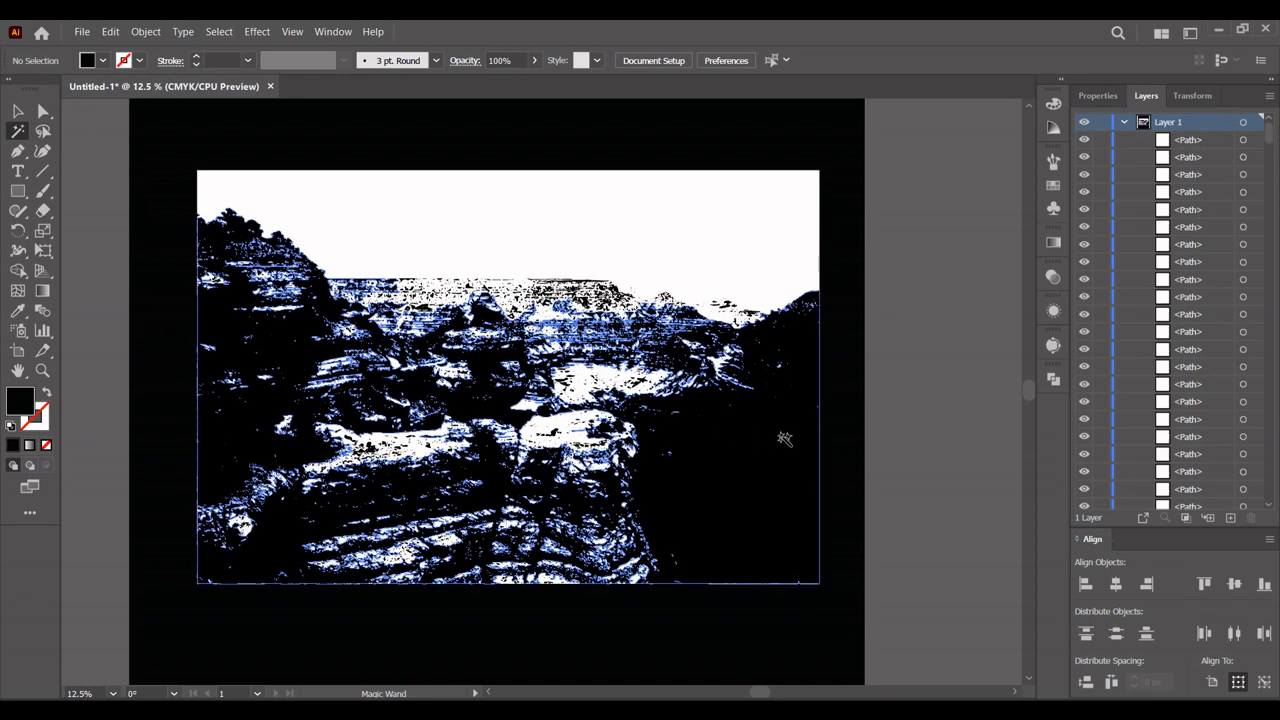
pyautogui.click(108, 32)
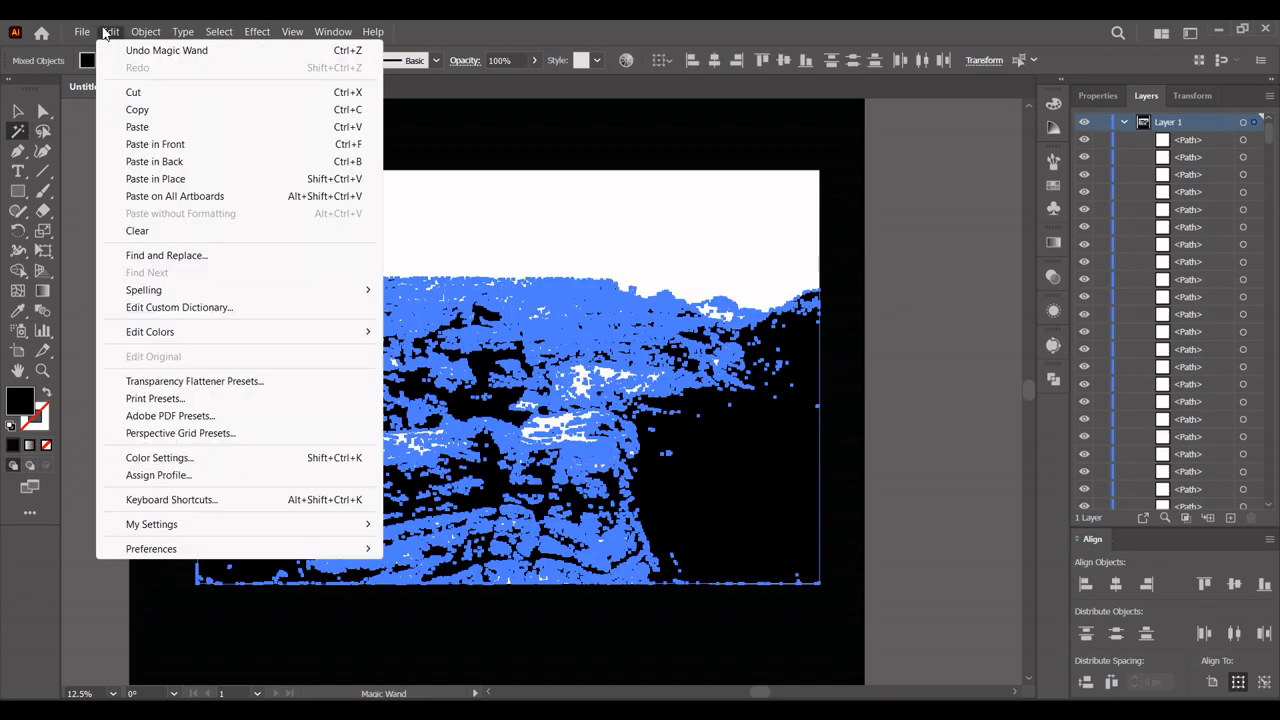
pyautogui.click(137, 231)
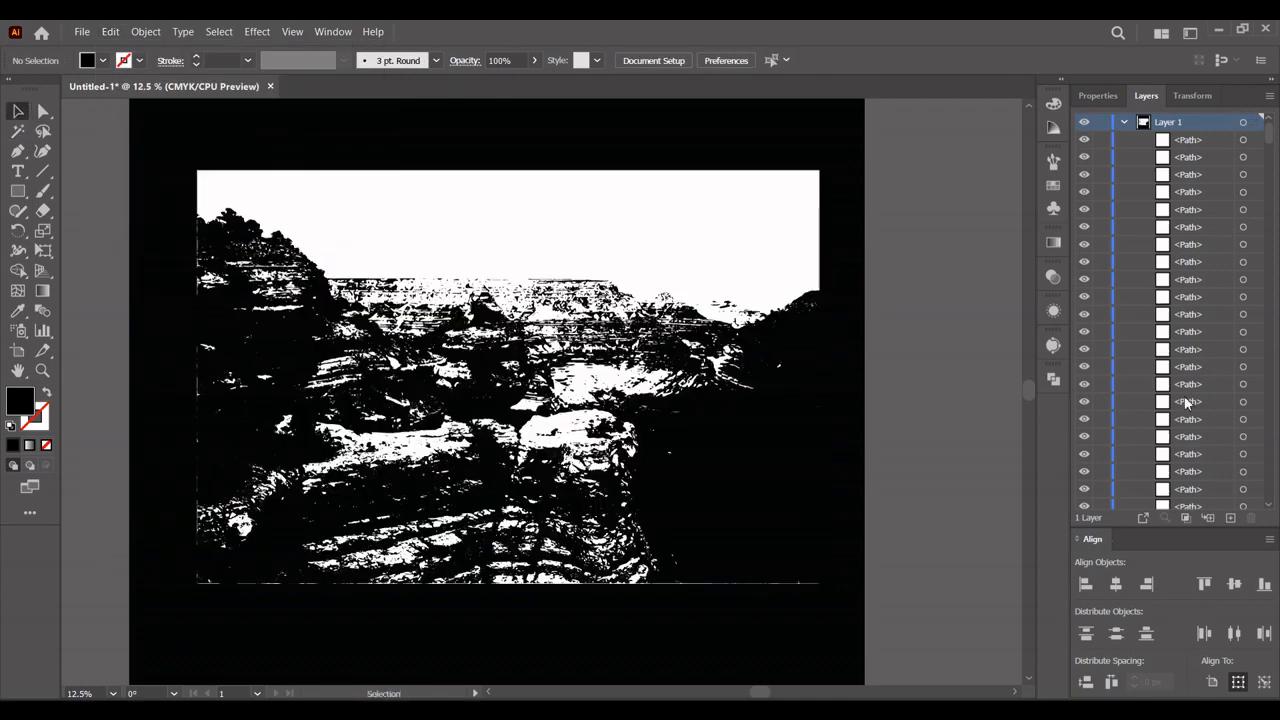
# Hide and show the black background rectangle to check that only white traced shapes are left
pyautogui.moveTo(1272, 138); pyautogui.dragTo(1261, 515)
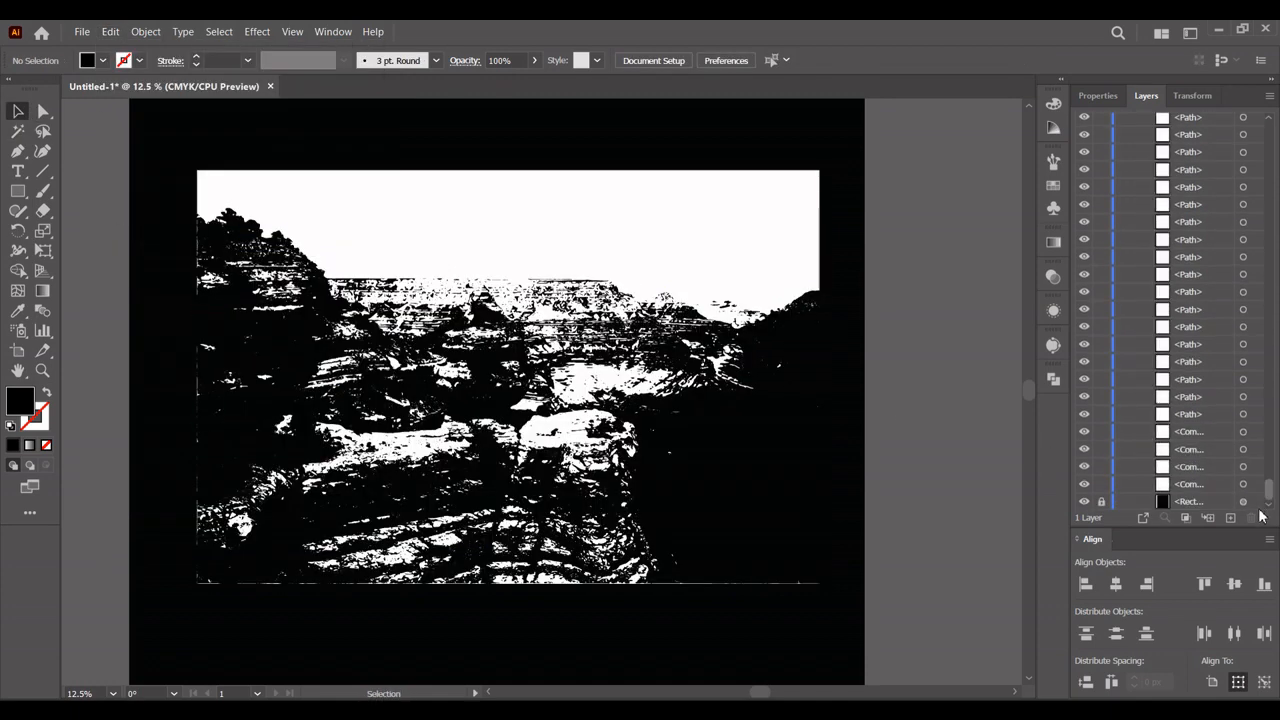
pyautogui.click(1087, 502)
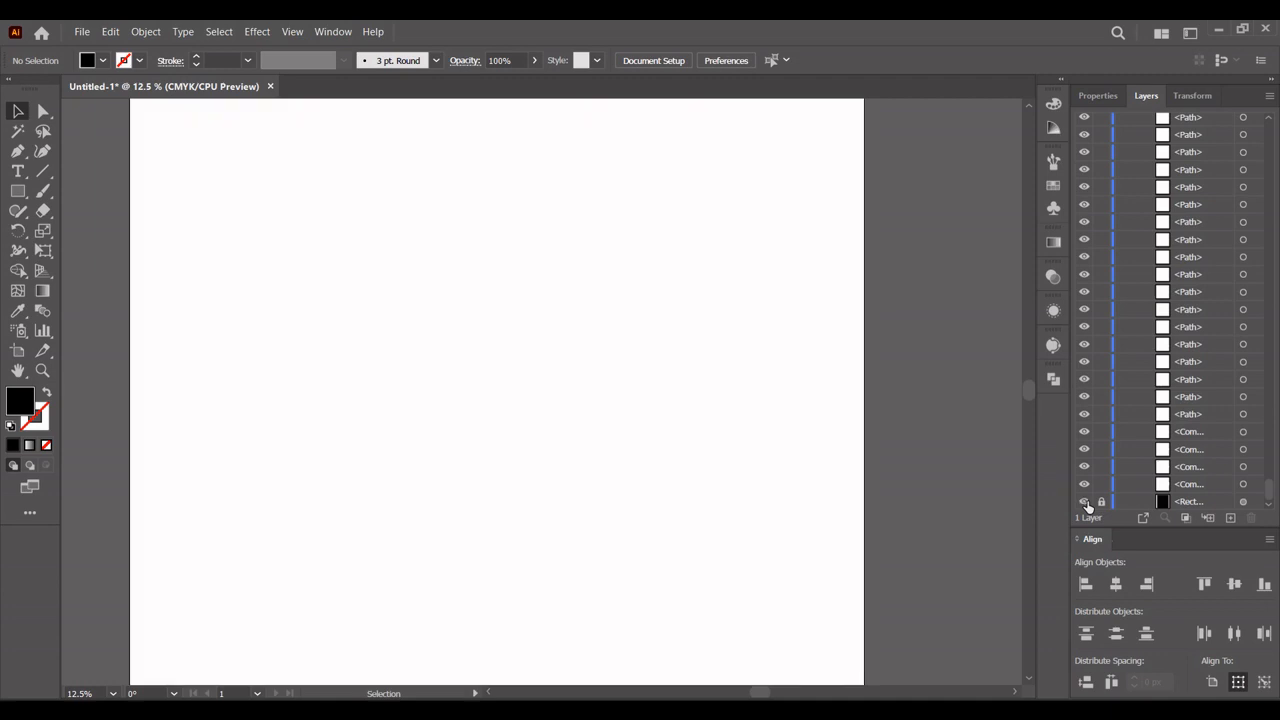
pyautogui.click(1085, 502)
# Select all the white canyon paths and group them
pyautogui.hscroll(-2, 886, 452)
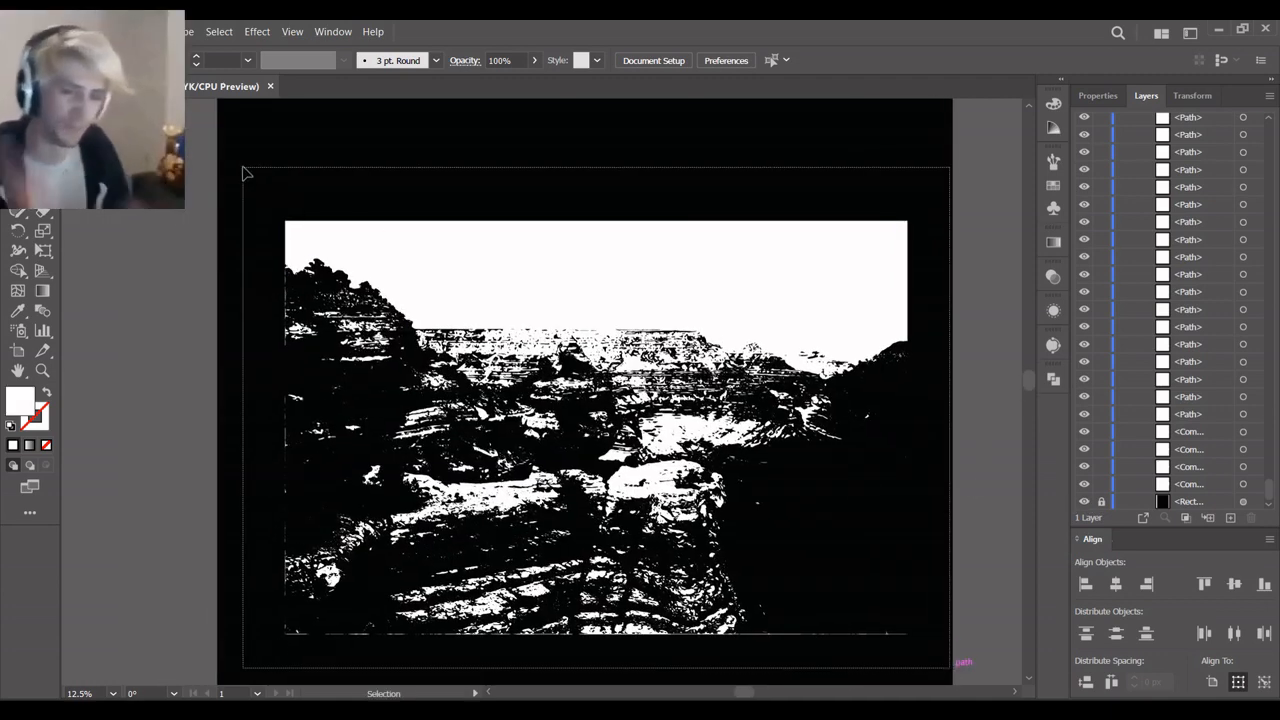
pyautogui.moveTo(242, 172); pyautogui.dragTo(526, 274)
pyautogui.rightClick(523, 277)
pyautogui.click(586, 466)
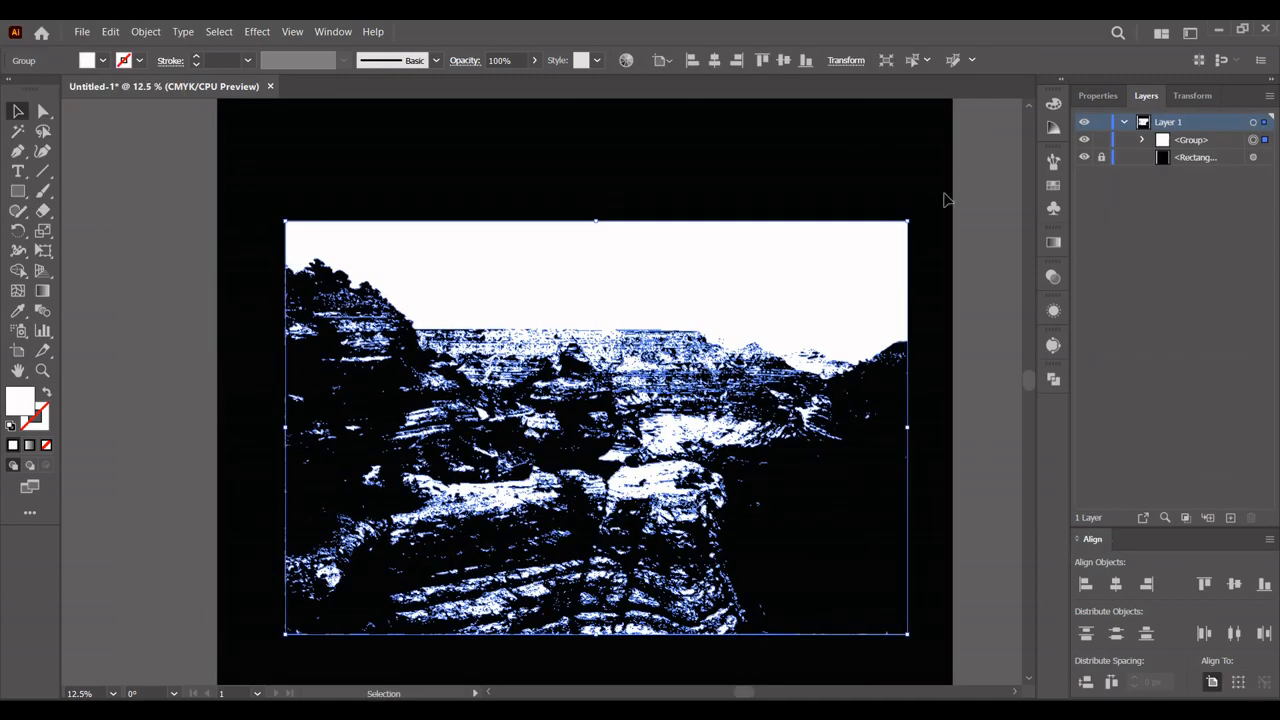
# Center the canyon group horizontally on the artboard and deselect it
pyautogui.scroll(-1, 944, 200)
pyautogui.click(737, 60)
pyautogui.click(714, 62)
pyautogui.click(757, 128)
pyautogui.moveTo(757, 148); pyautogui.dragTo(674, 212)
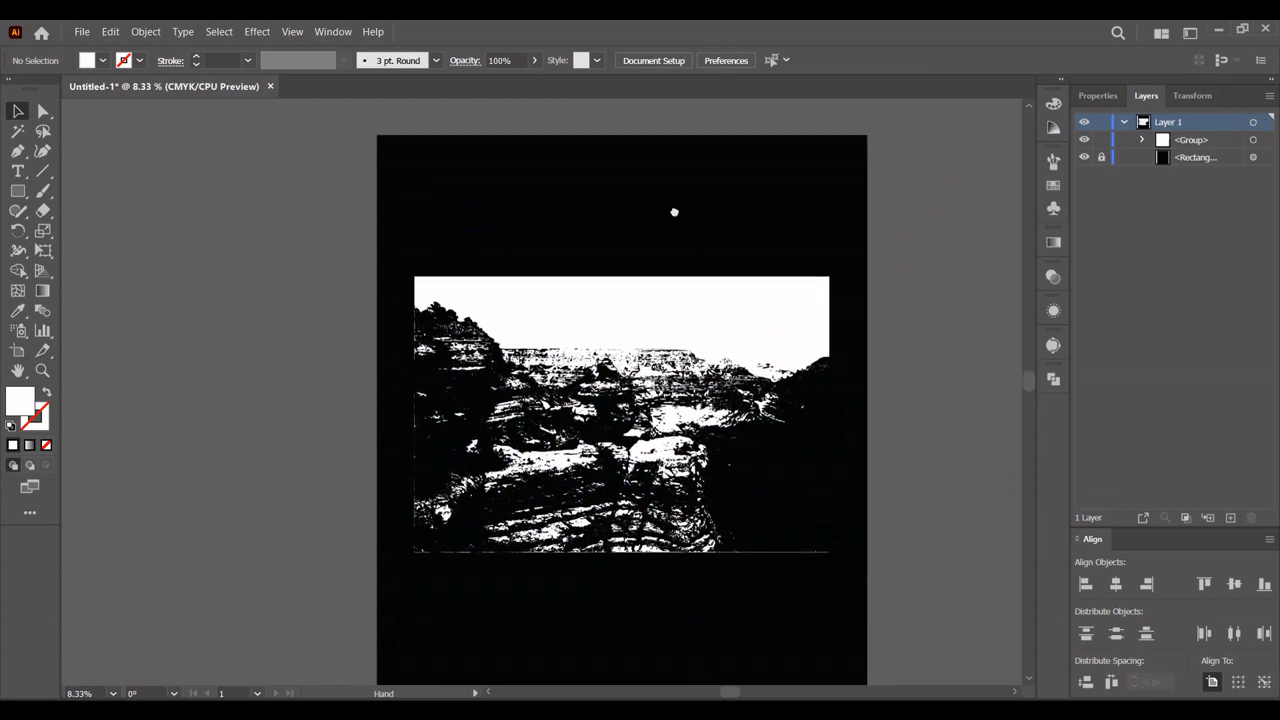
# Add a placeholder point text above the canyon artwork and give it a white fill
pyautogui.scroll(1, 700, 220)
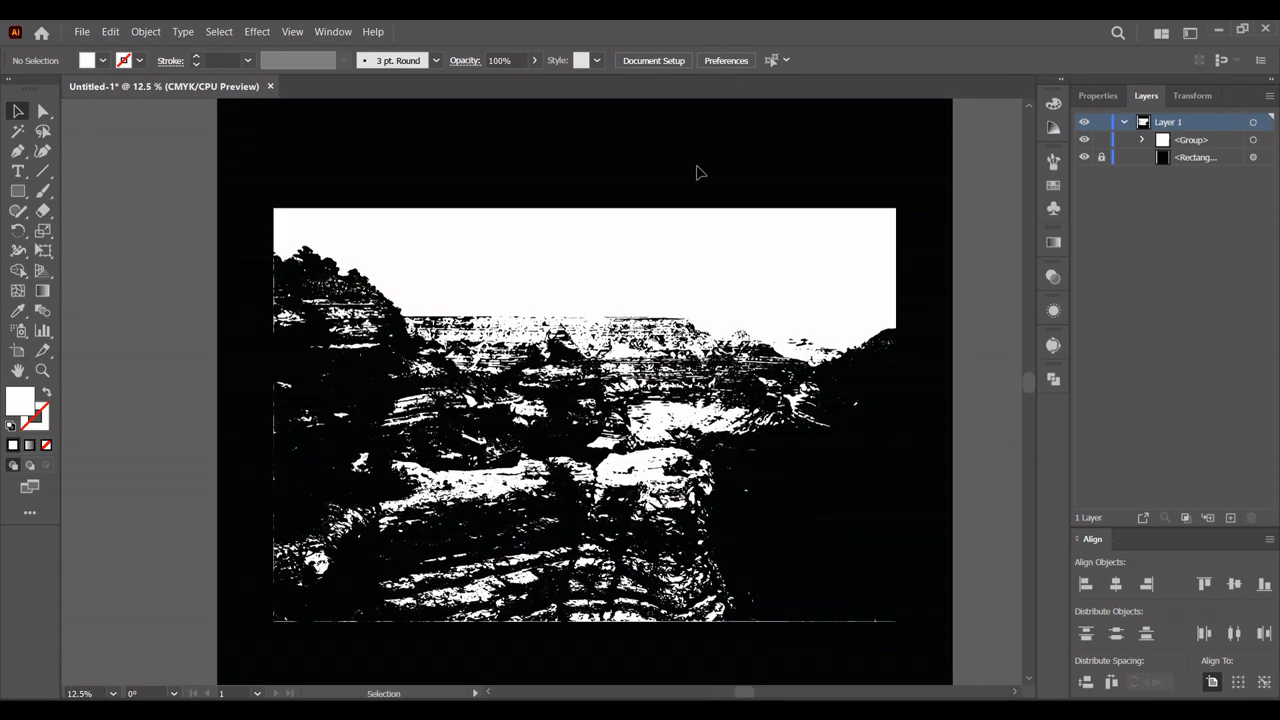
pyautogui.click(17, 171)
pyautogui.click(333, 155)
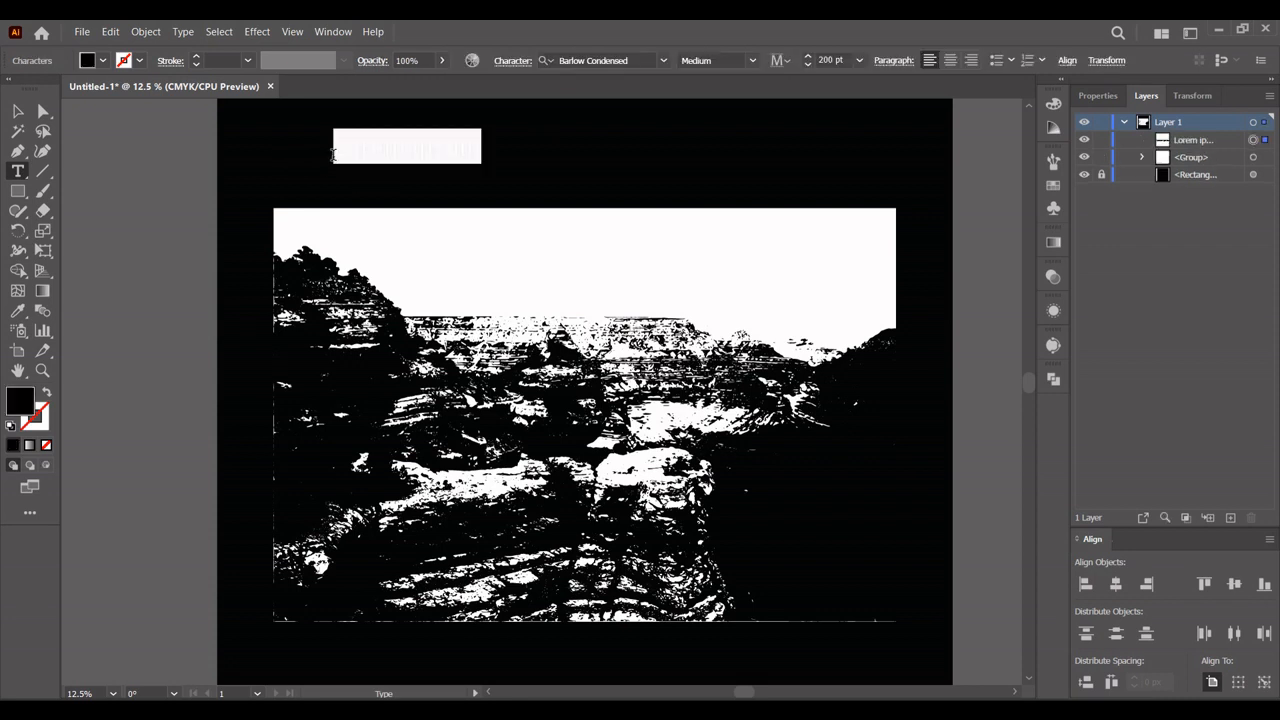
pyautogui.click(17, 108)
pyautogui.click(99, 63)
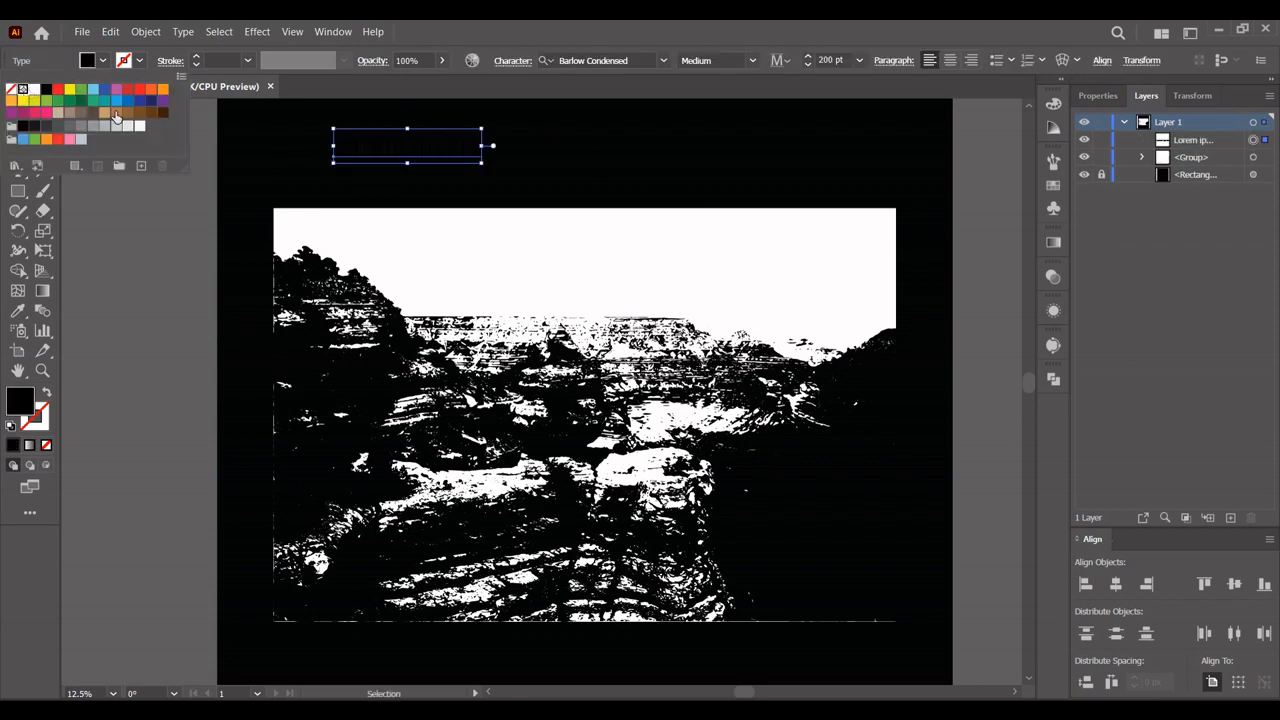
pyautogui.click(104, 64)
pyautogui.click(35, 89)
# Enlarge the white placeholder text to about 496 pt above the canyon artwork
pyautogui.click(553, 193)
pyautogui.moveTo(555, 193); pyautogui.dragTo(560, 243)
pyautogui.click(476, 200)
pyautogui.moveTo(485, 195); pyautogui.dragTo(703, 196)
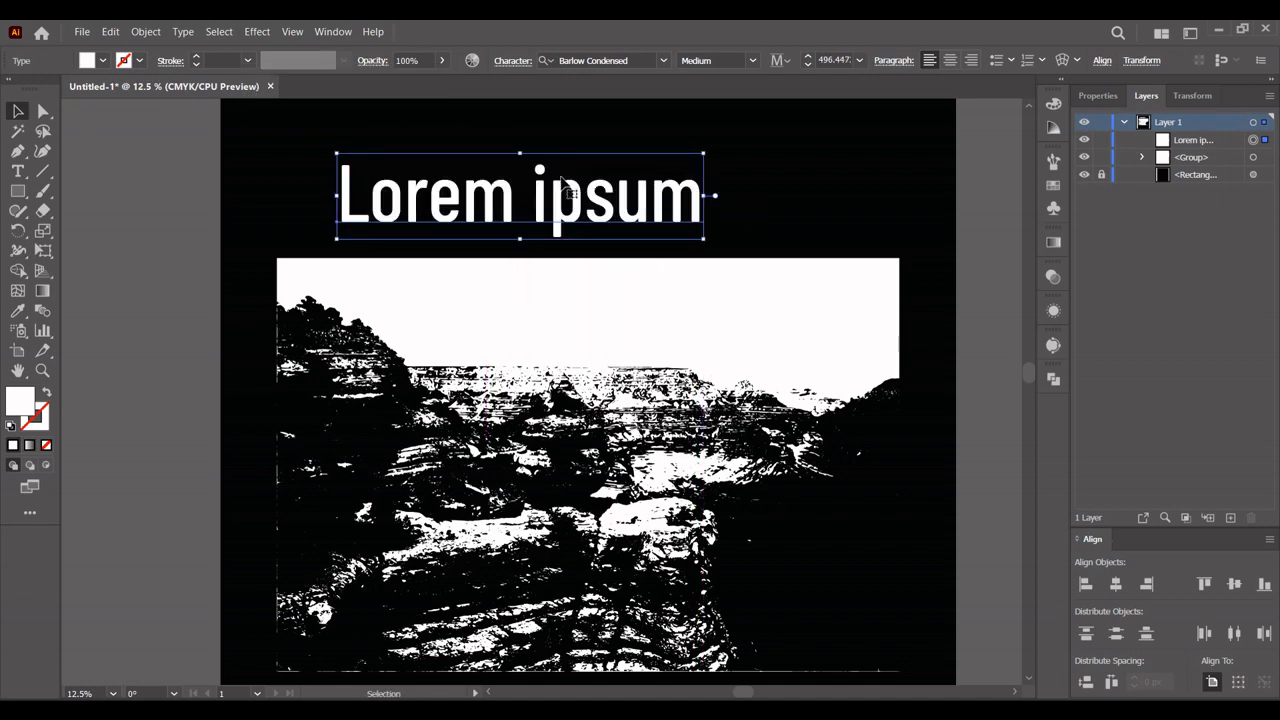
# Change the placeholder text's font to Playbill and enlarge it to about 758 pt
pyautogui.click(642, 53)
pyautogui.write('playbill')
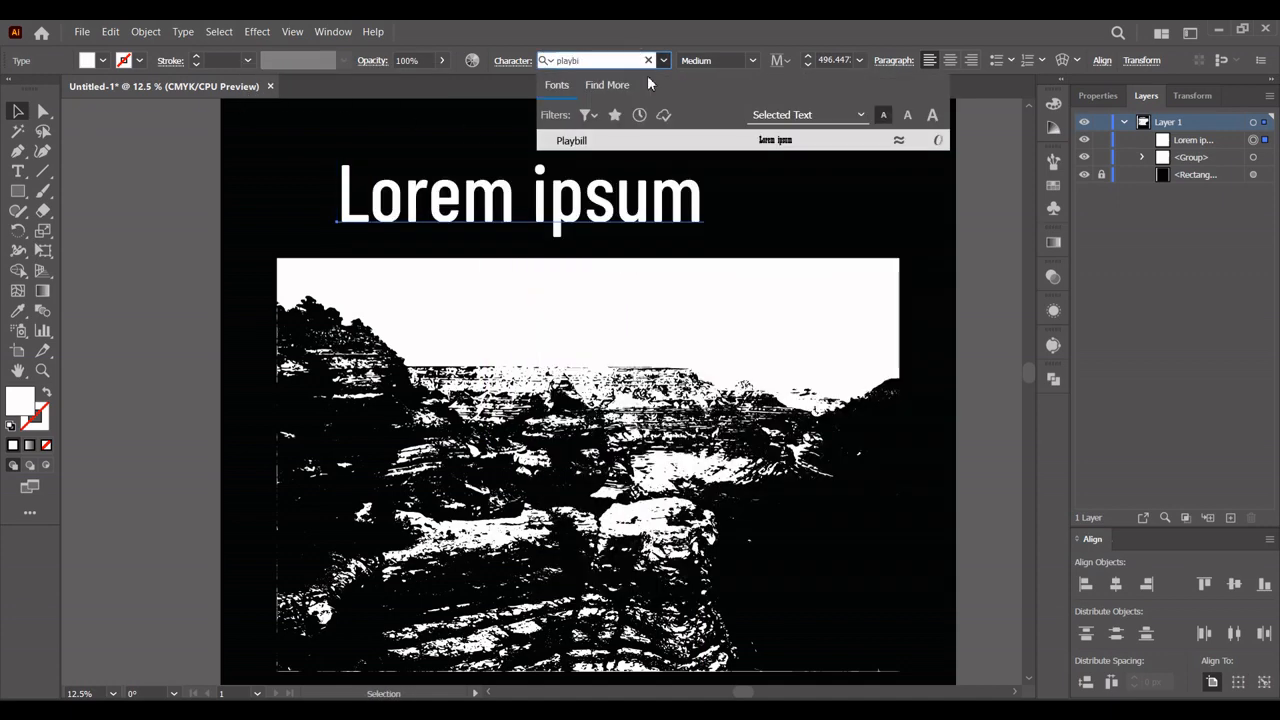
pyautogui.click(675, 144)
pyautogui.moveTo(586, 200); pyautogui.dragTo(683, 195)
# Replace the placeholder text above the canyon artwork with "Colorado"
pyautogui.press('t')
pyautogui.click(683, 195)
pyautogui.hotkey('ctrl', 'a')
pyautogui.write('CO')
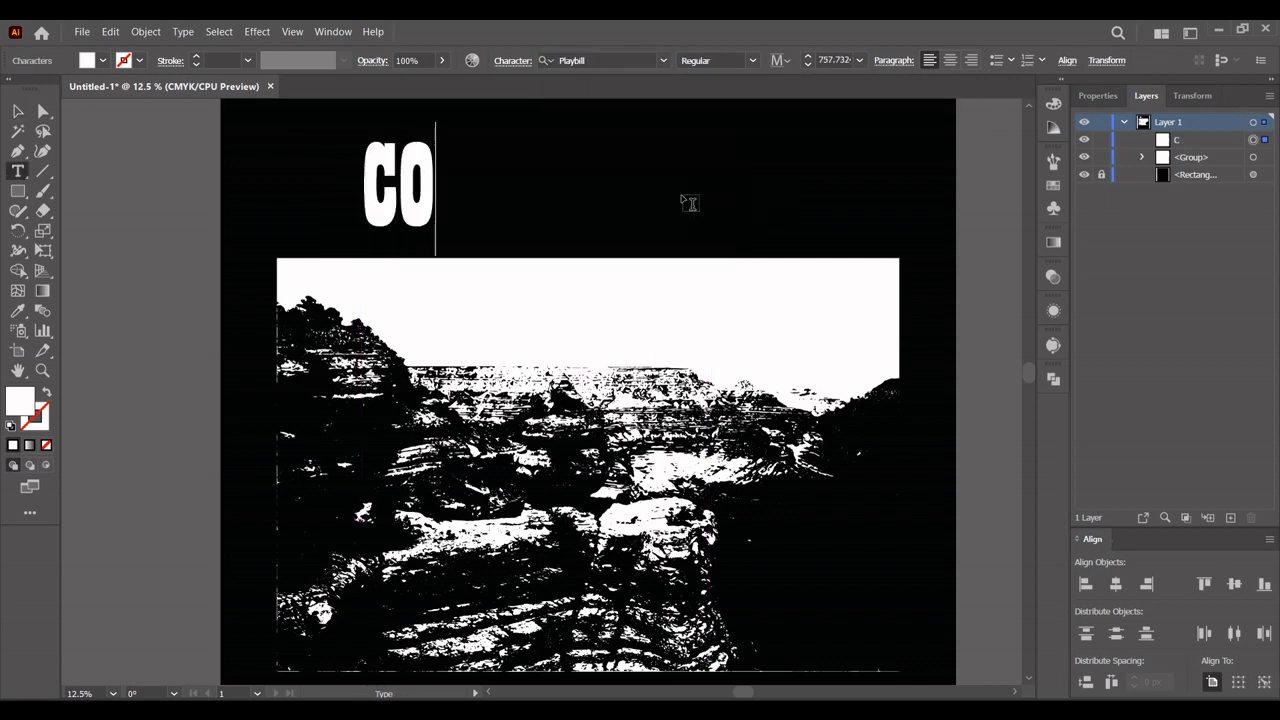
pyautogui.press('capslock')
pyautogui.press('BackSpace')
pyautogui.press('capslock')
pyautogui.write('olorado')
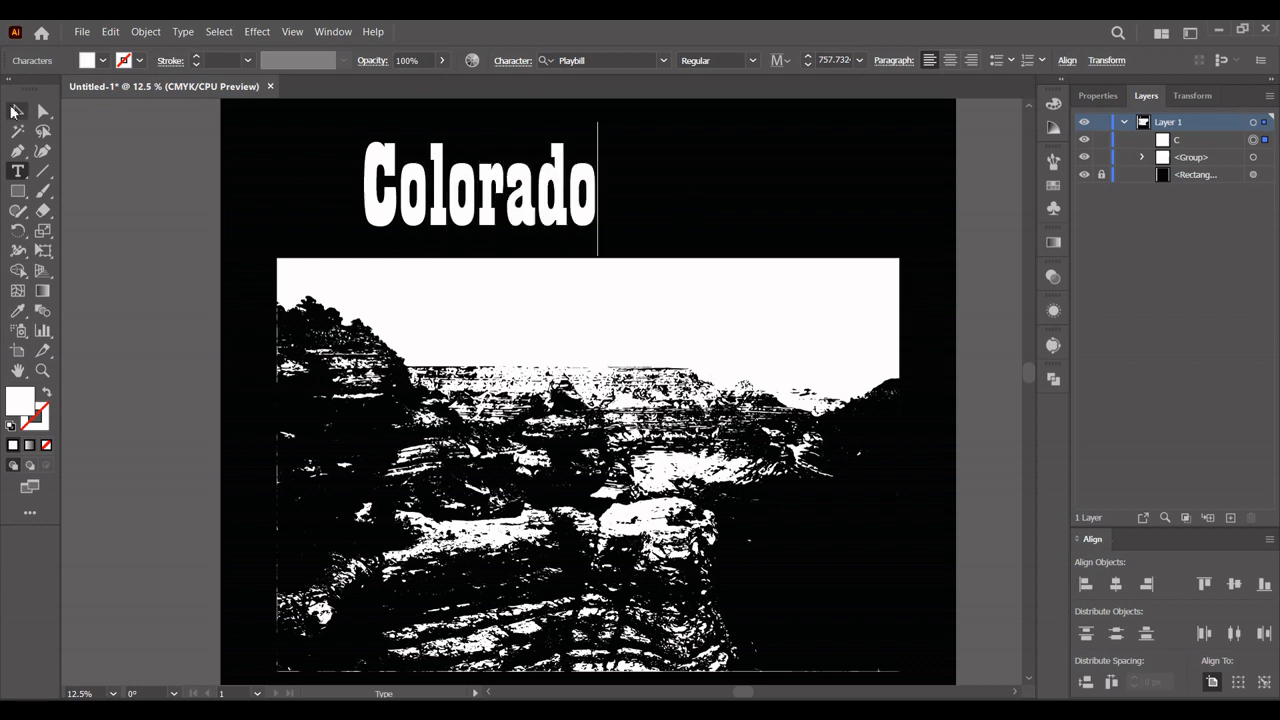
pyautogui.click(15, 111)
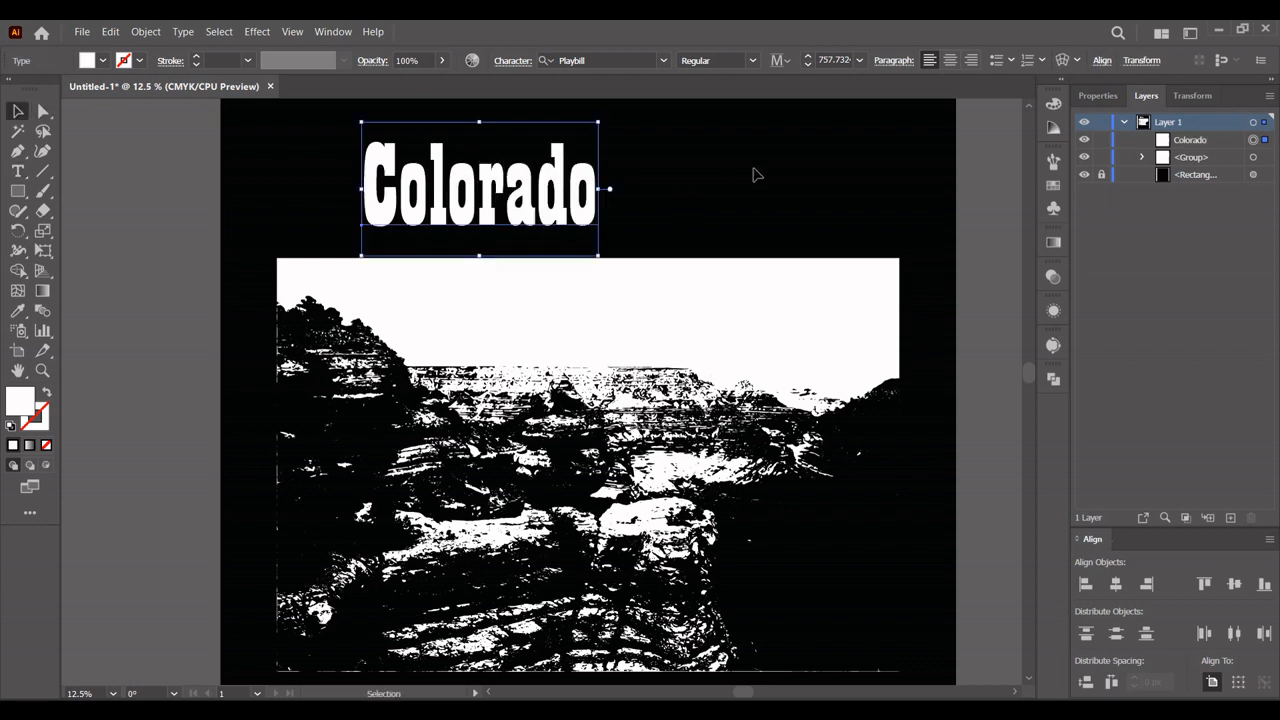
# Widen the Colorado title and place a duplicate of it below the canyon artwork
pyautogui.moveTo(600, 189); pyautogui.dragTo(777, 531)
pyautogui.click(829, 185)
pyautogui.scroll(-1, 830, 185)
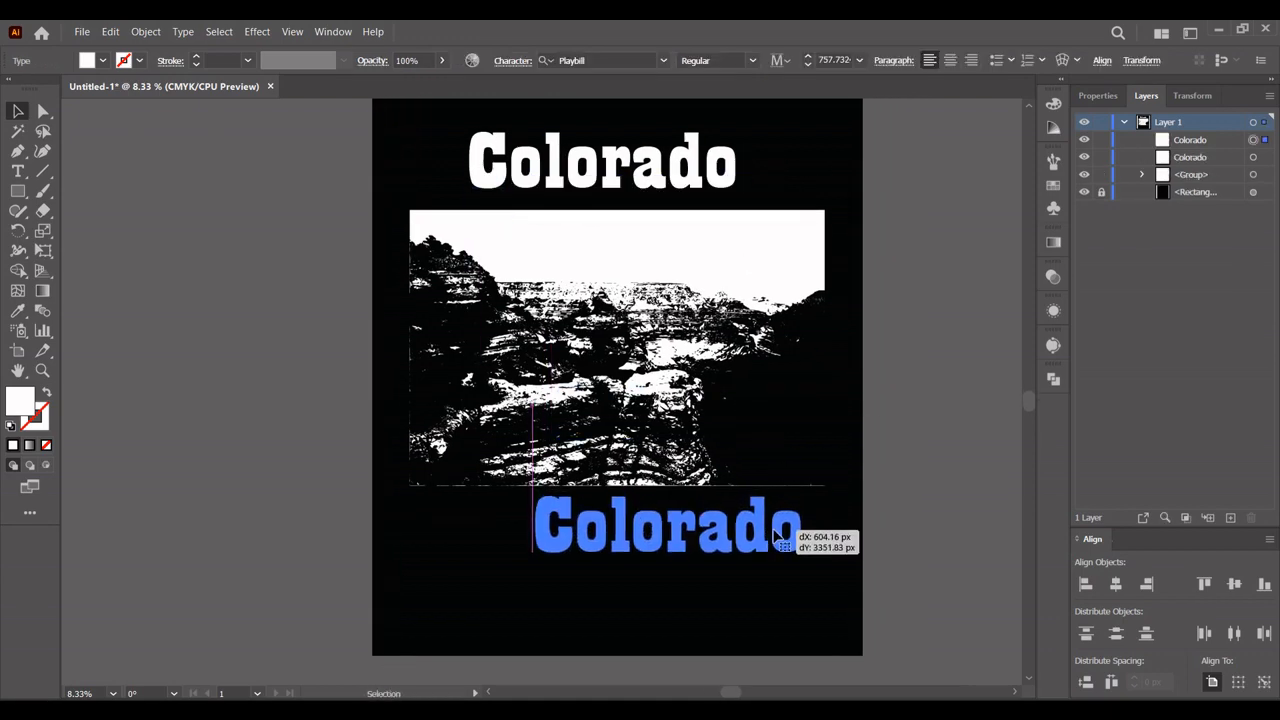
pyautogui.scroll(1, 761, 537)
# Replace the text of the lower Colorado copy with "Grand Canyon"
pyautogui.doubleClick(762, 538)
pyautogui.hotkey('ctrl', 'a')
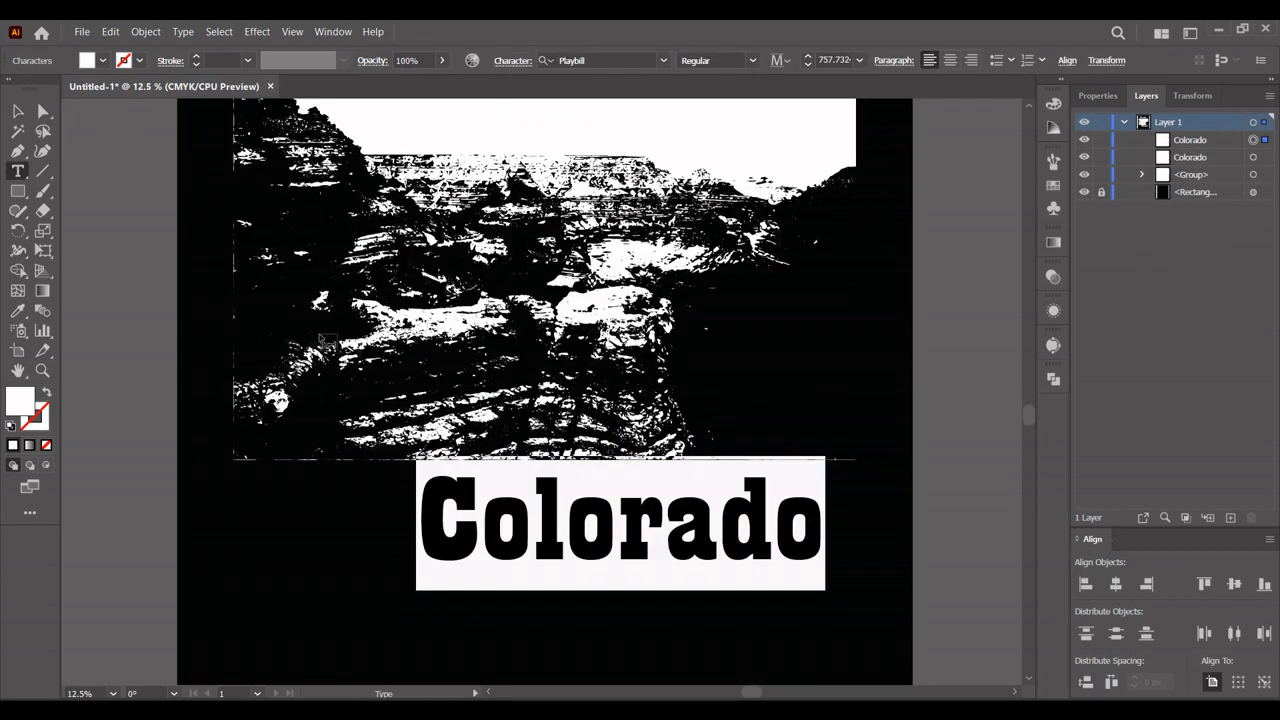
pyautogui.write('Gea')
pyautogui.press('BackSpace')
pyautogui.press('BackSpace')
pyautogui.write('rand Canyo')
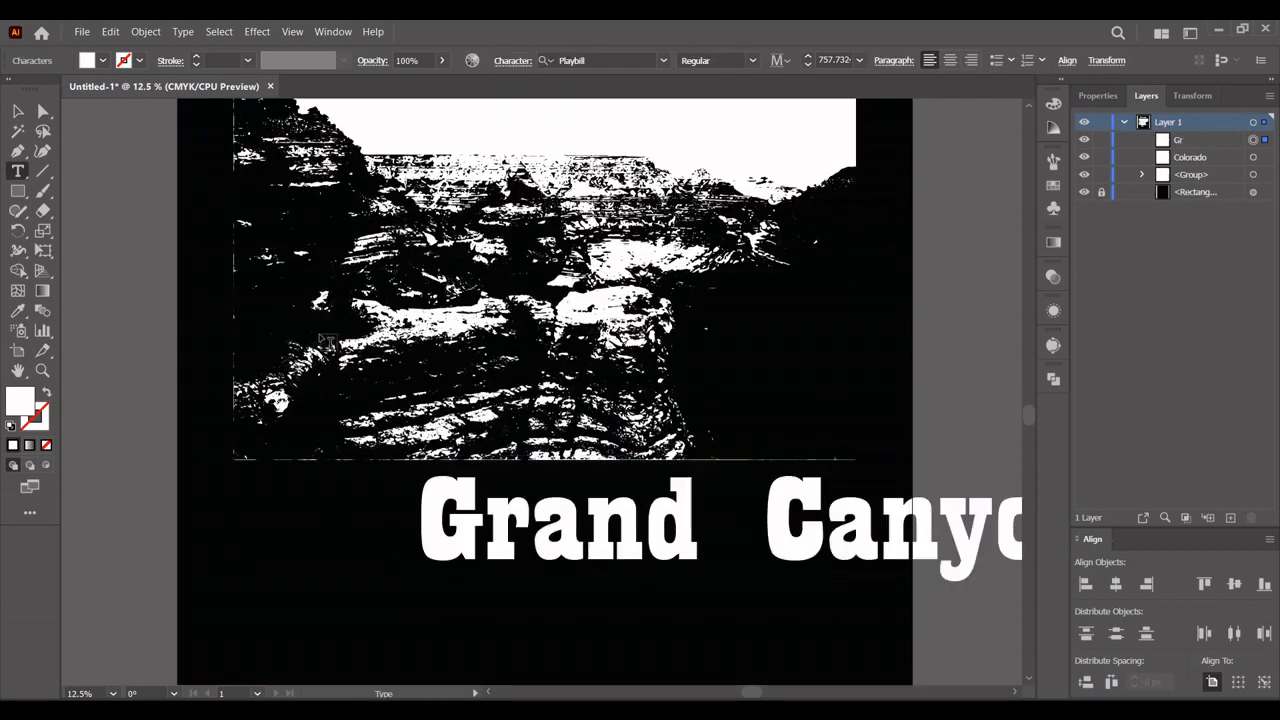
pyautogui.press('Escape')
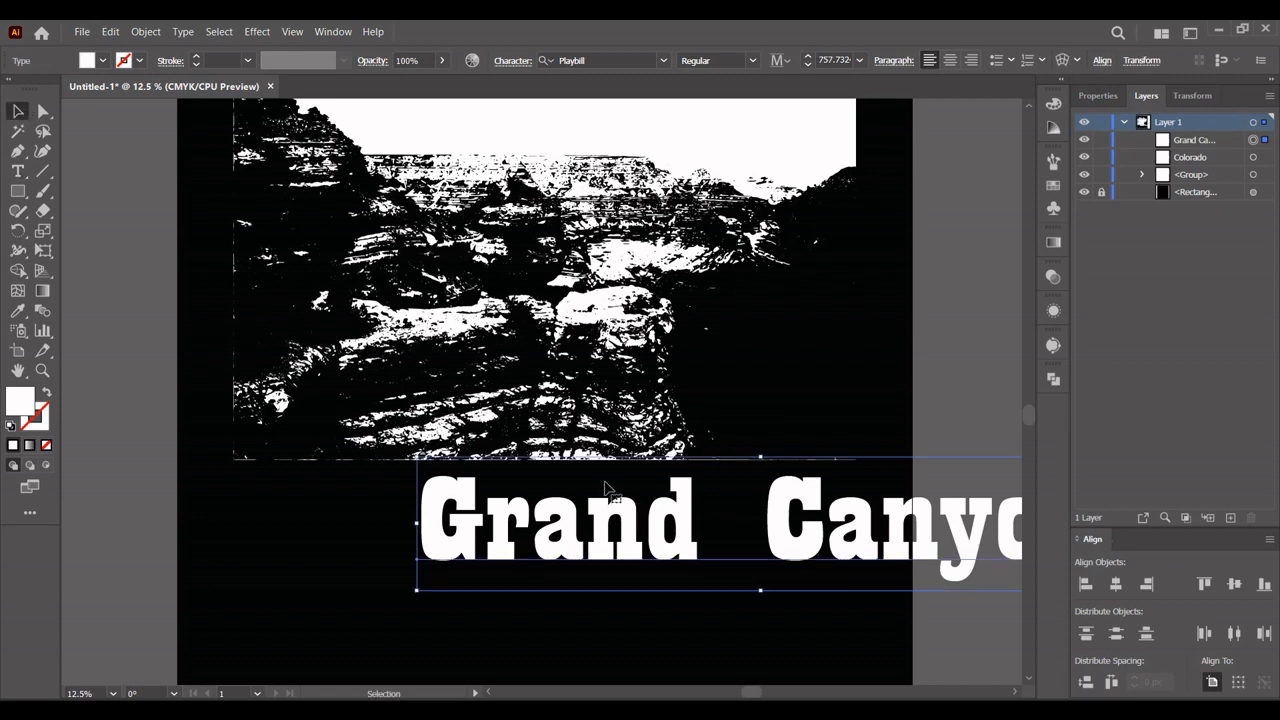
# Scale the Grand Canyon text down to about 410 pt and position it just below the canyon artwork
pyautogui.moveTo(415, 522); pyautogui.dragTo(634, 523)
pyautogui.moveTo(792, 535); pyautogui.dragTo(649, 509)
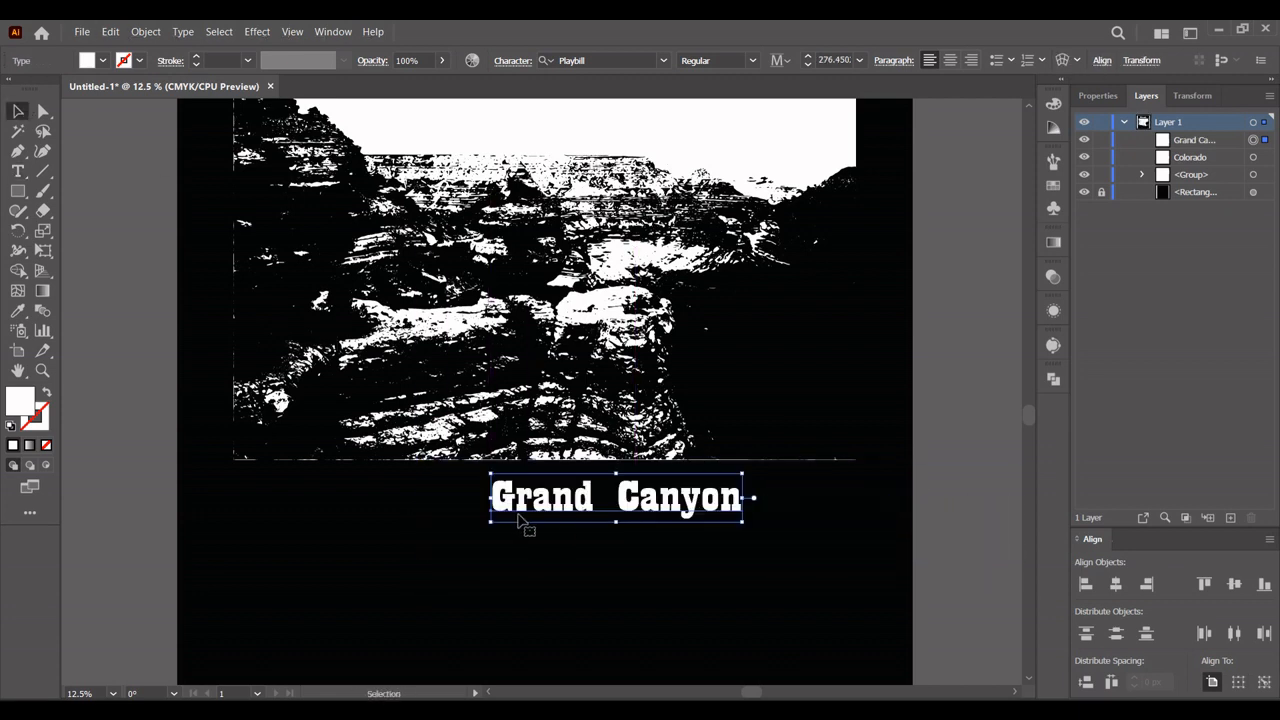
pyautogui.moveTo(491, 520); pyautogui.dragTo(370, 545)
# Change the Grand Canyon text's font to Coolvetica Regular and narrow its horizontal stretch
pyautogui.write('coolv')
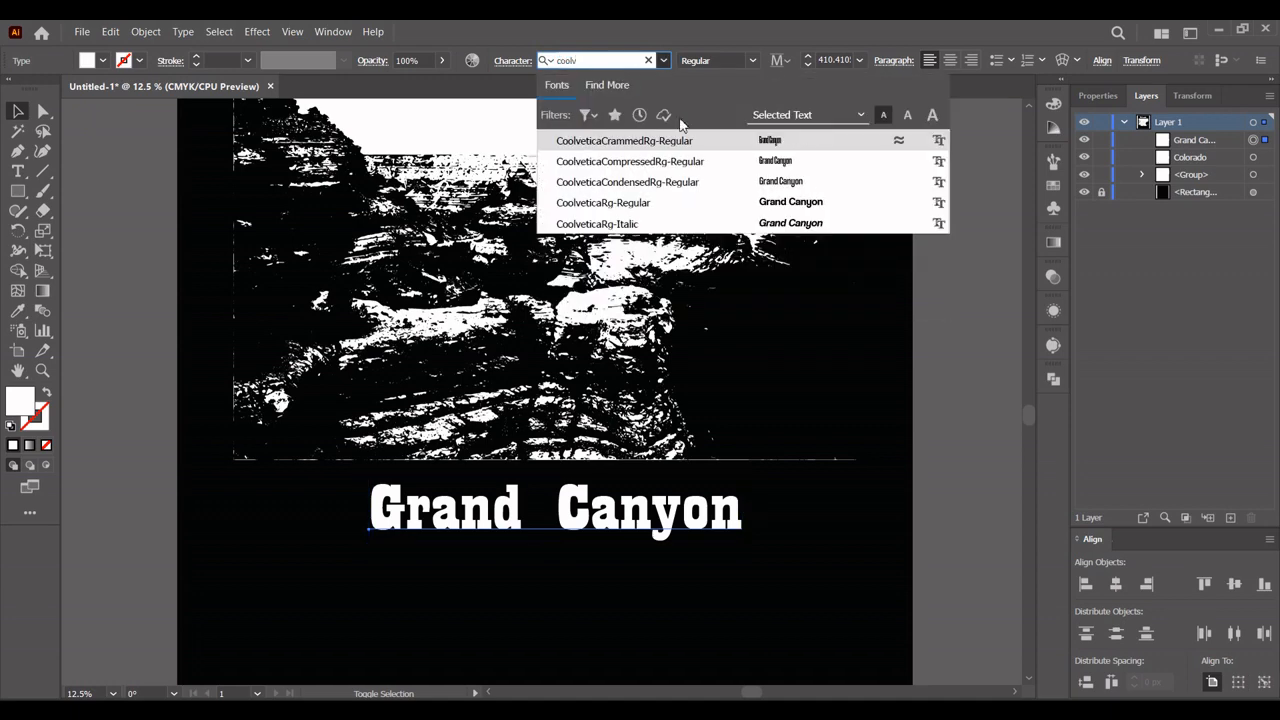
pyautogui.click(680, 202)
pyautogui.moveTo(711, 522); pyautogui.dragTo(583, 522)
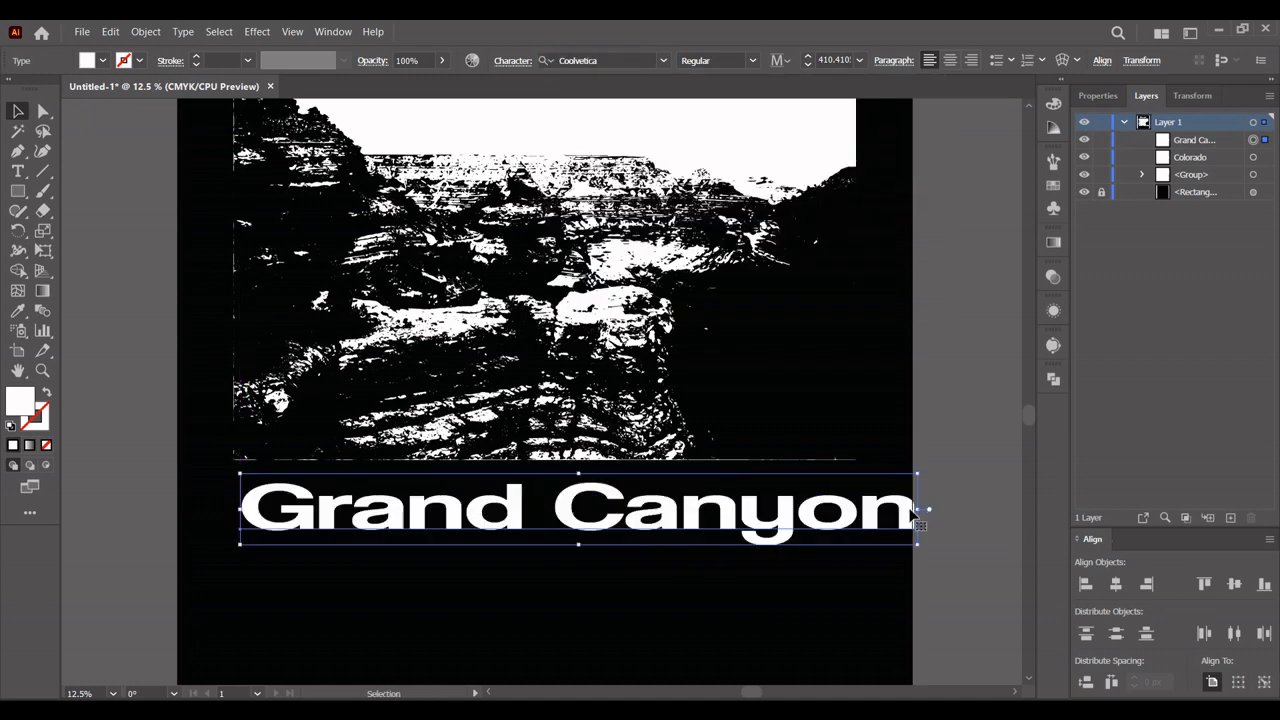
pyautogui.moveTo(920, 508); pyautogui.dragTo(655, 497)
# Extend the text below the canyon to read "Grand Canyon National Park"
pyautogui.press('t')
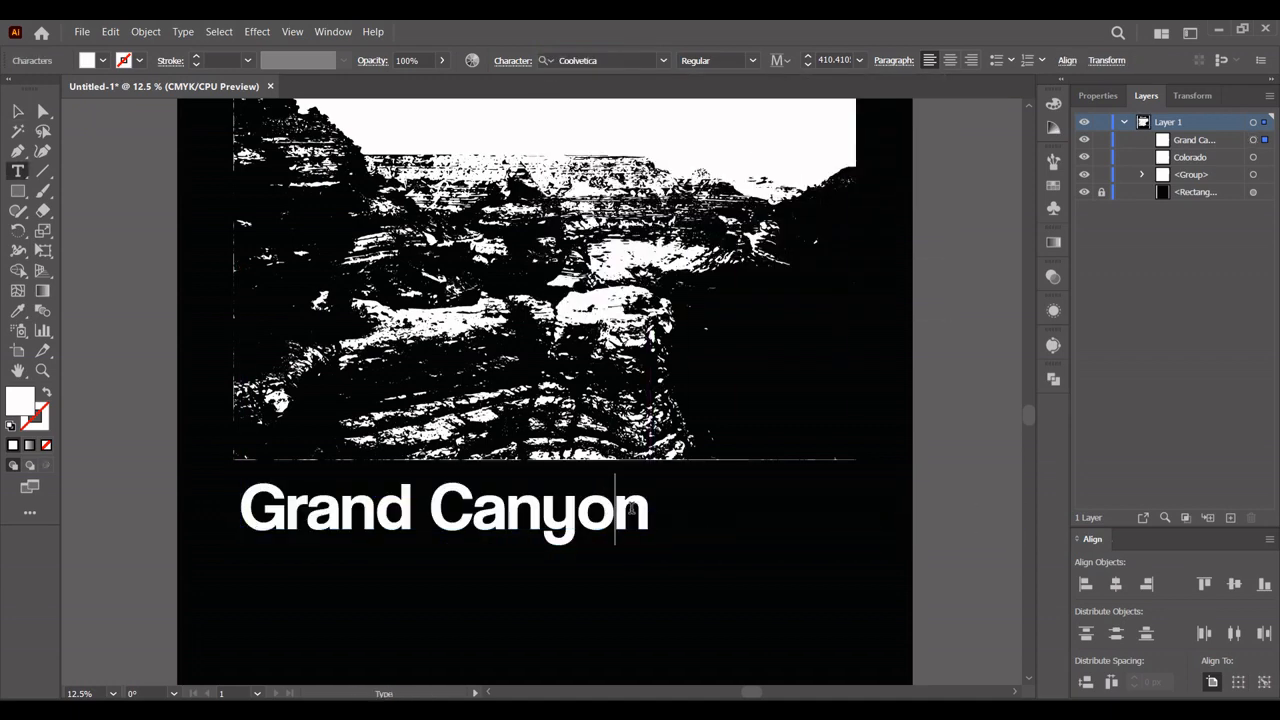
pyautogui.write('ational Park')
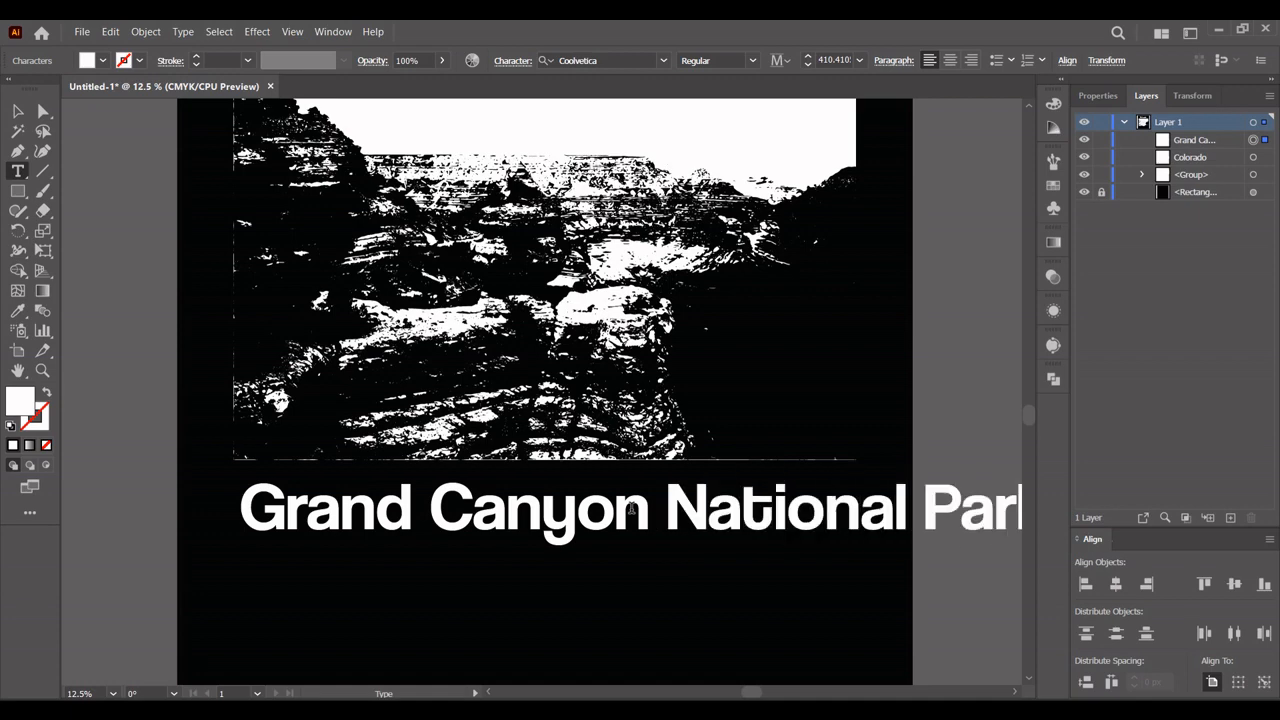
pyautogui.click(17, 113)
# Shrink the Grand Canyon National Park text to about 233 pt beneath the canyon and set its tracking to 40
pyautogui.moveTo(236, 506); pyautogui.dragTo(415, 508)
pyautogui.moveTo(696, 500); pyautogui.dragTo(685, 480)
pyautogui.click(1097, 95)
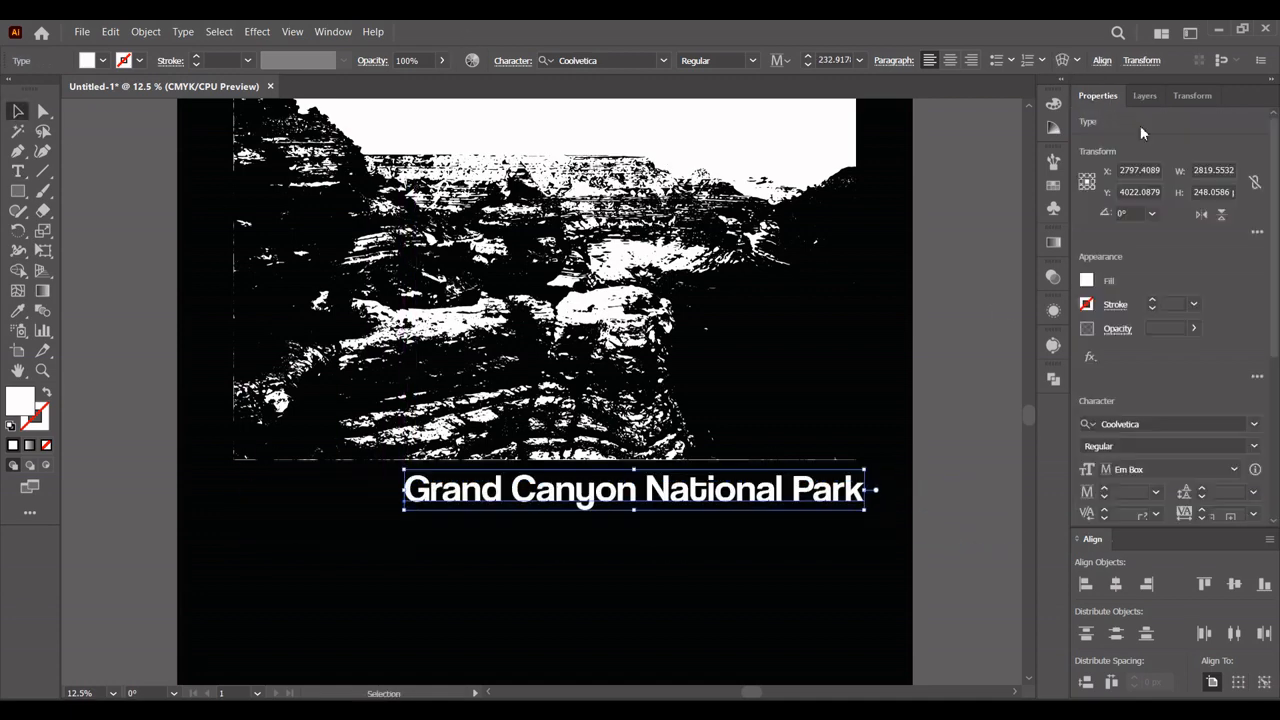
pyautogui.click(1224, 513)
pyautogui.scroll(10, 1224, 513)
pyautogui.click(714, 546)
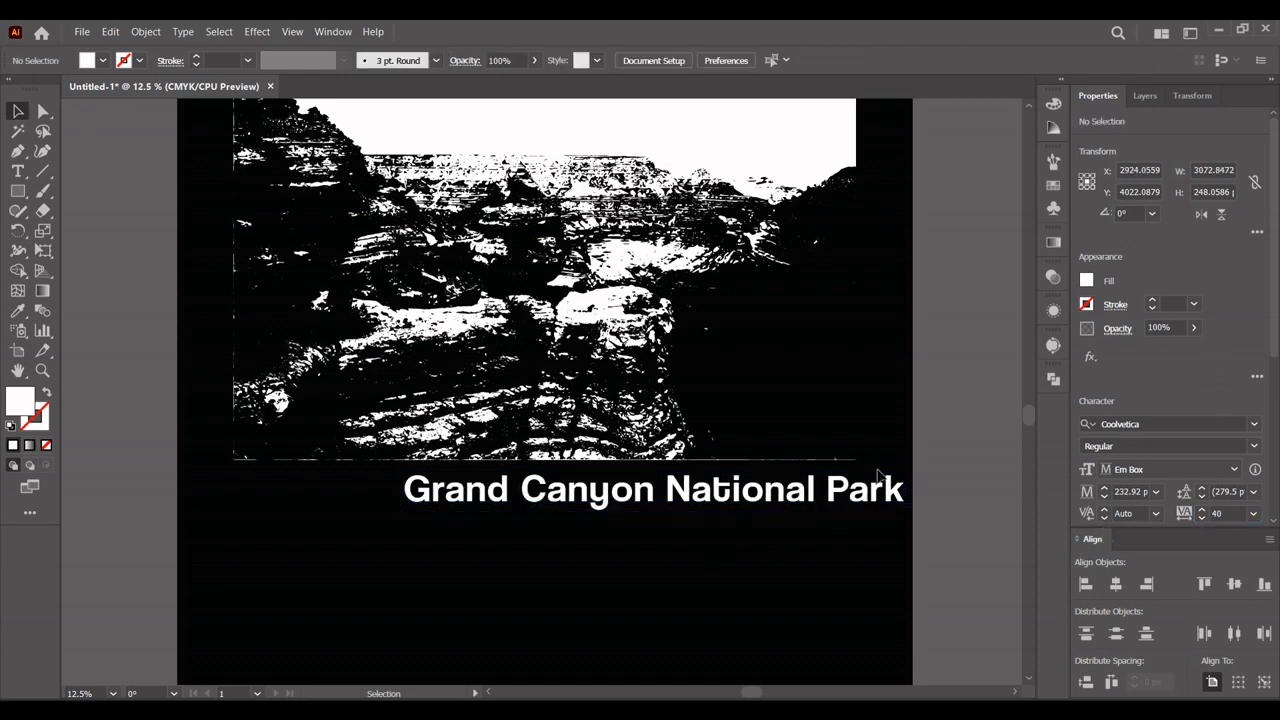
pyautogui.moveTo(860, 491); pyautogui.dragTo(821, 485)
# Reduce the Grand Canyon National Park text to about 166 pt near the canyon's lower right edge and deselect it
pyautogui.hotkey('ctrl', 'shift', 'a')
pyautogui.click(372, 491)
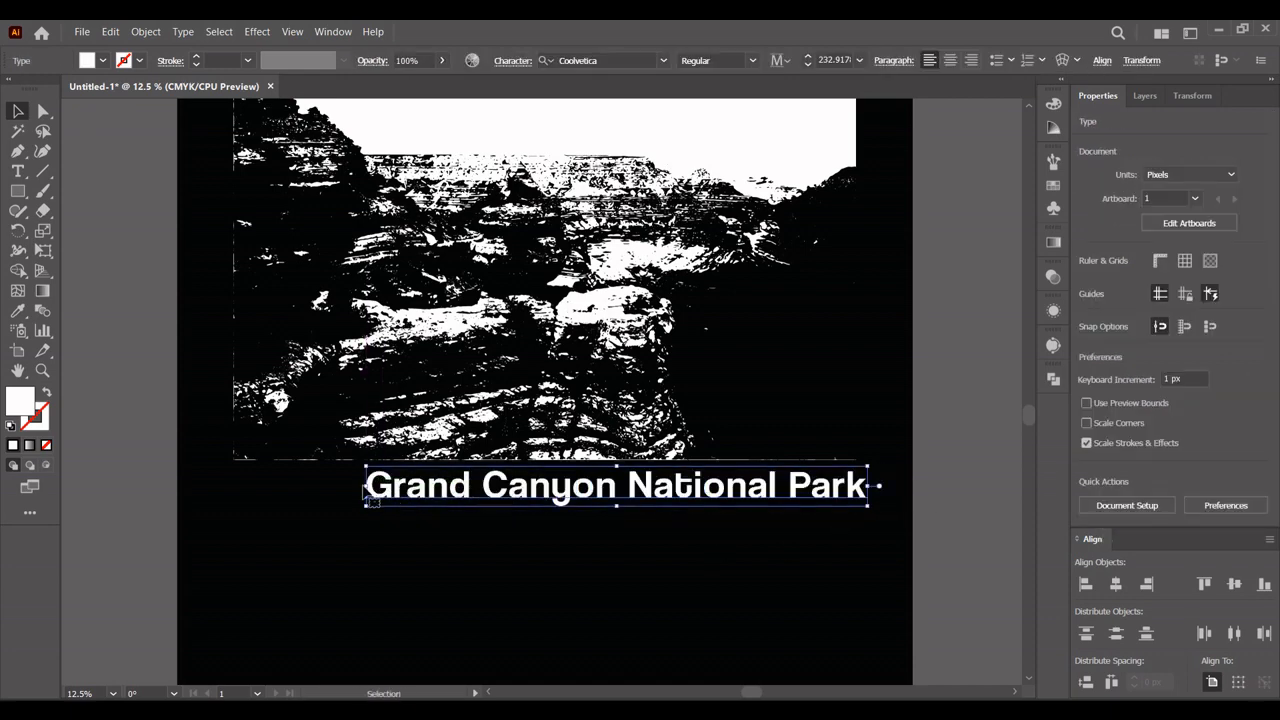
pyautogui.moveTo(365, 506); pyautogui.dragTo(571, 568)
pyautogui.hotkey('ctrl', 'shift', 'a')
pyautogui.moveTo(705, 528); pyautogui.dragTo(705, 543)
pyautogui.click(743, 566)
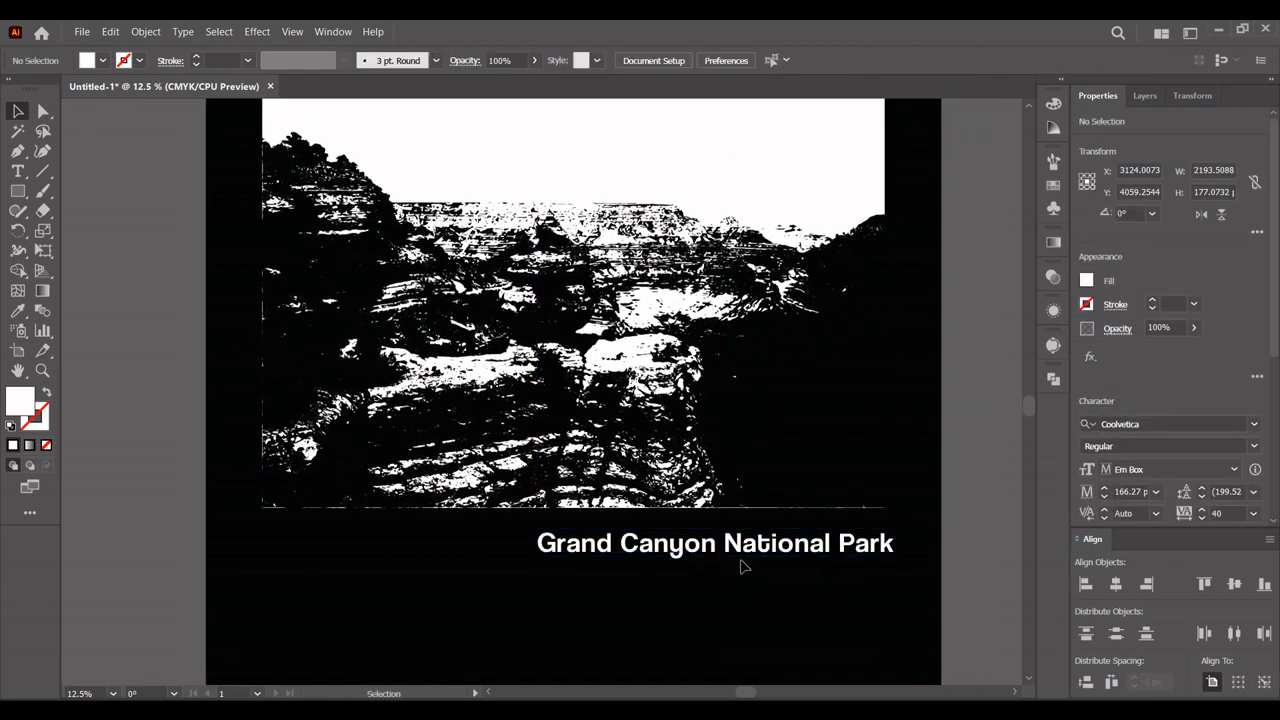
# Draw a thin white bar about 3813 × 18 px directly below the canyon artwork, centered horizontally on the artboard
pyautogui.hotkey('ctrl', '+')
pyautogui.press('m')
pyautogui.moveTo(91, 487); pyautogui.dragTo(921, 491)
pyautogui.press('v')
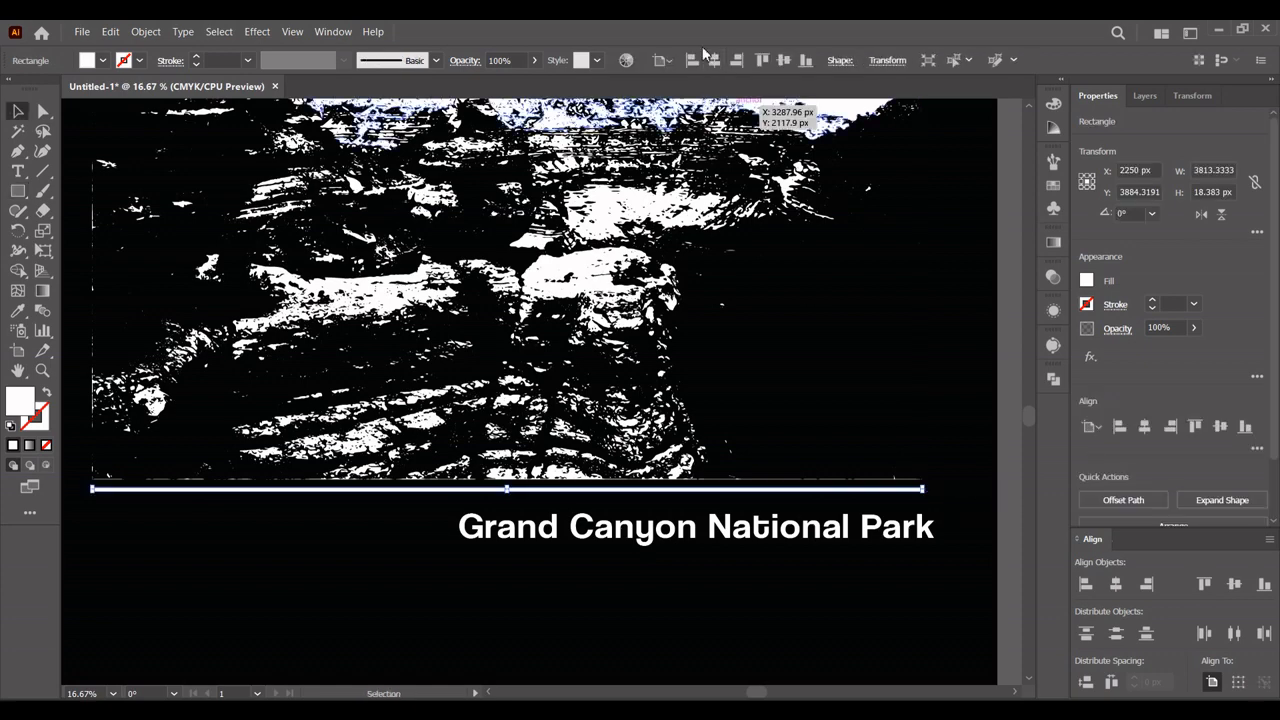
pyautogui.scroll(2, 507, 490)
pyautogui.moveTo(509, 491); pyautogui.dragTo(513, 484)
# Move the Grand Canyon National Park text closer to the white bar and convert it to outlines
pyautogui.moveTo(714, 585); pyautogui.dragTo(509, 571)
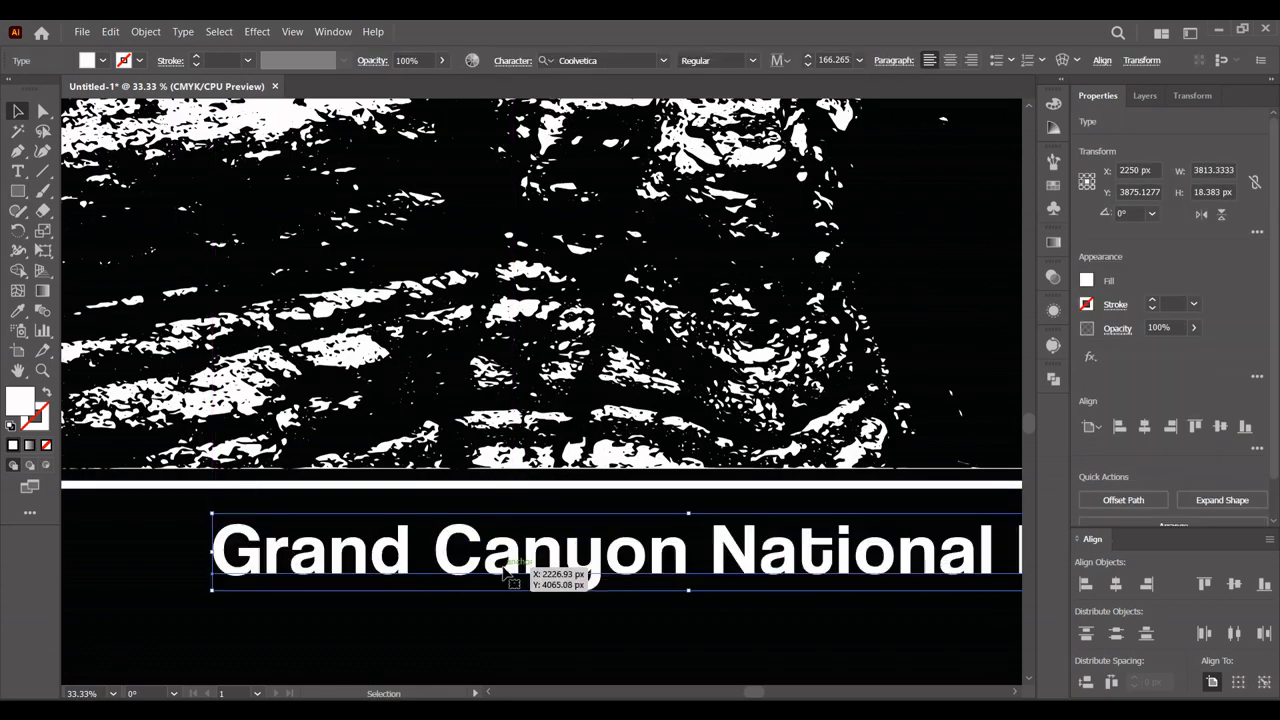
pyautogui.rightClick(505, 572)
pyautogui.click(540, 320)
pyautogui.scroll(-2, 513, 457)
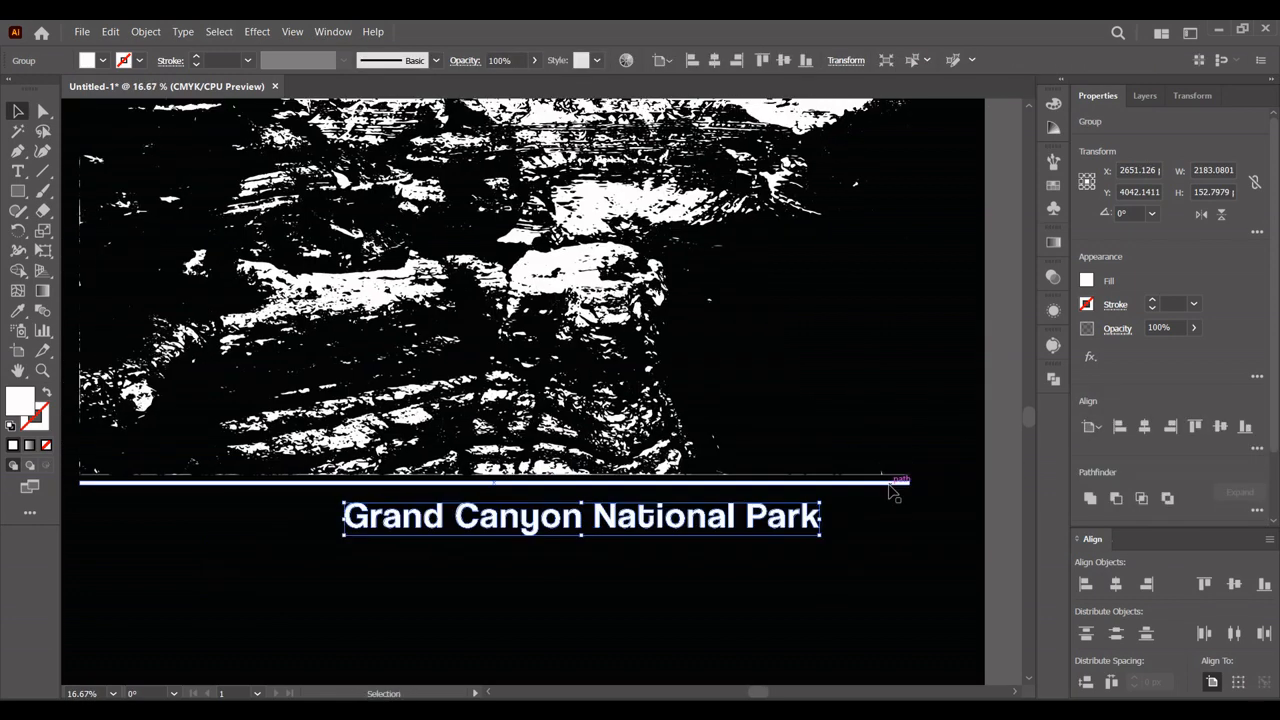
# Align the outlined Grand Canyon National Park text to the right end of the white bar, using the bar as key object
pyautogui.keyDown('shift'); pyautogui.click(881, 484); pyautogui.keyUp('shift')
pyautogui.click(862, 484)
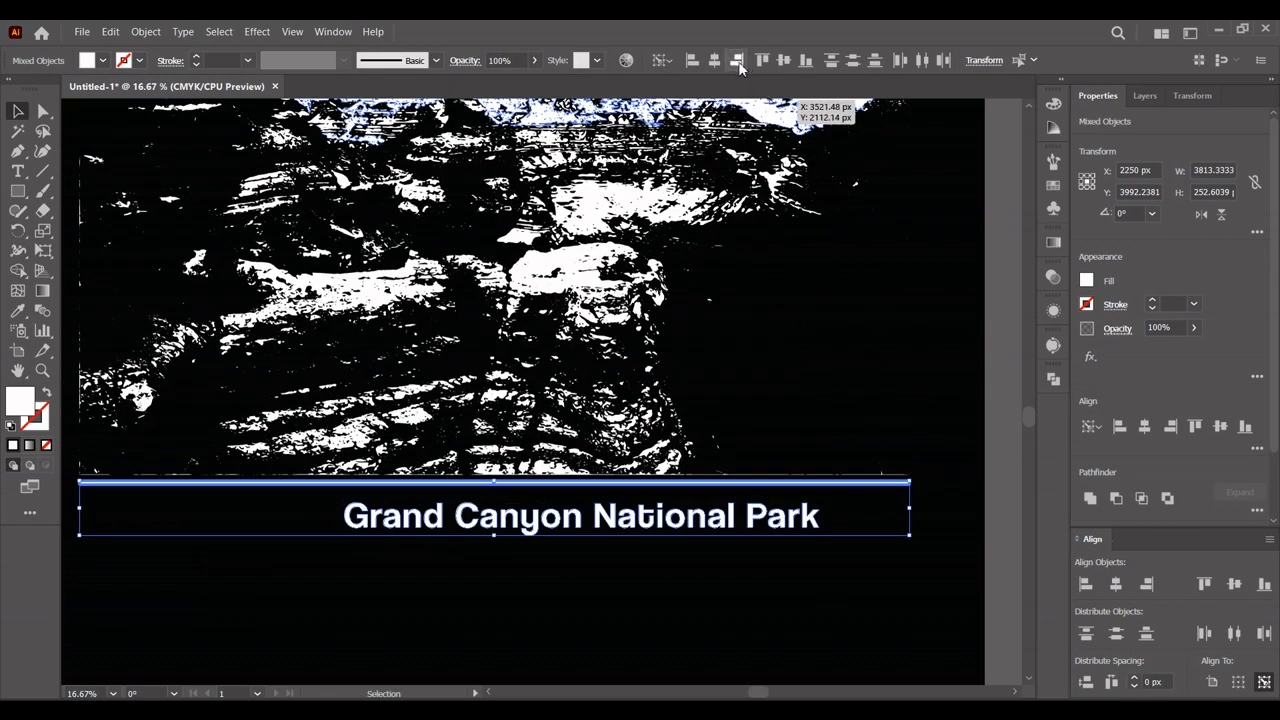
pyautogui.click(737, 61)
pyautogui.click(922, 532)
pyautogui.moveTo(904, 518); pyautogui.dragTo(926, 540)
pyautogui.click(959, 492)
pyautogui.scroll(-1, 955, 492)
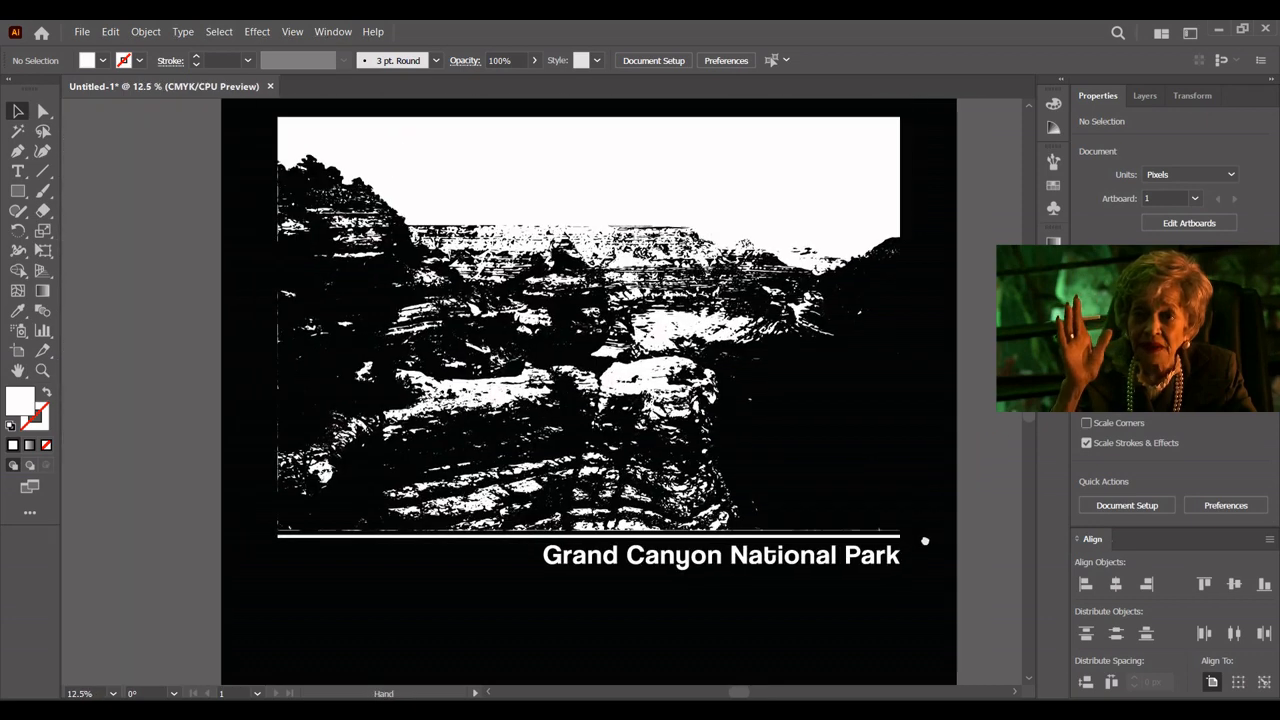
# Convert the Colorado title to outlines and center it horizontally on the artboard
pyautogui.moveTo(883, 446); pyautogui.dragTo(888, 566)
pyautogui.scroll(-1, 855, 320)
pyautogui.scroll(1, 855, 323)
pyautogui.click(742, 228)
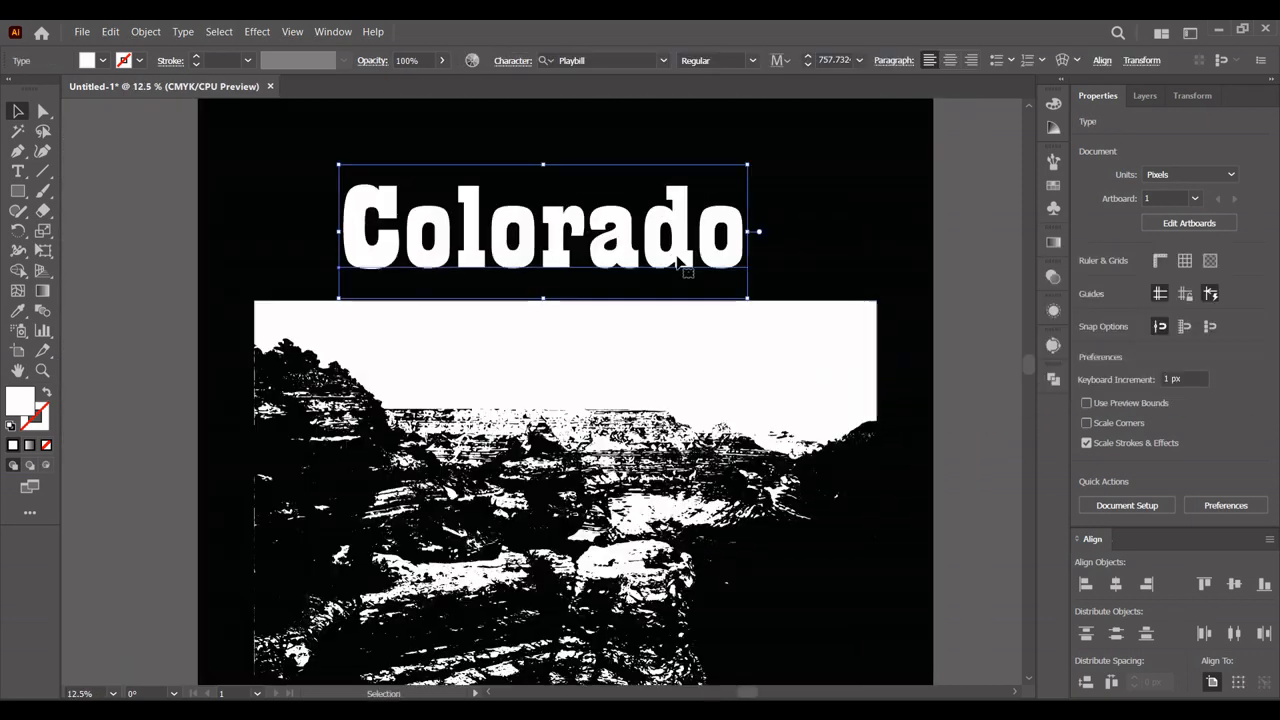
pyautogui.rightClick(690, 250)
pyautogui.click(774, 455)
pyautogui.click(717, 61)
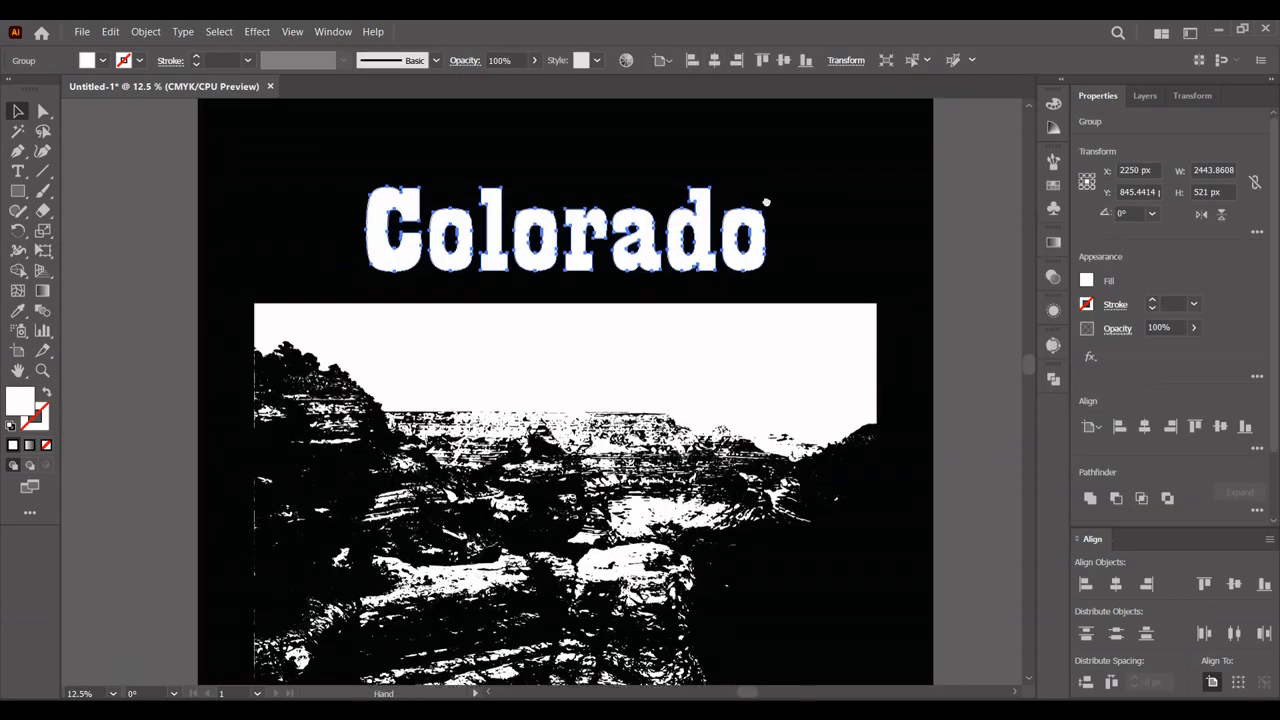
# Duplicate the Colorado outlines twice straight upward to form a stack of three evenly spaced, overlapping copies
pyautogui.moveTo(766, 203); pyautogui.dragTo(780, 288)
pyautogui.click(830, 280)
pyautogui.moveTo(776, 343); pyautogui.dragTo(781, 311)
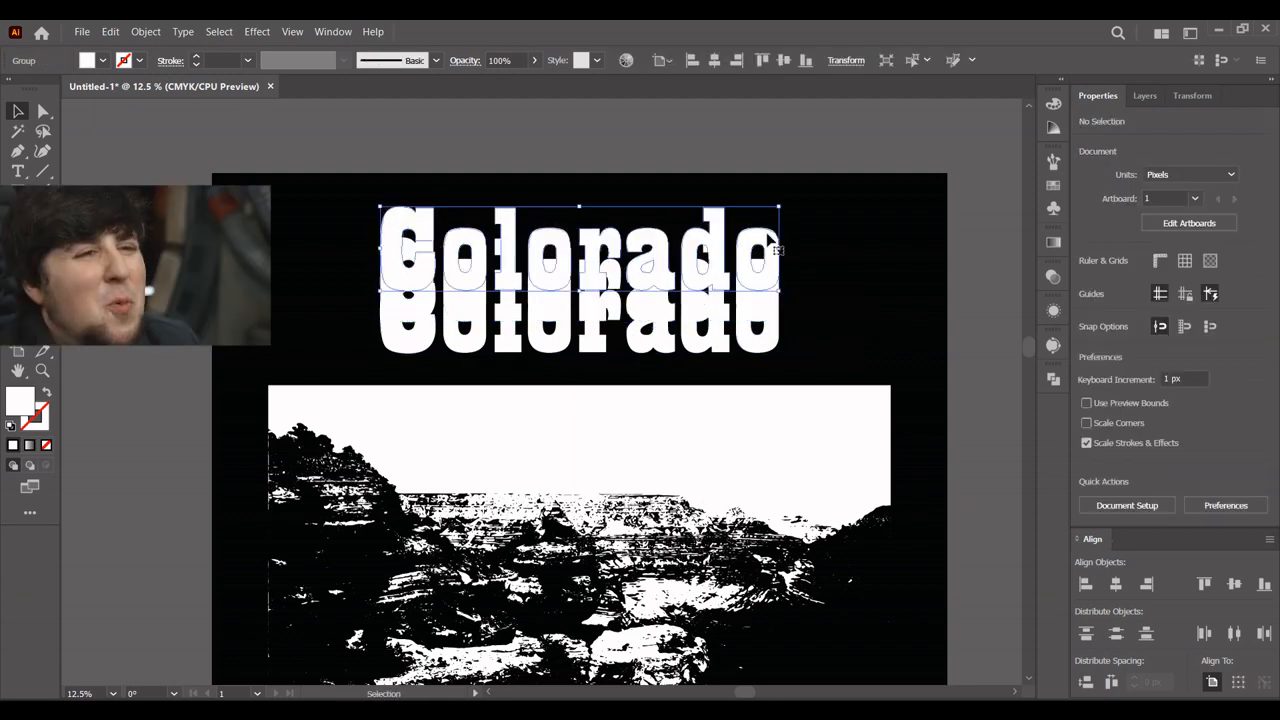
# Fill the topmost Colorado copy with blue and the middle copy with light orange (R=251 G=176 B=59)
pyautogui.click(102, 60)
pyautogui.click(116, 101)
pyautogui.click(216, 272)
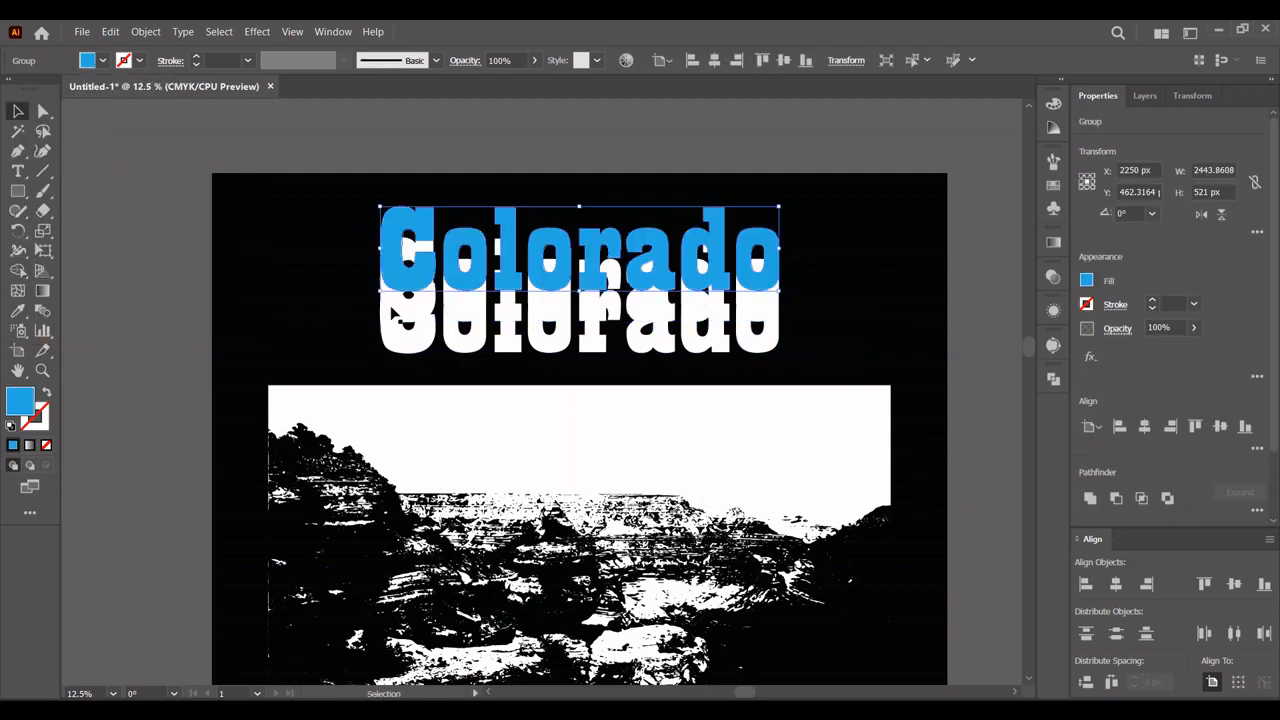
pyautogui.click(391, 308)
pyautogui.click(102, 60)
pyautogui.click(163, 90)
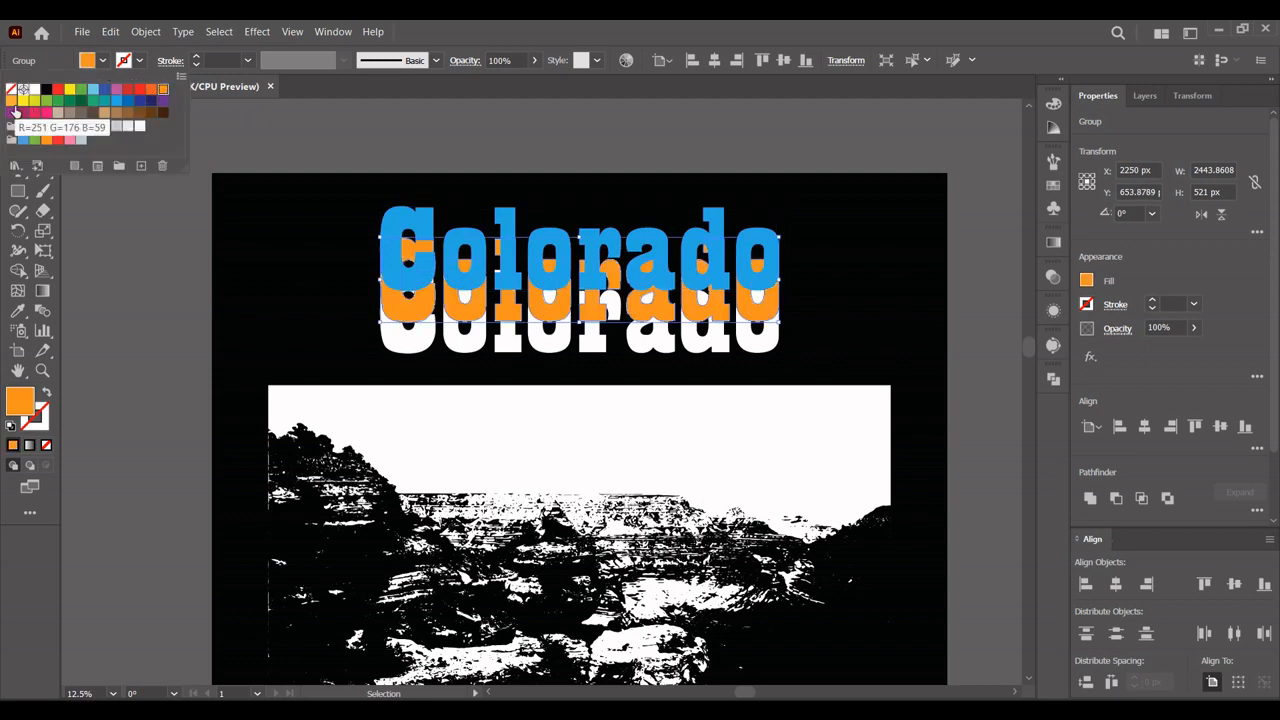
# Fill the lowest Colorado copy with the deep orange swatch R=241 G=90 B=36 and deselect it
pyautogui.click(398, 353)
pyautogui.click(102, 60)
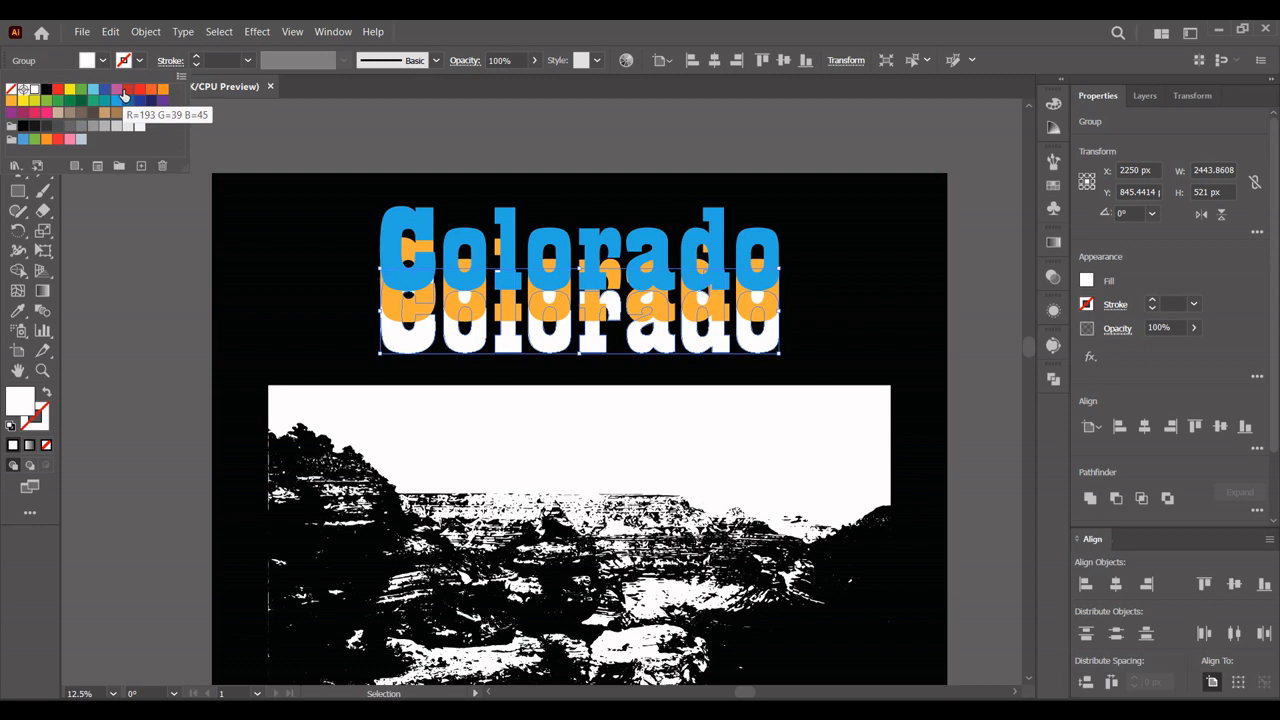
pyautogui.click(124, 92)
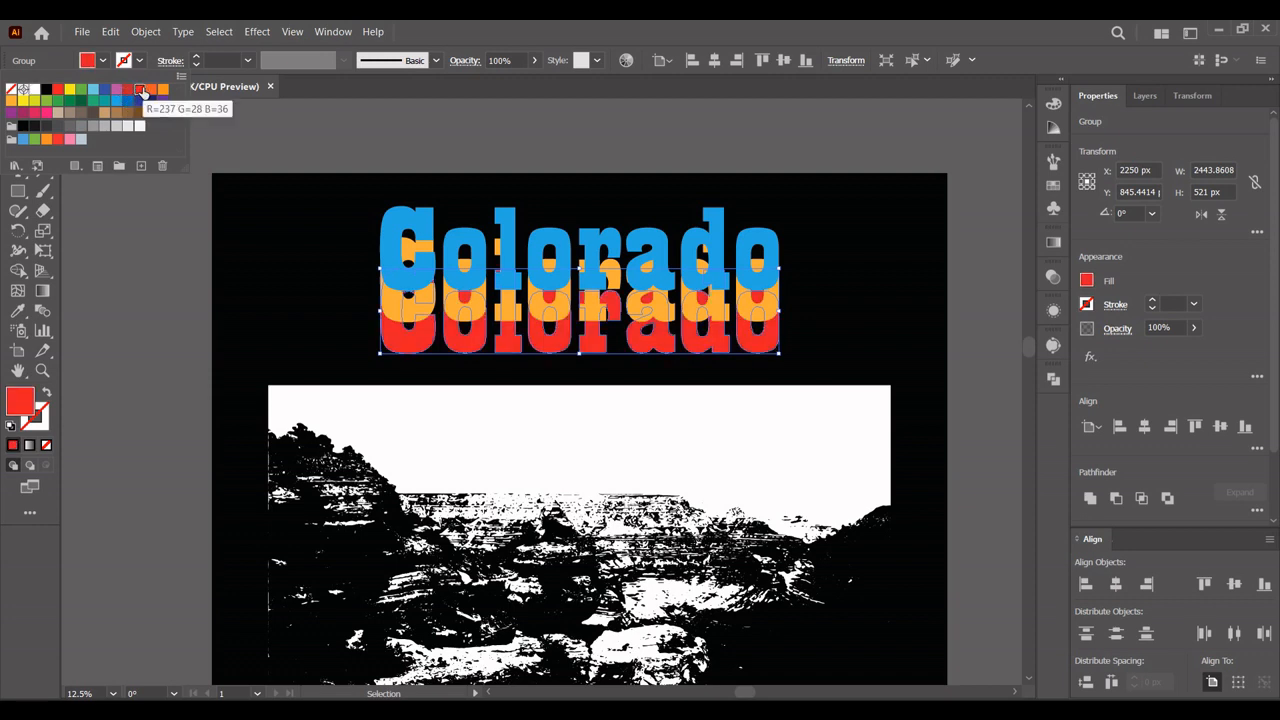
pyautogui.click(93, 101)
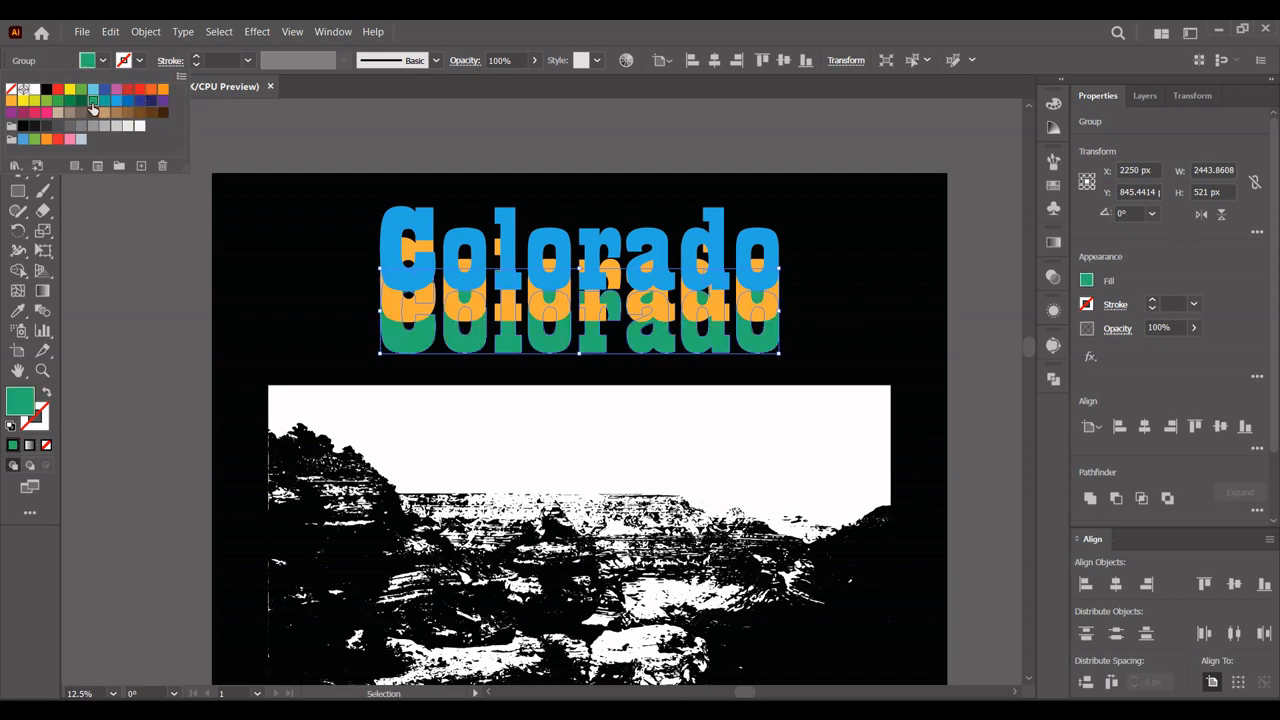
pyautogui.click(141, 92)
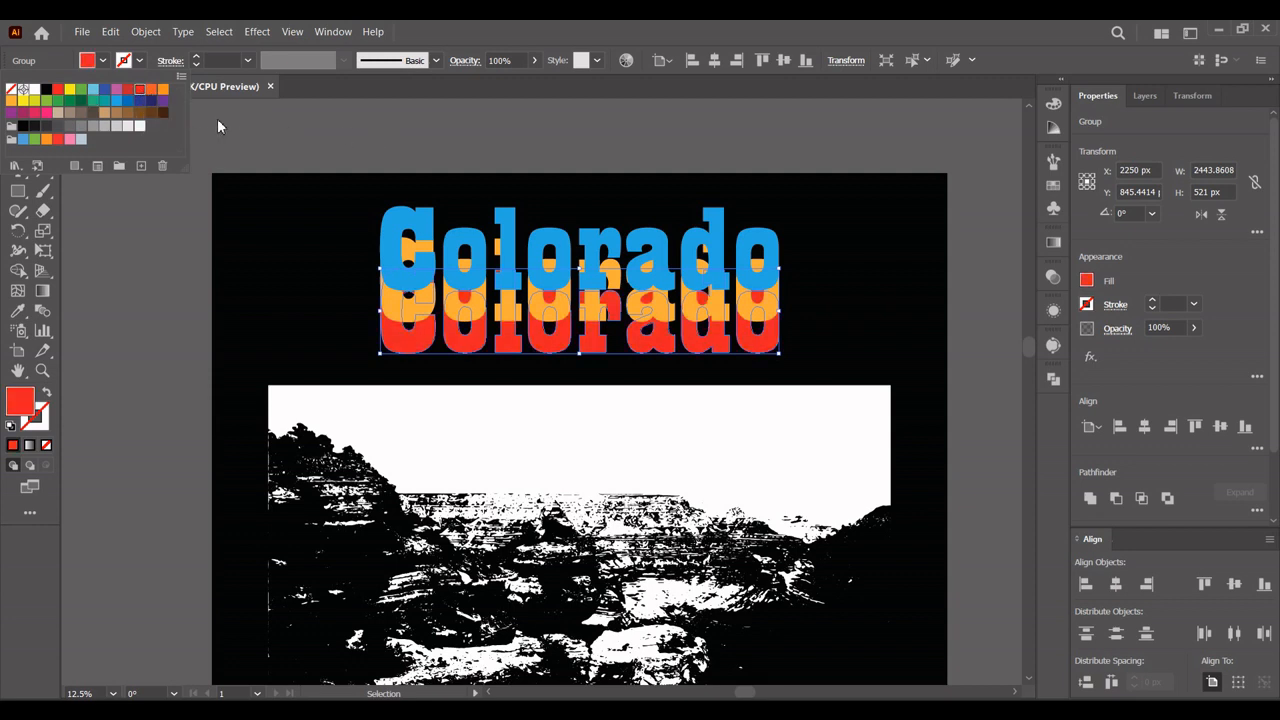
pyautogui.click(150, 91)
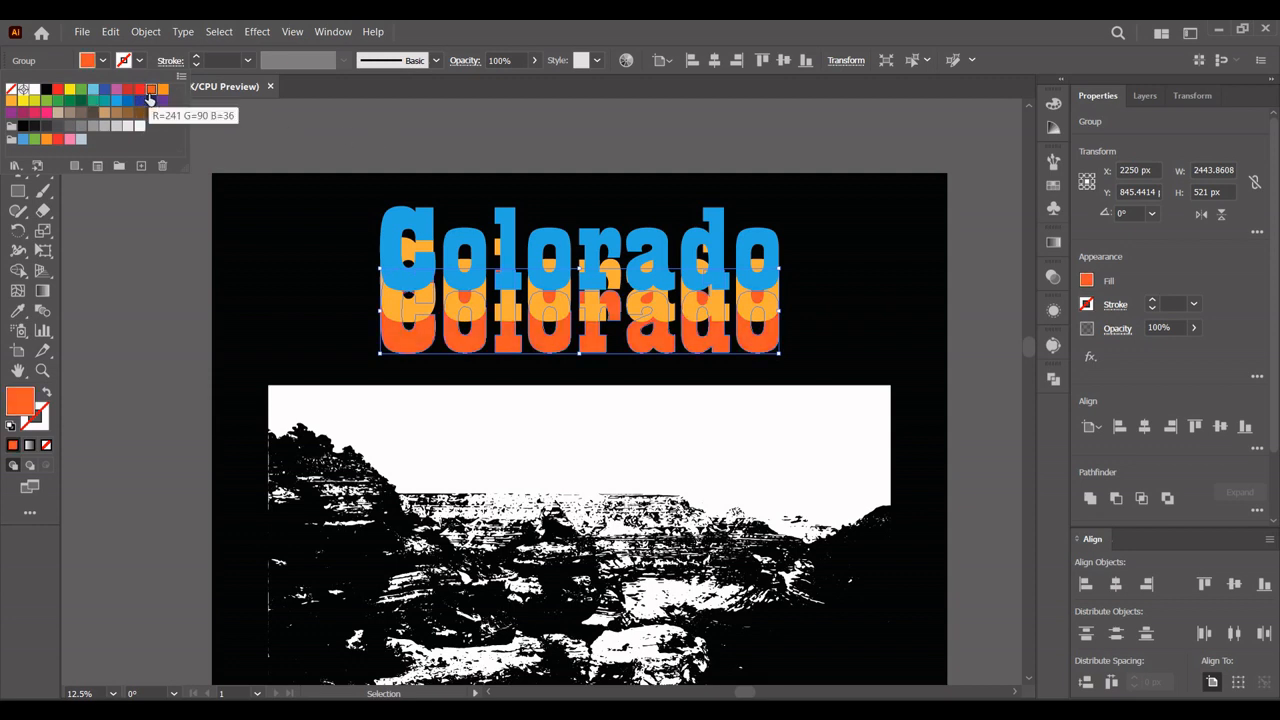
pyautogui.click(531, 186)
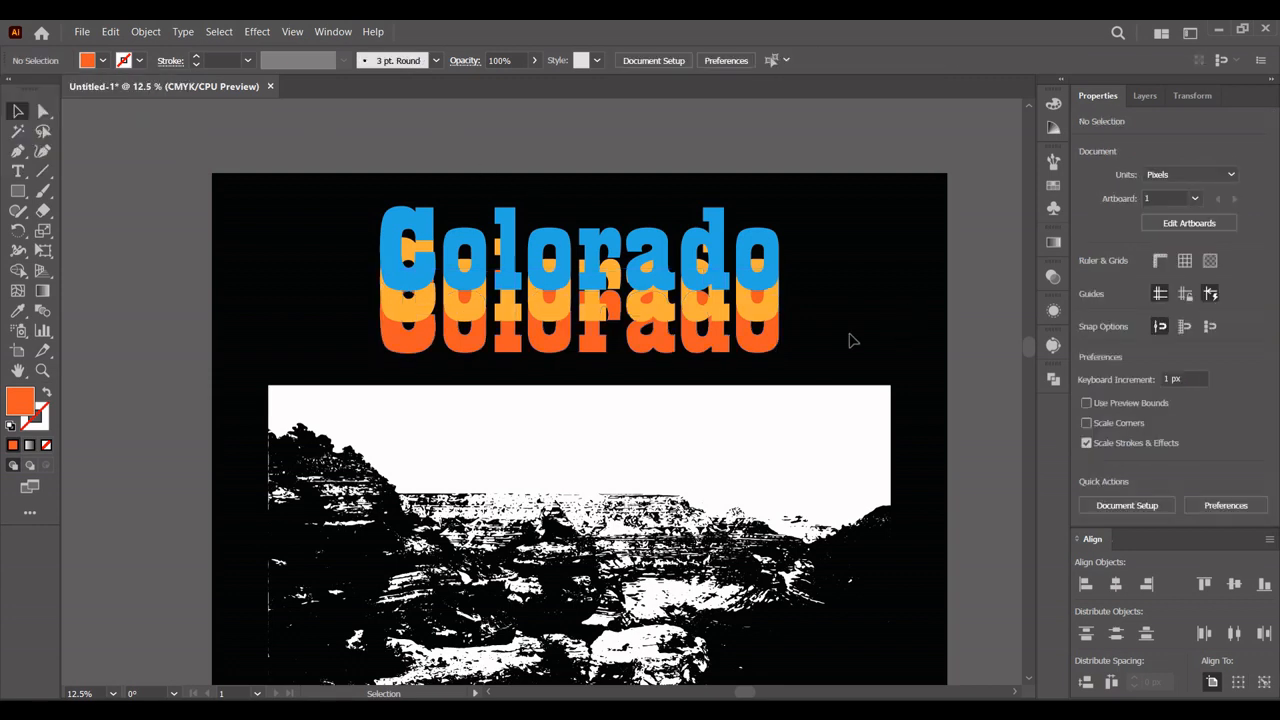
# Give the stacked Colorado group a black stroke aligned to the outside with a weight of 20 pt
pyautogui.click(704, 245)
pyautogui.click(102, 61)
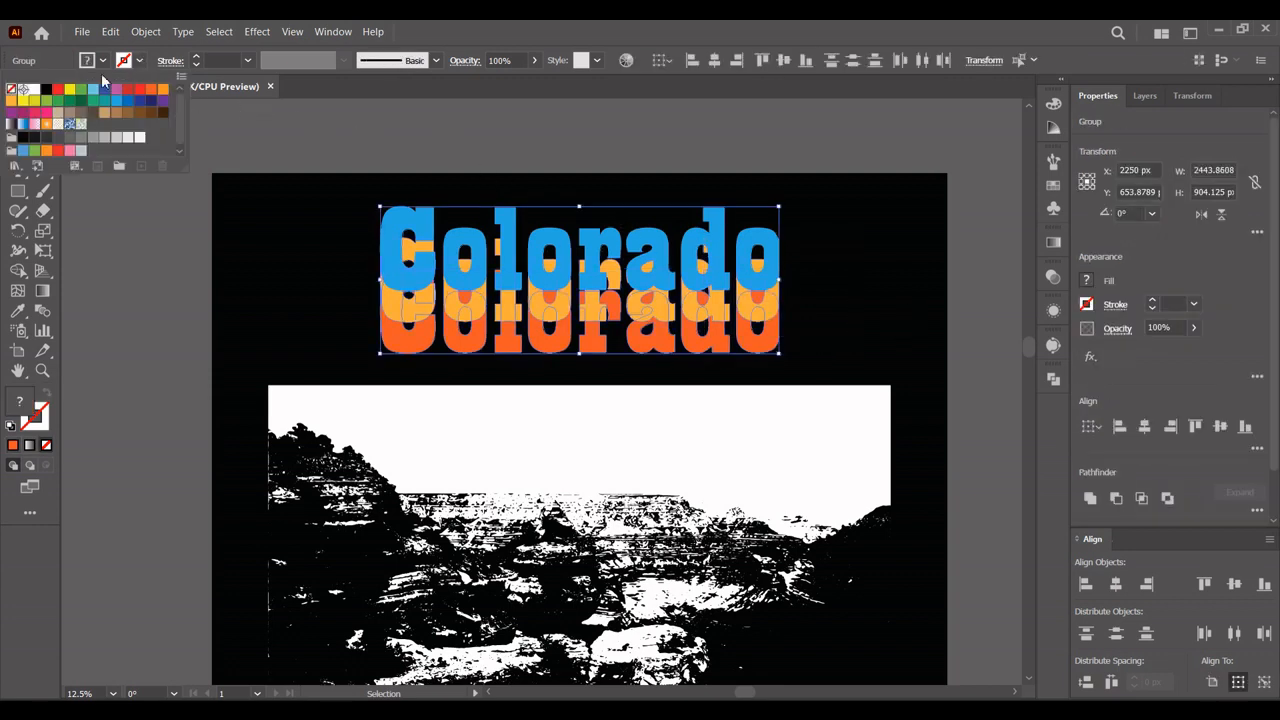
pyautogui.click(46, 91)
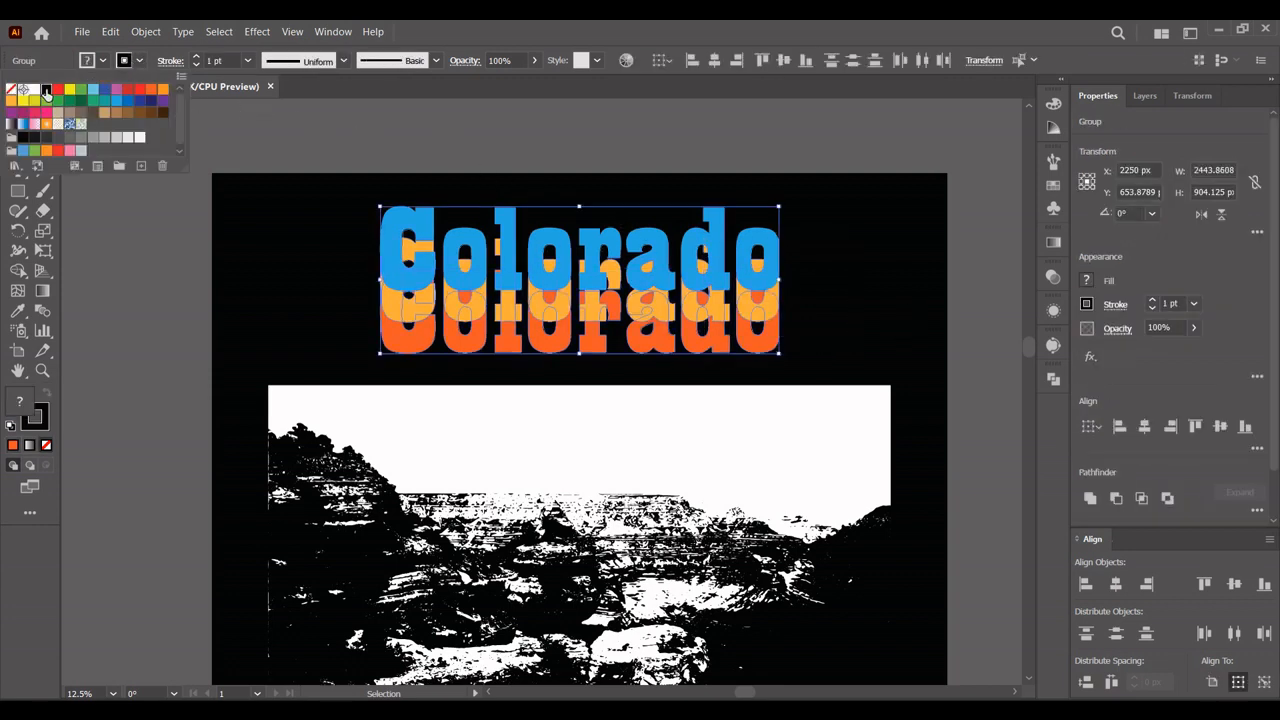
pyautogui.click(164, 65)
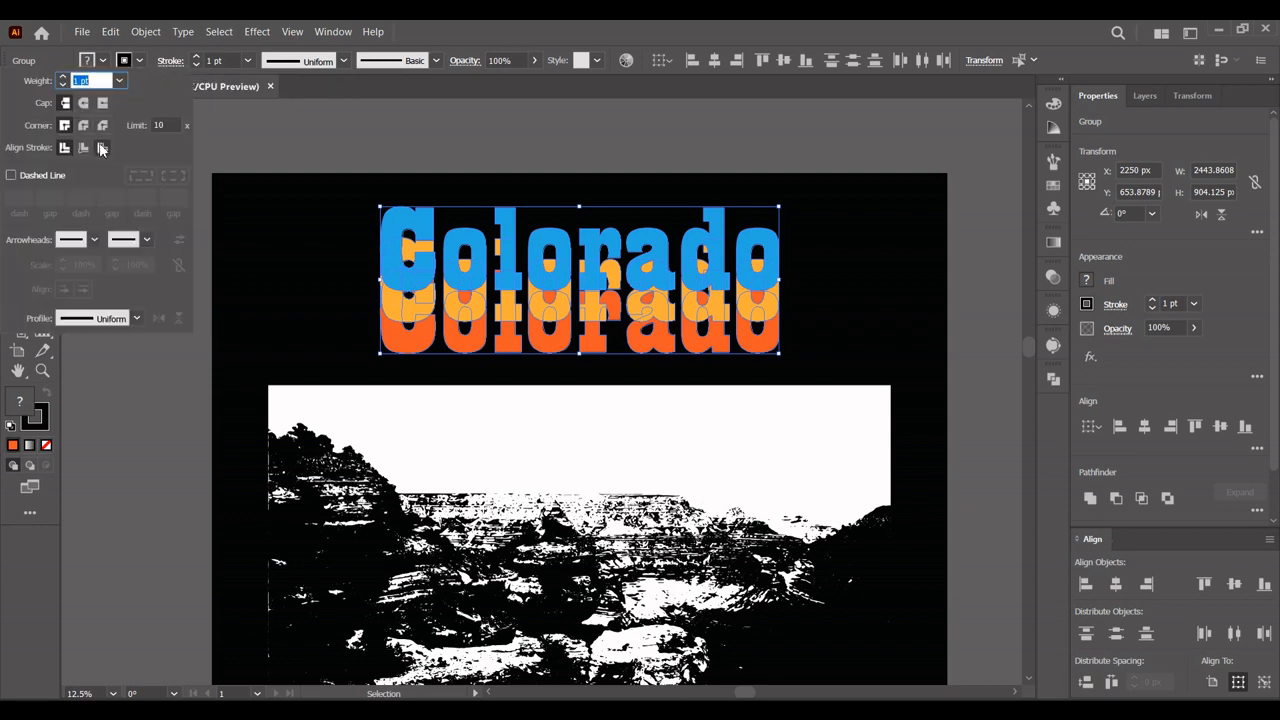
pyautogui.click(101, 149)
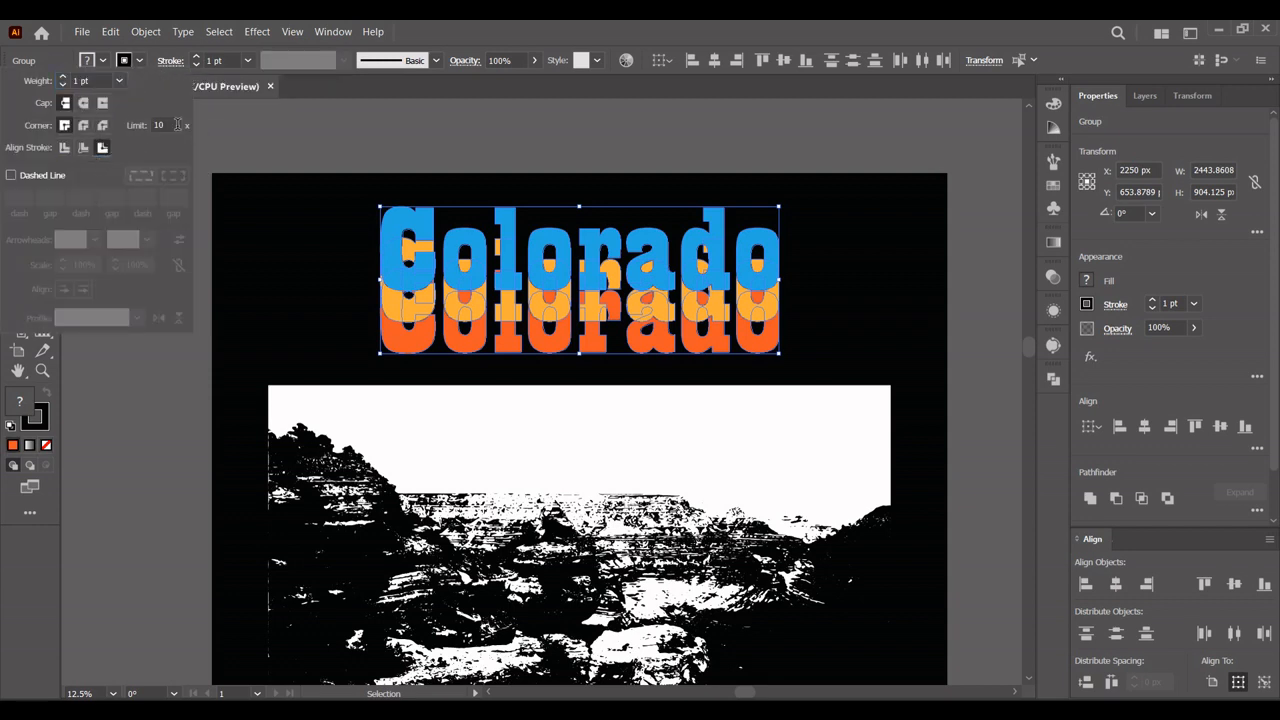
pyautogui.scroll(9, 231, 60)
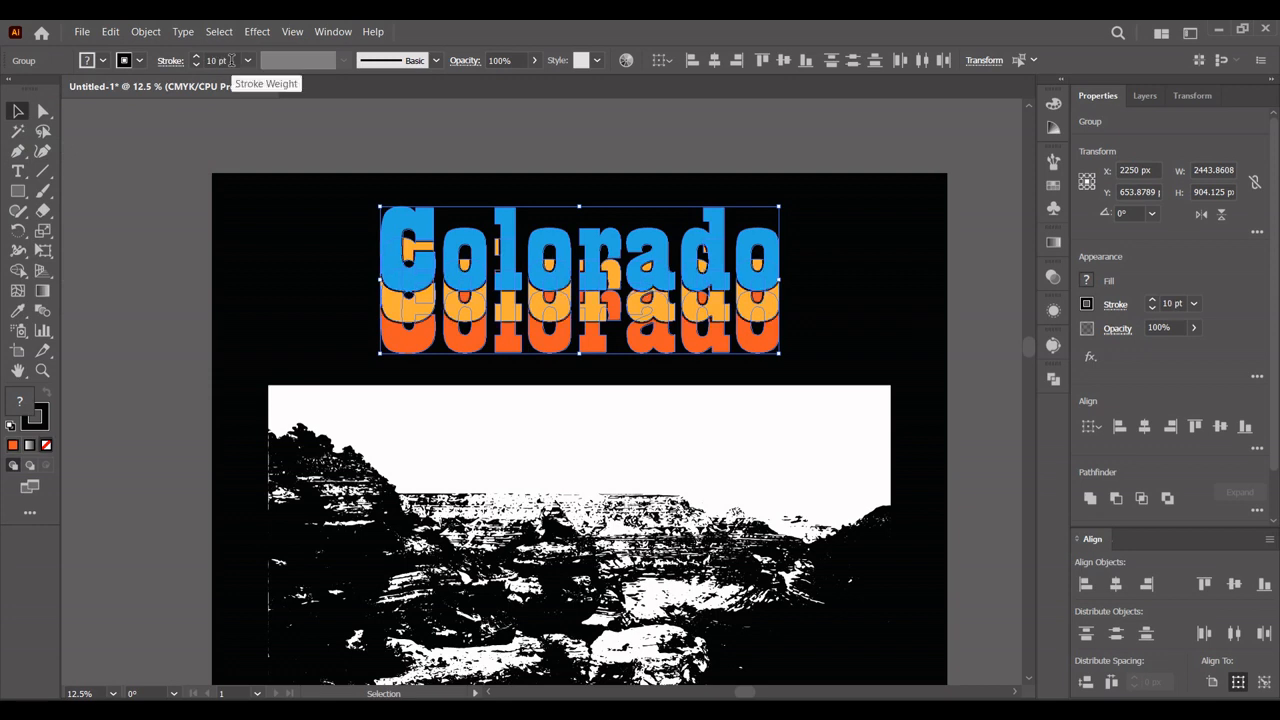
pyautogui.scroll(10, 231, 60)
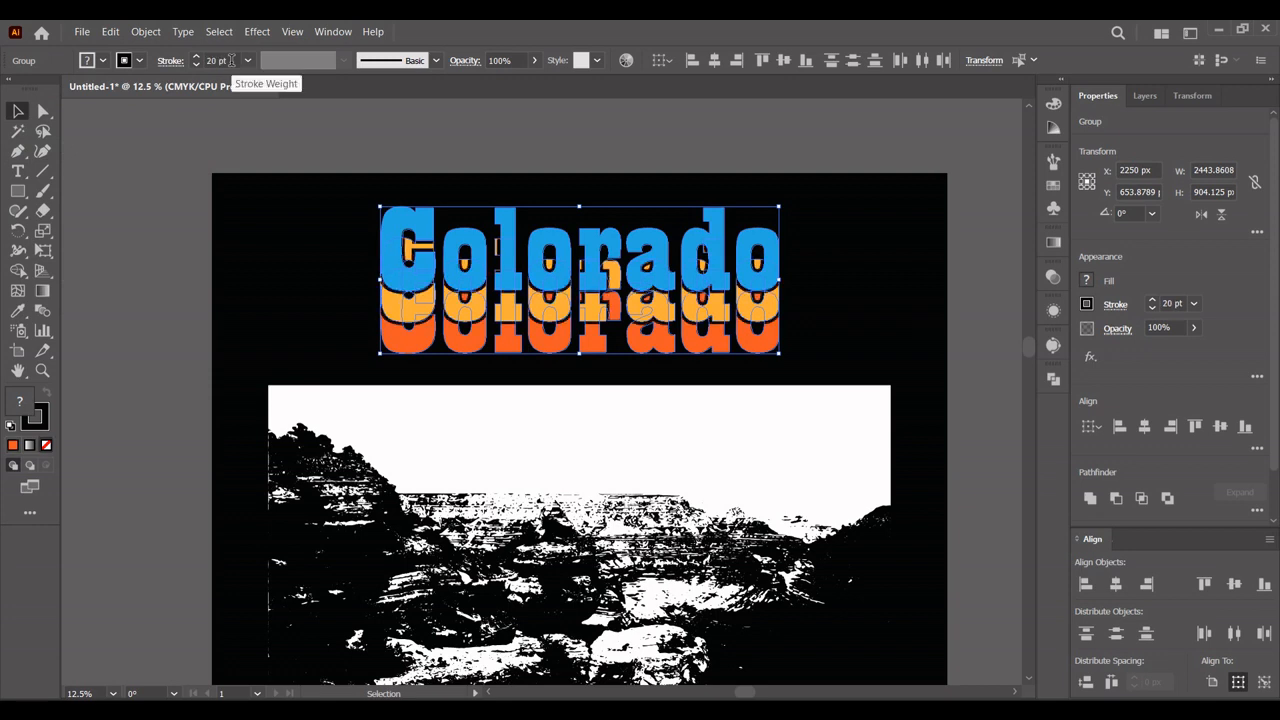
pyautogui.click(800, 195)
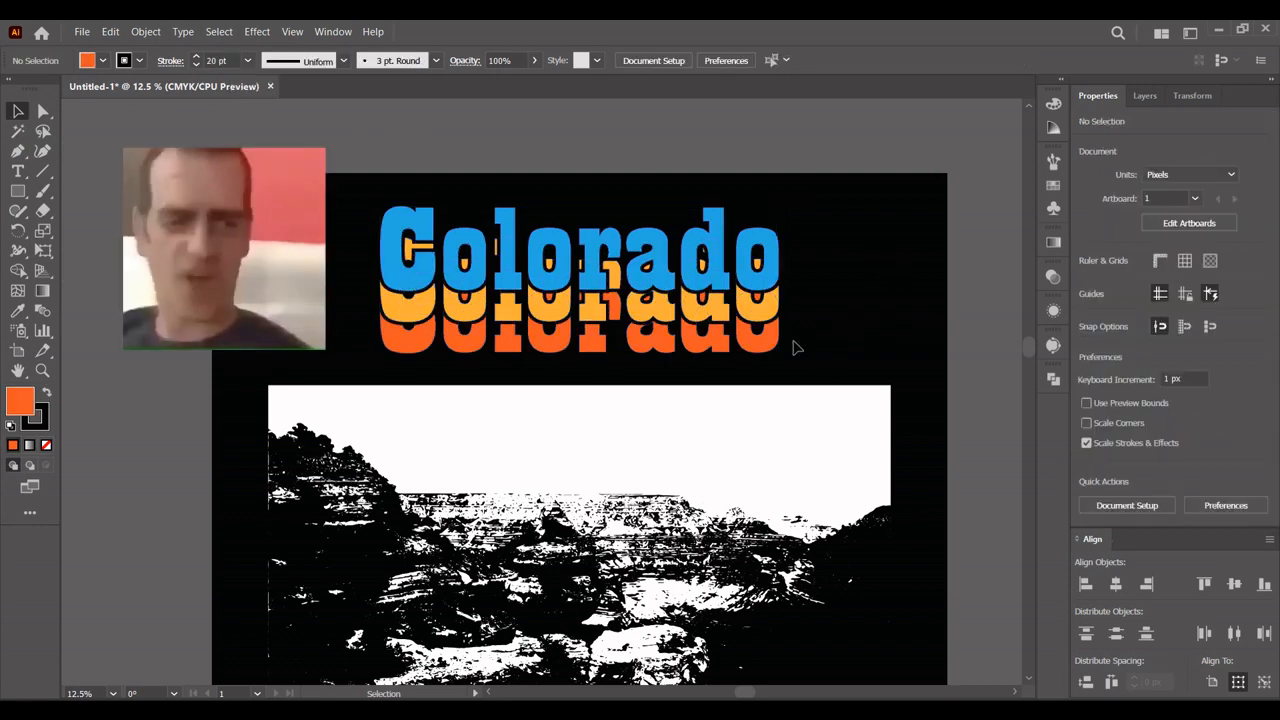
# Expand the strokes of the whole Colorado stack into shapes and combine them with the Pathfinder Merge operation
pyautogui.moveTo(804, 343); pyautogui.dragTo(380, 109)
pyautogui.click(152, 33)
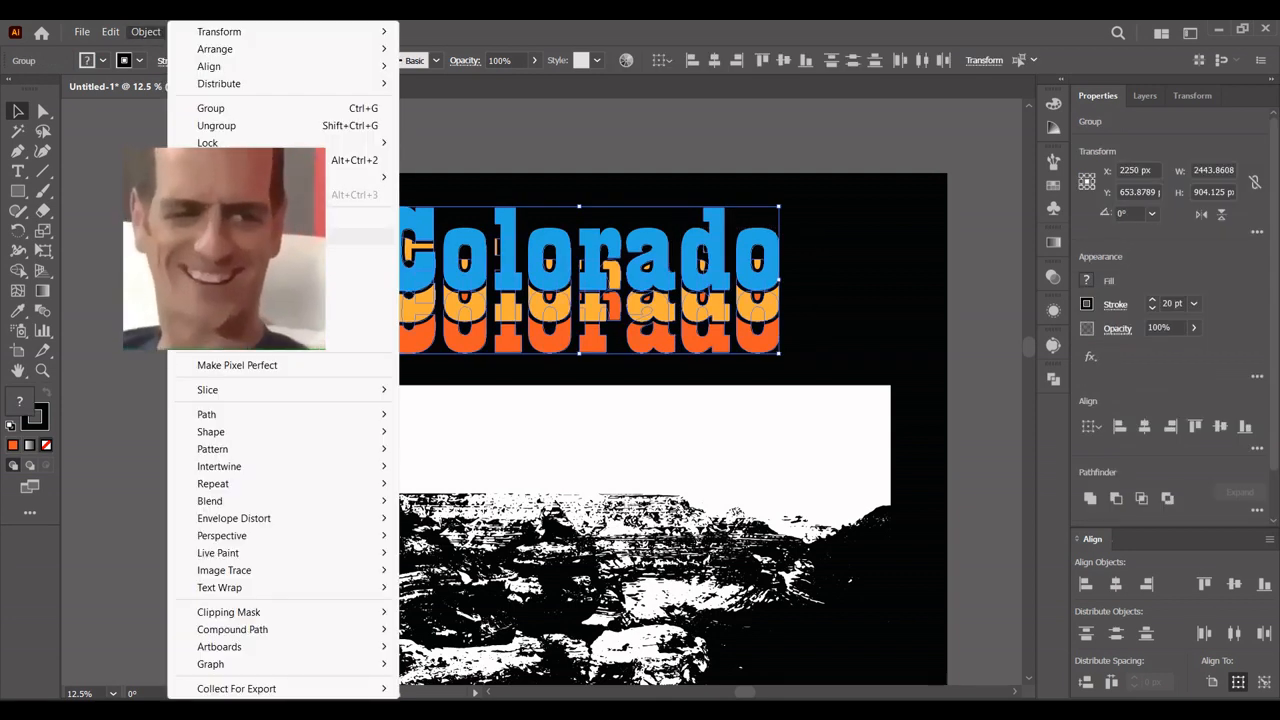
pyautogui.click(200, 217)
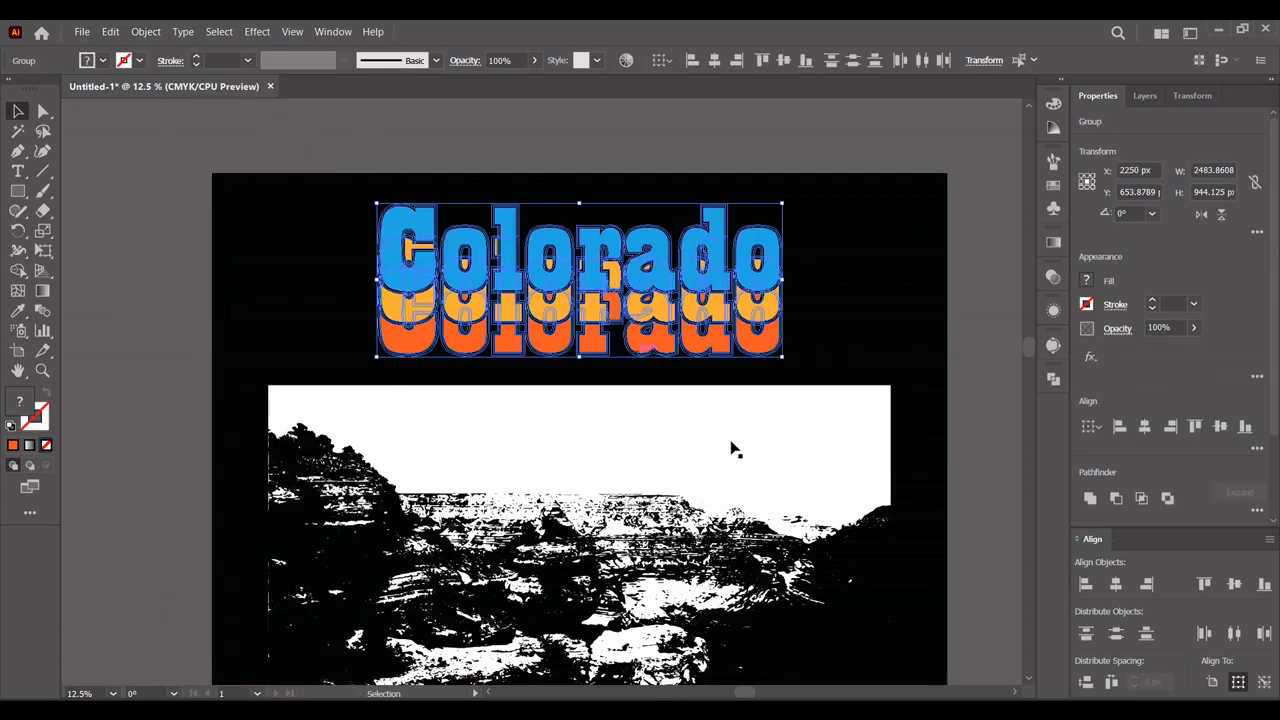
pyautogui.click(1055, 378)
pyautogui.click(926, 460)
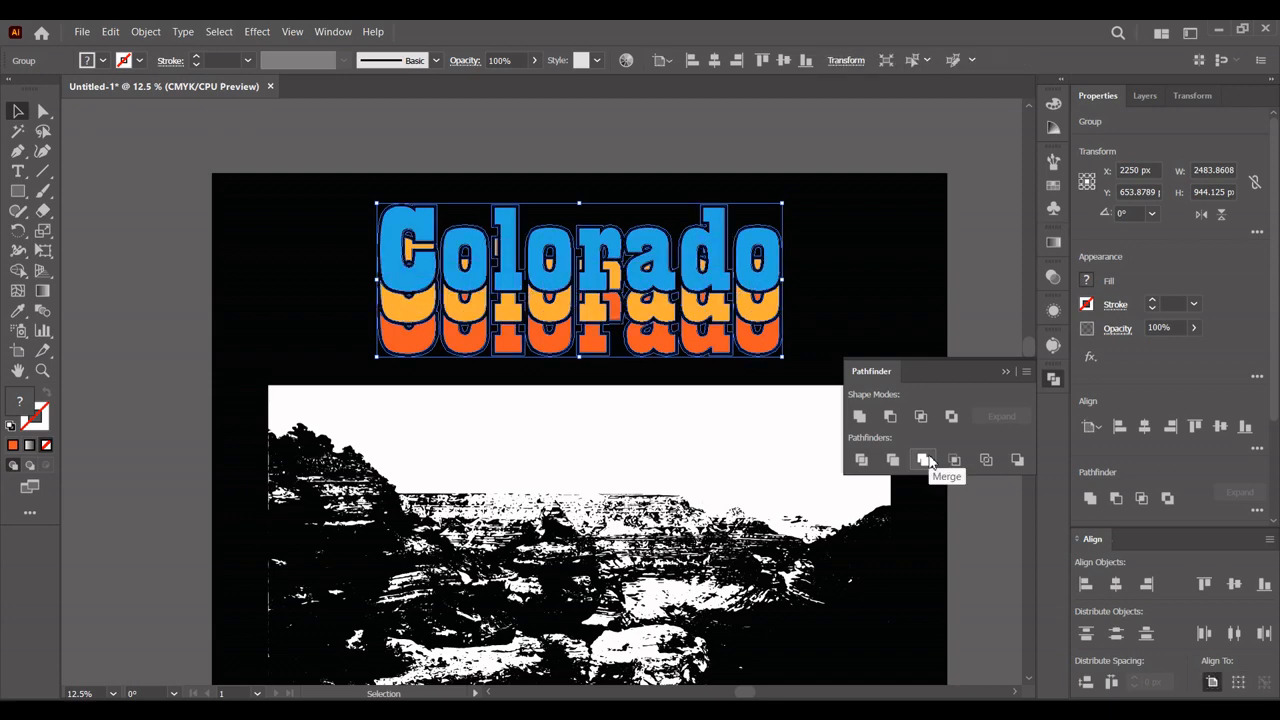
pyautogui.click(1054, 380)
# Ungroup the merged Colorado shapes into separate objects and deselect them
pyautogui.scroll(3, 686, 250)
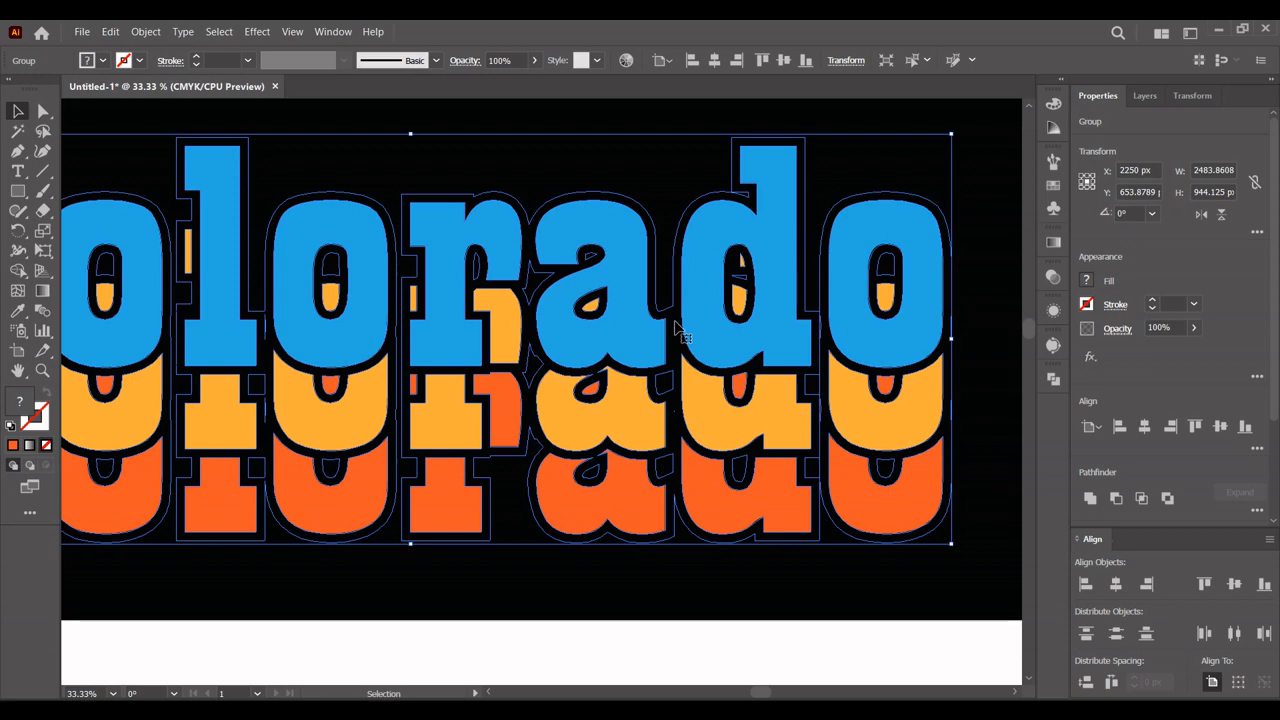
pyautogui.rightClick(676, 320)
pyautogui.click(724, 553)
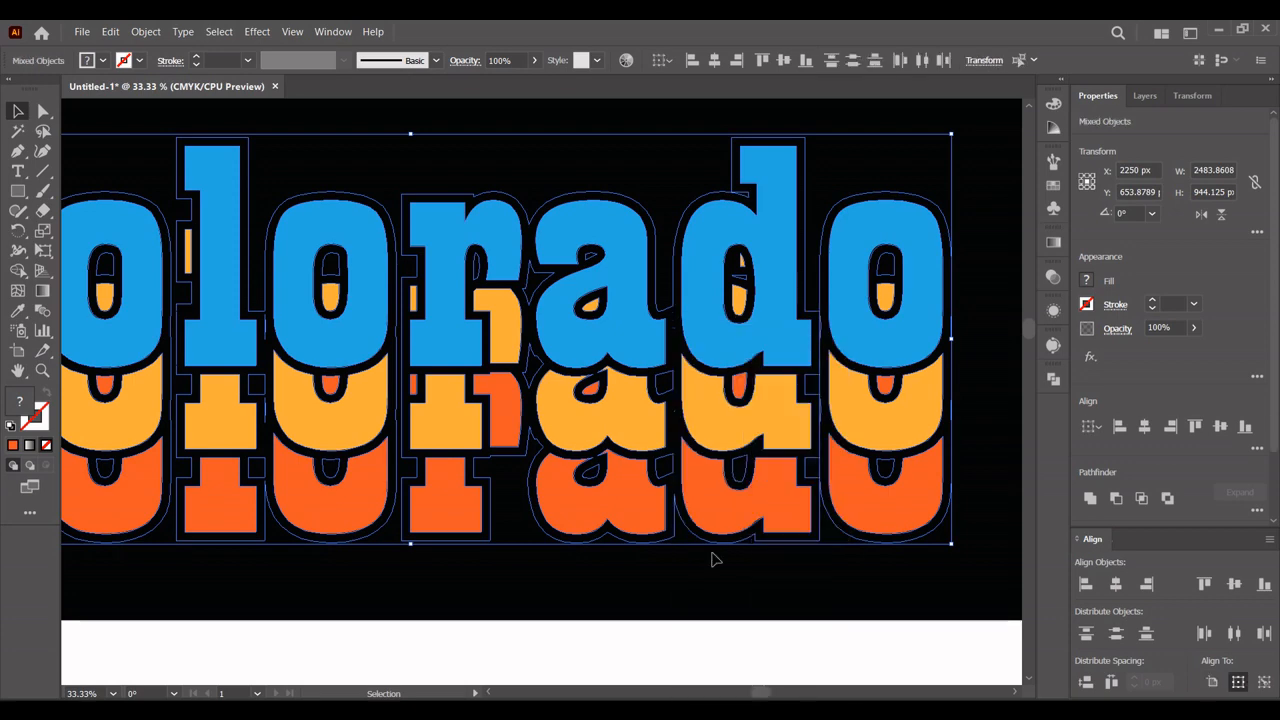
pyautogui.click(700, 567)
# Hide the locked black background rectangle at the bottom of Layer 1
pyautogui.click(1146, 95)
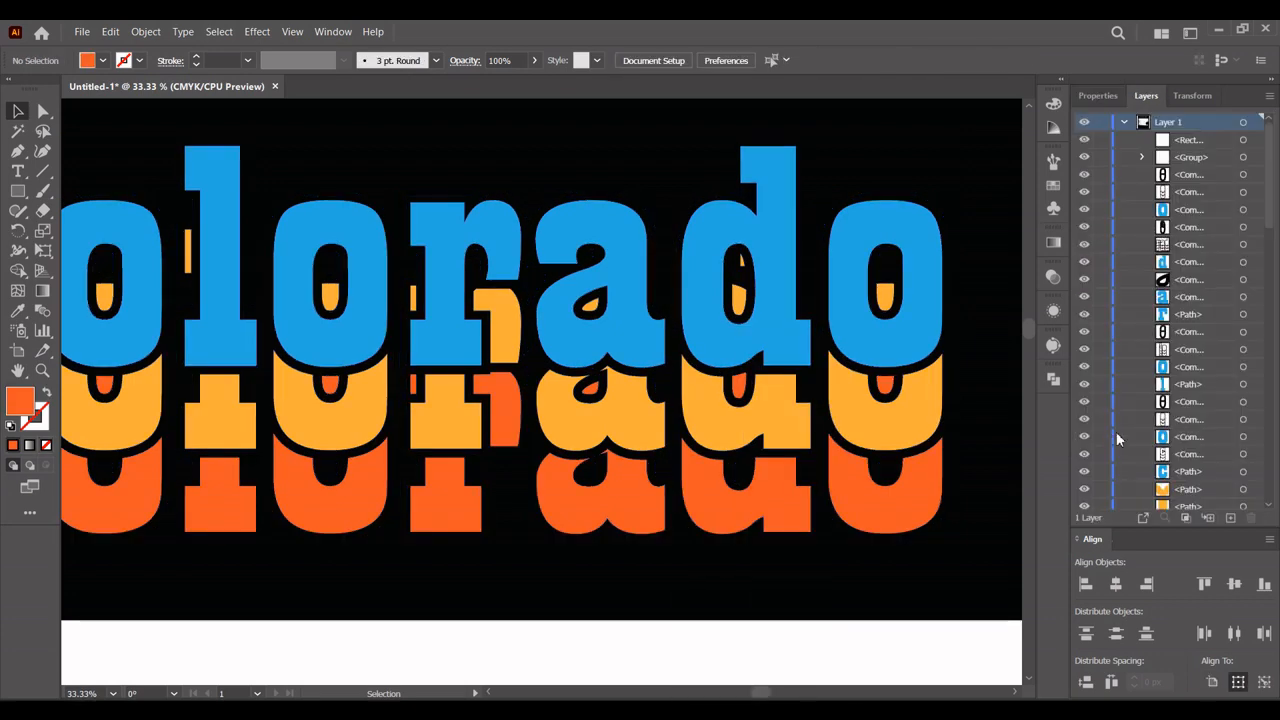
pyautogui.moveTo(1268, 197); pyautogui.dragTo(1252, 505)
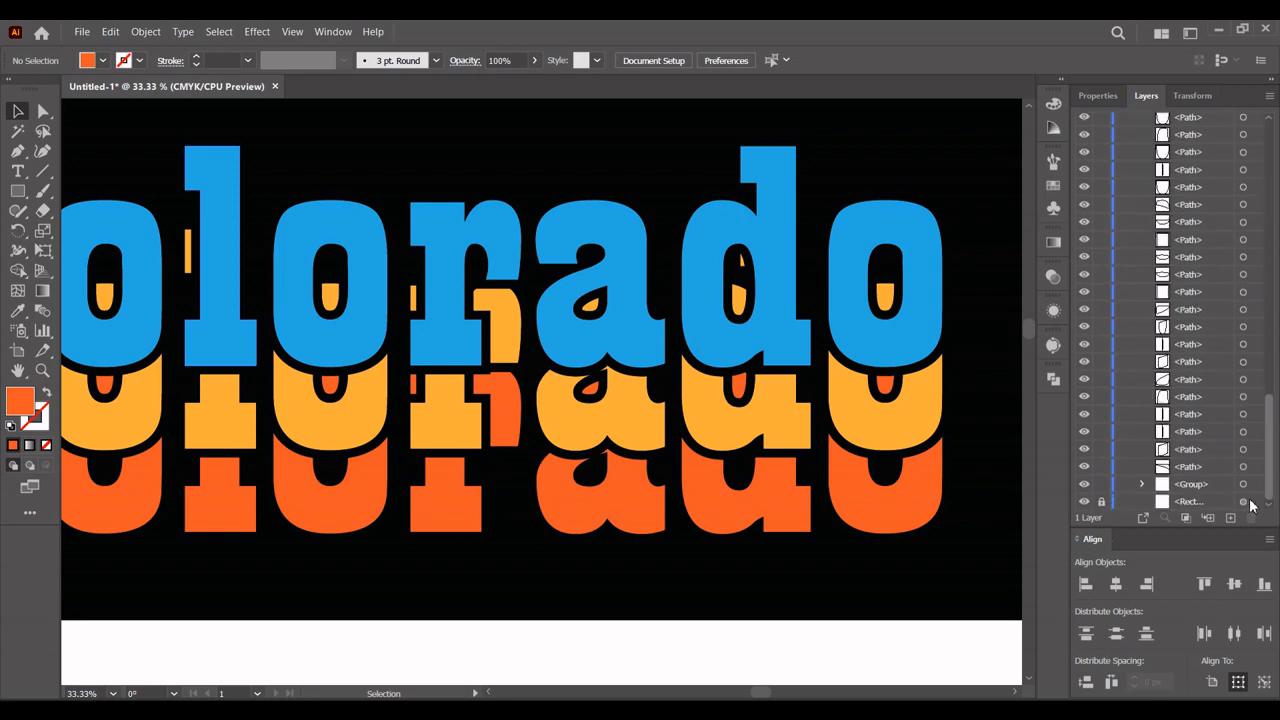
pyautogui.click(1083, 502)
# Select all black outline shapes of the Colorado title with the Magic Wand and delete them
pyautogui.scroll(-1, 898, 187)
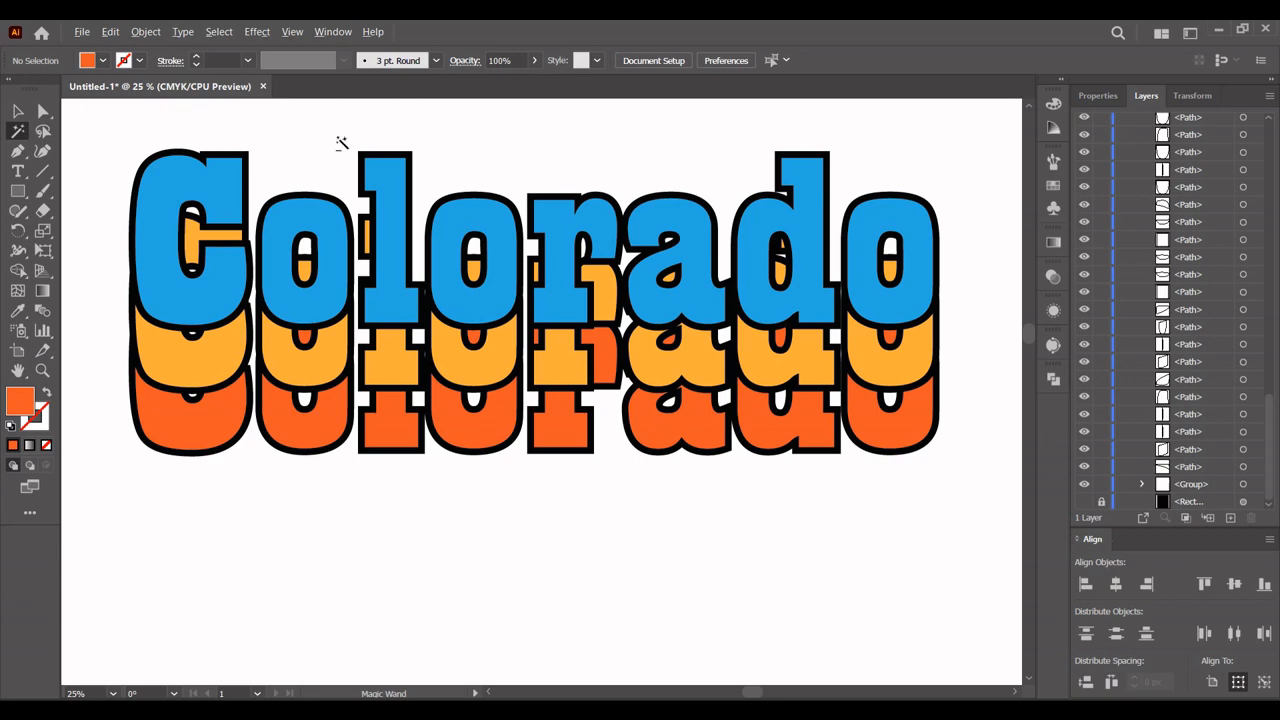
pyautogui.scroll(3, 341, 143)
pyautogui.click(359, 196)
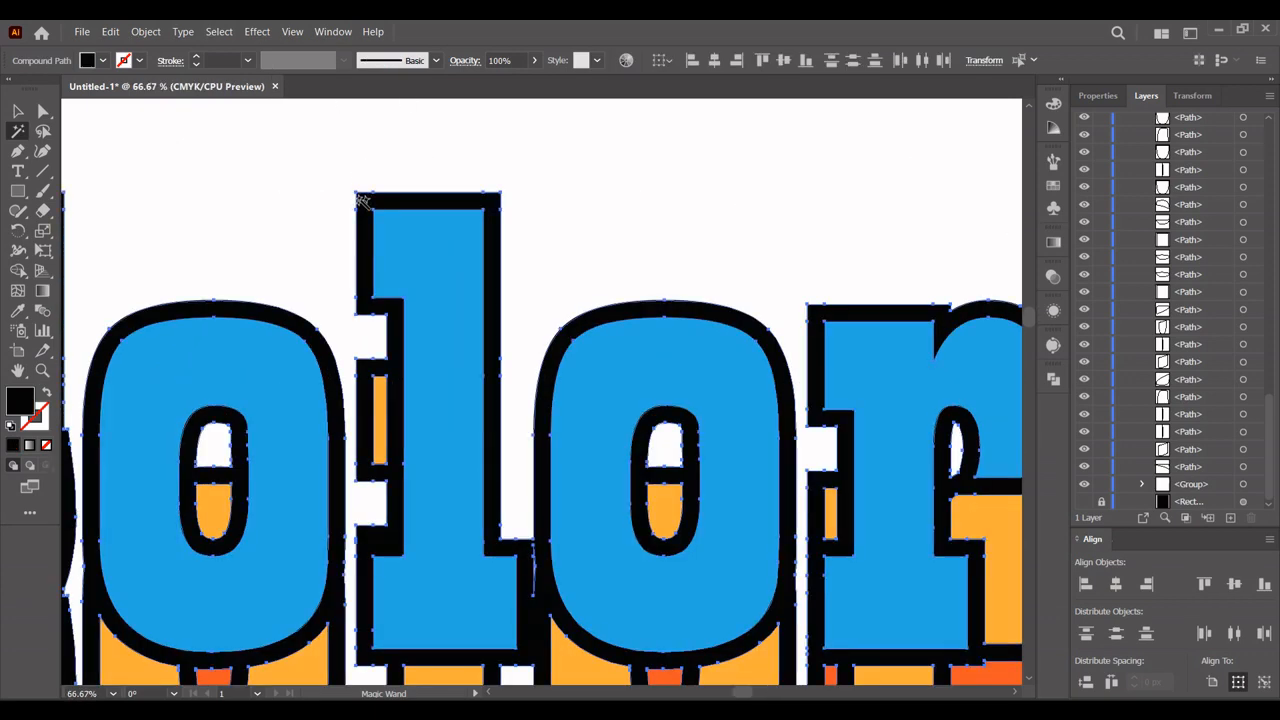
pyautogui.scroll(-3, 361, 199)
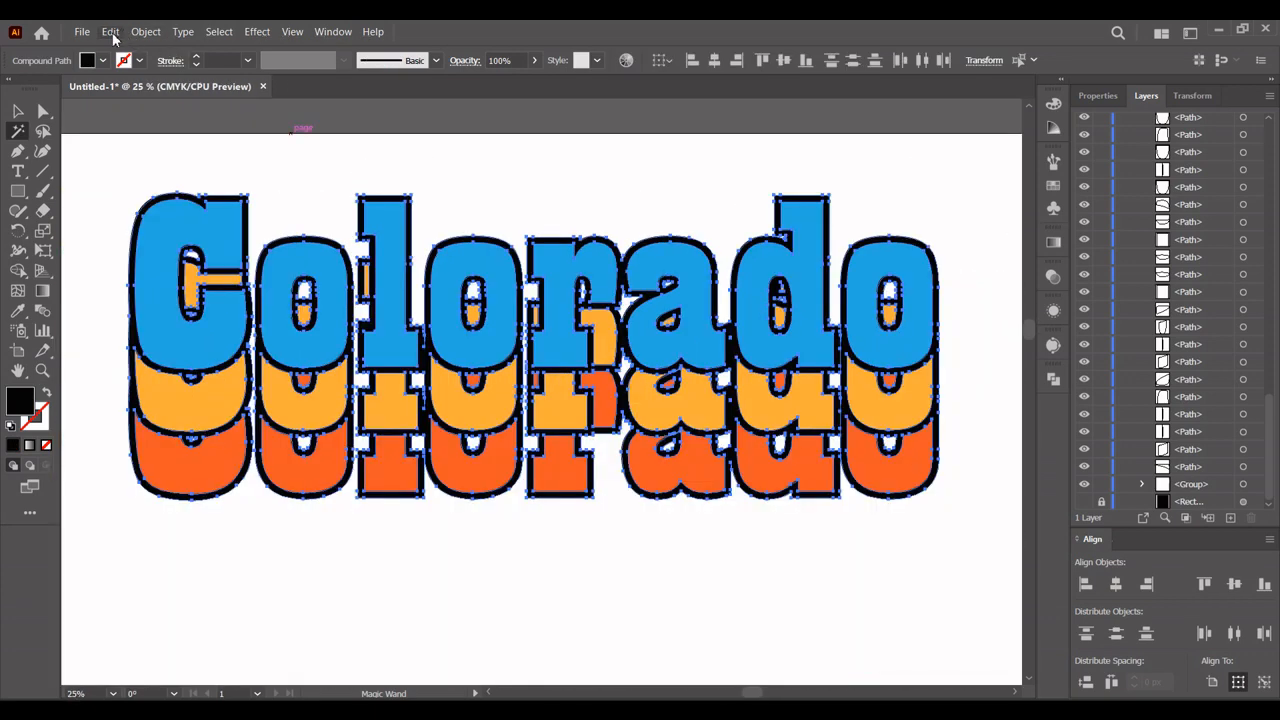
pyautogui.click(112, 33)
pyautogui.click(120, 230)
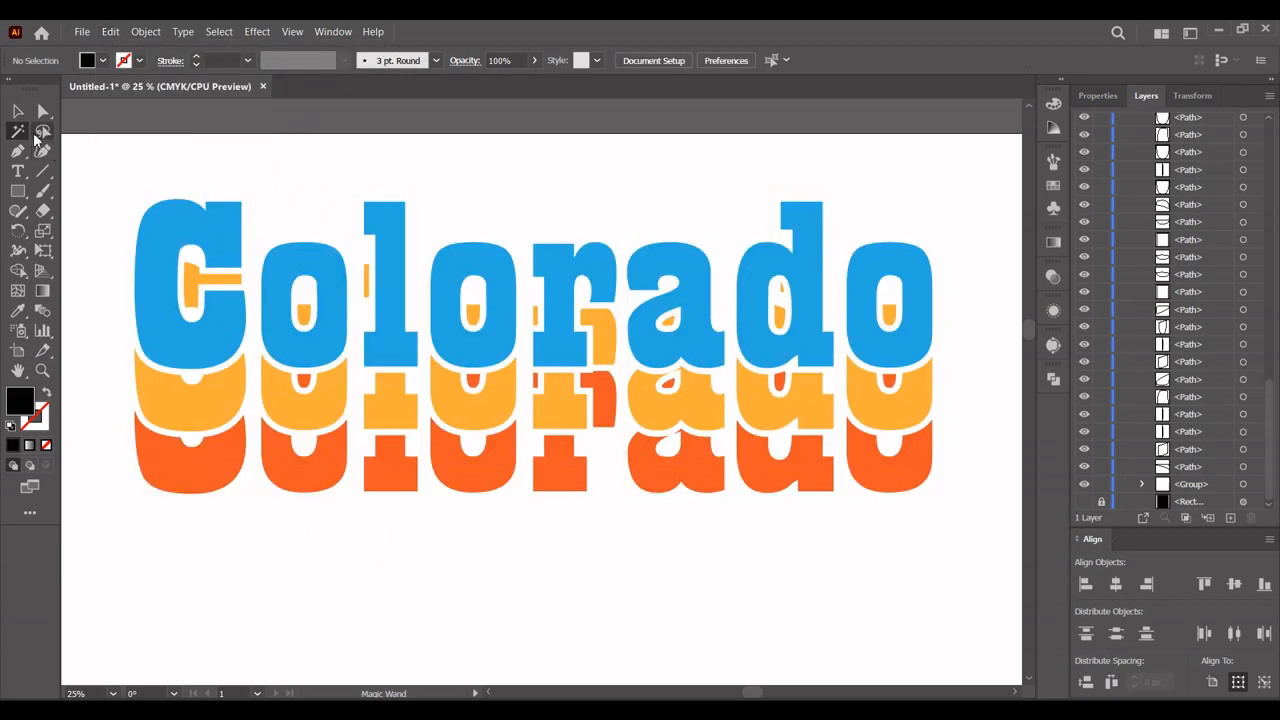
# Select every leftover path with no fill and no stroke by matching Fill & Stroke, and delete them all
pyautogui.click(18, 111)
pyautogui.scroll(-1, 386, 169)
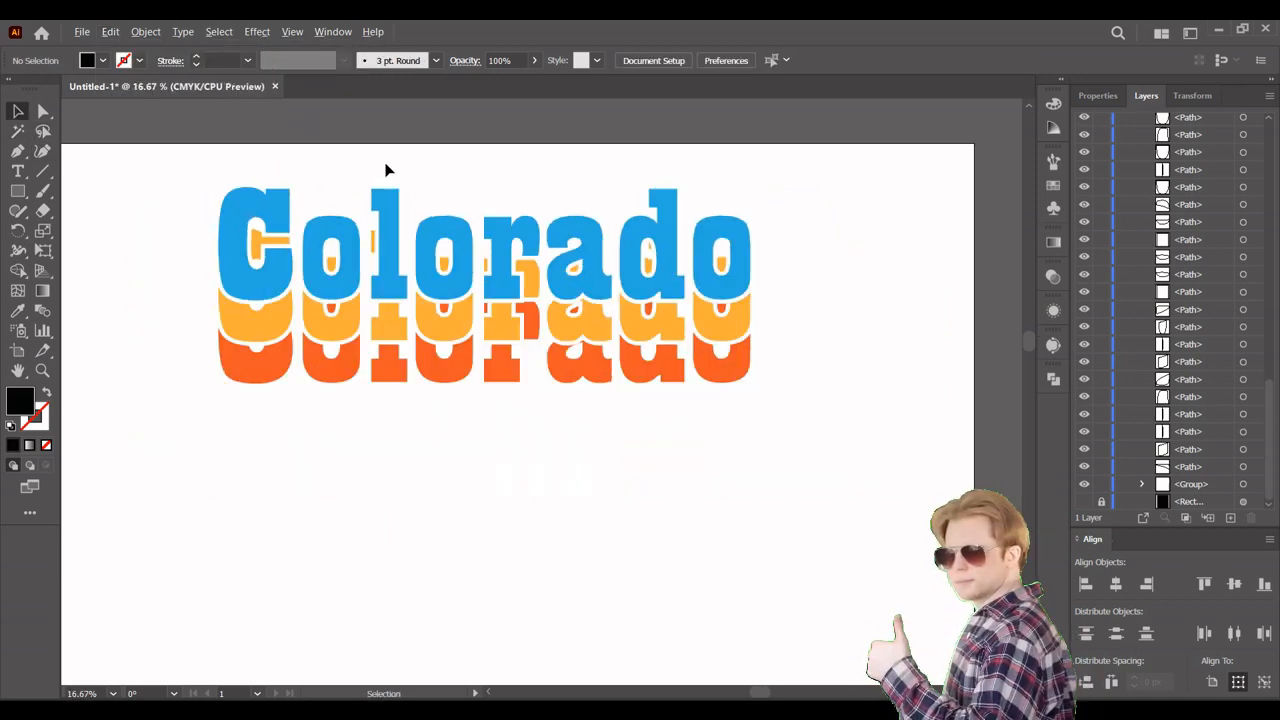
pyautogui.click(1243, 450)
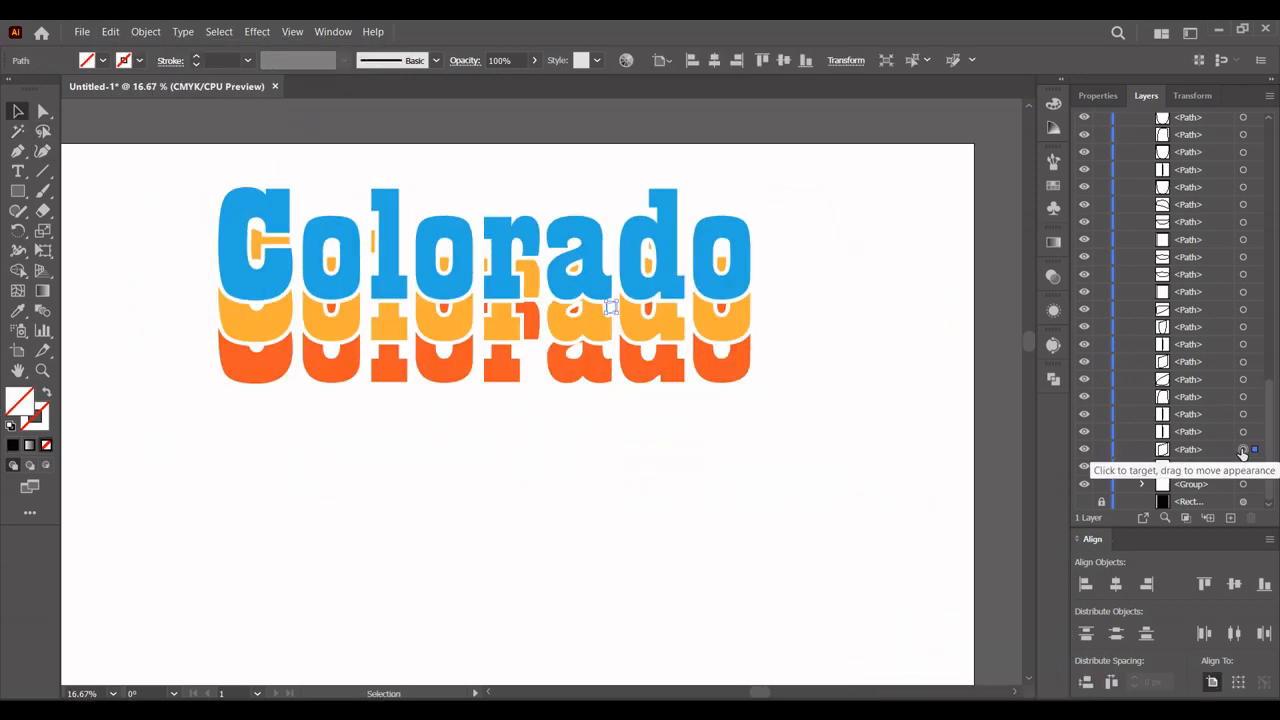
pyautogui.click(219, 32)
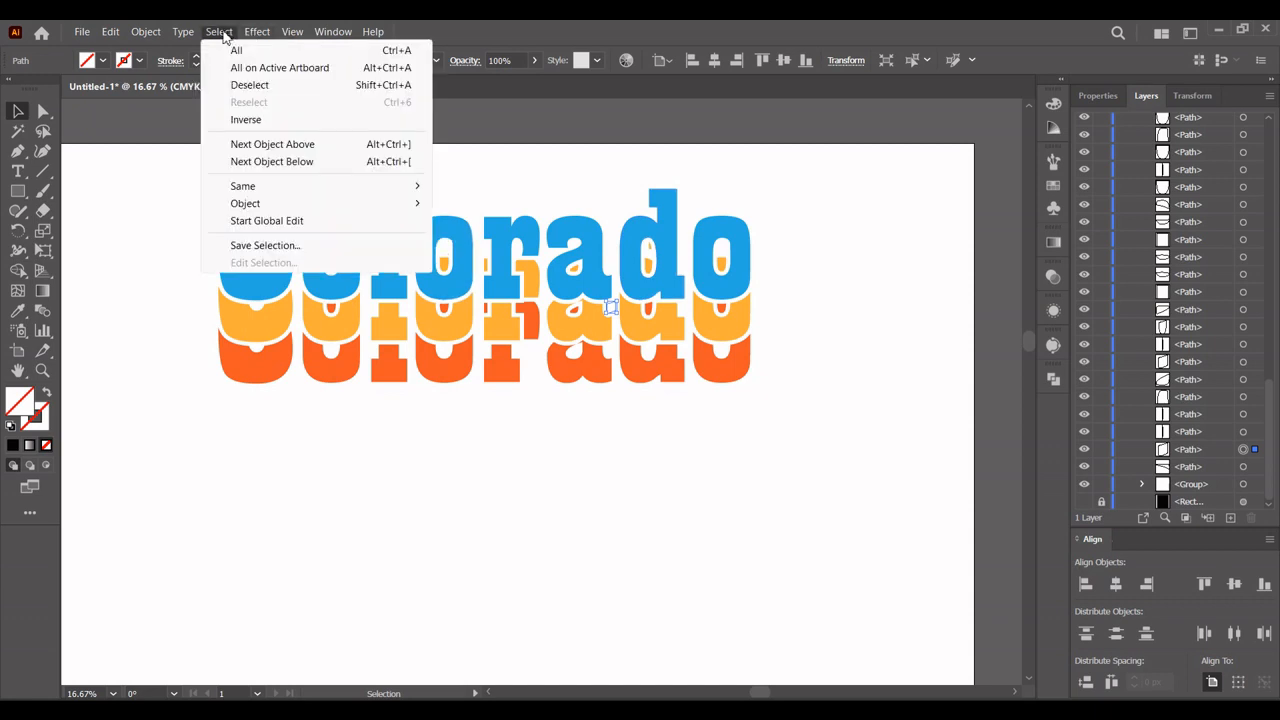
pyautogui.moveTo(256, 189)
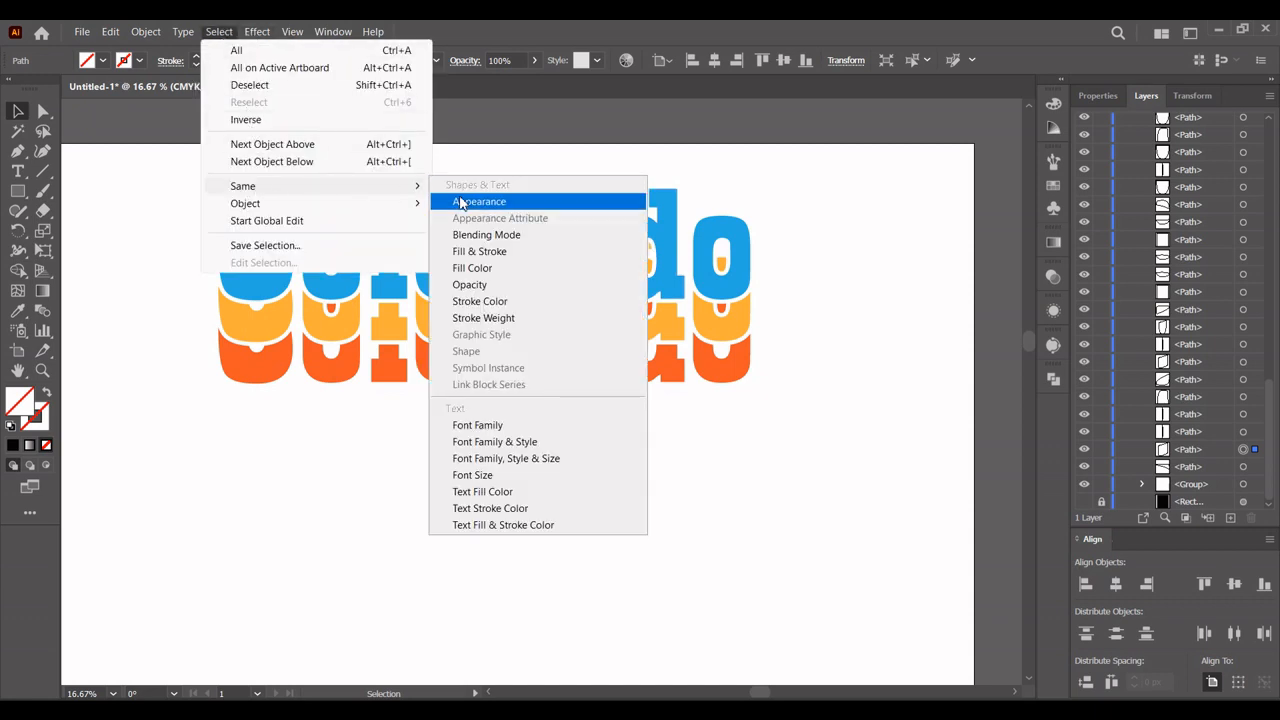
pyautogui.click(504, 258)
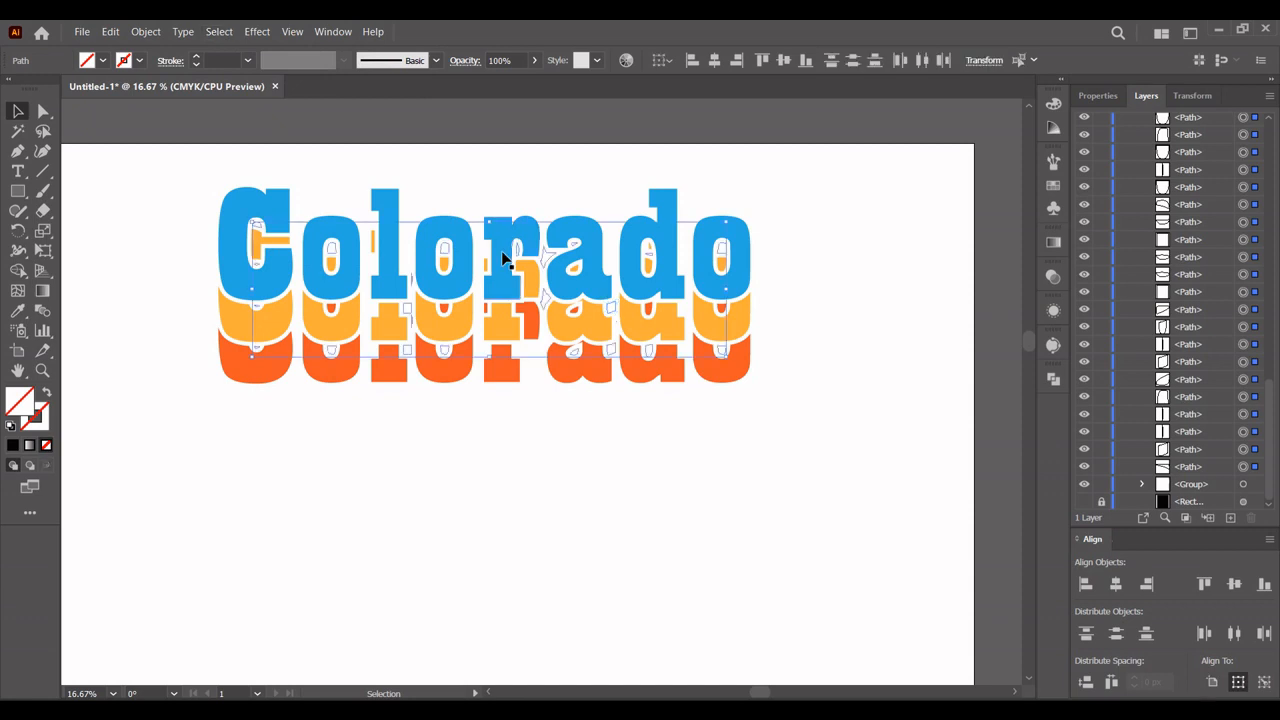
pyautogui.click(113, 32)
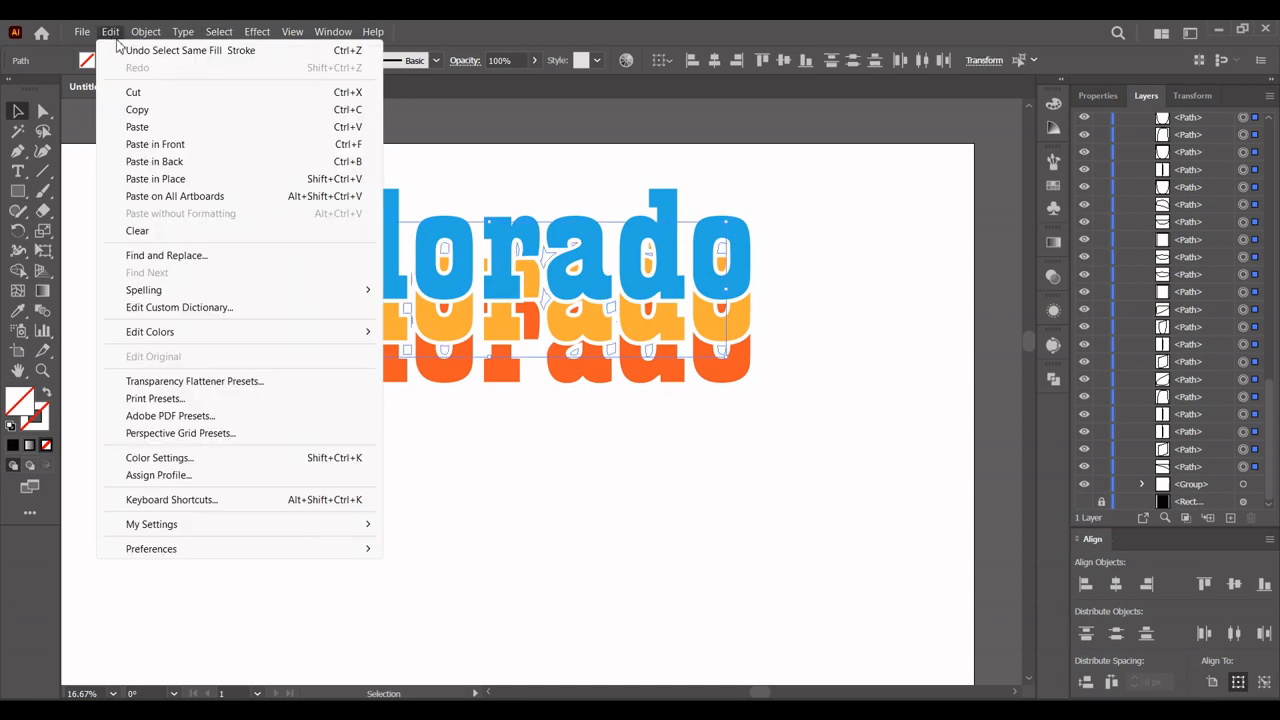
pyautogui.click(137, 232)
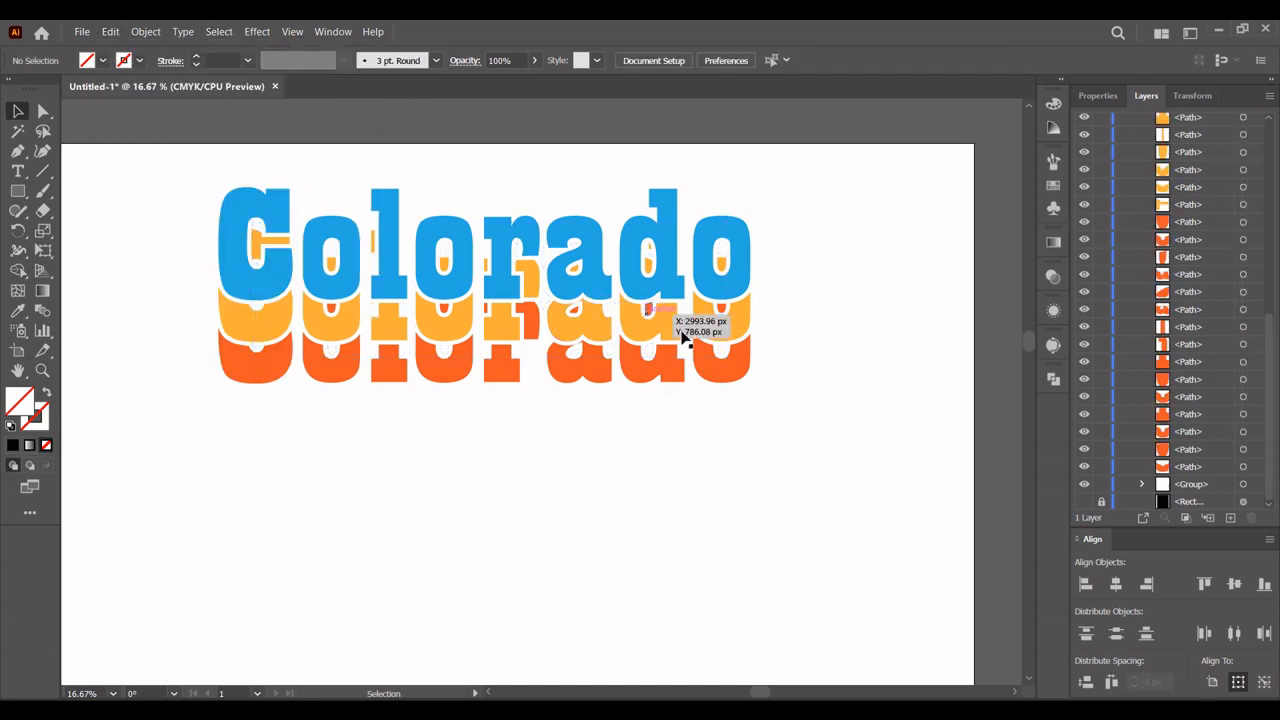
# Group the remaining Colorado letter shapes and show the black background rectangle again
pyautogui.hotkey('ctrl', 'a')
pyautogui.rightClick(243, 216)
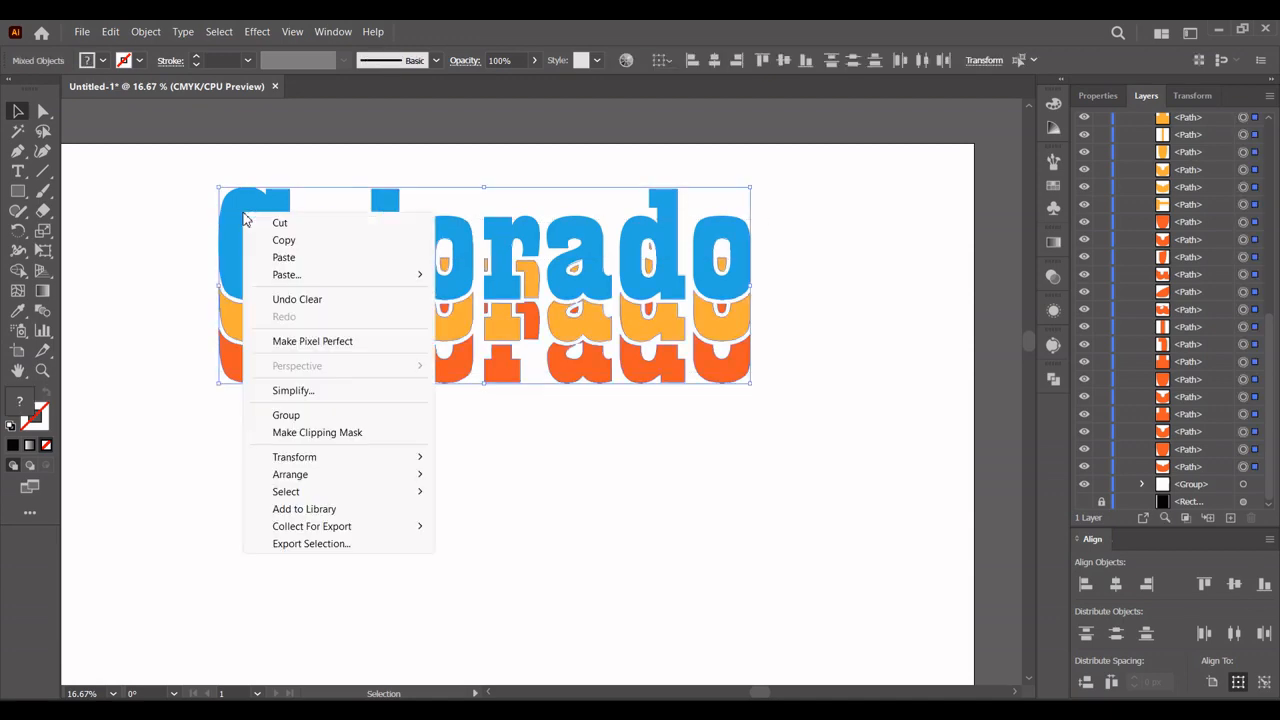
pyautogui.click(287, 415)
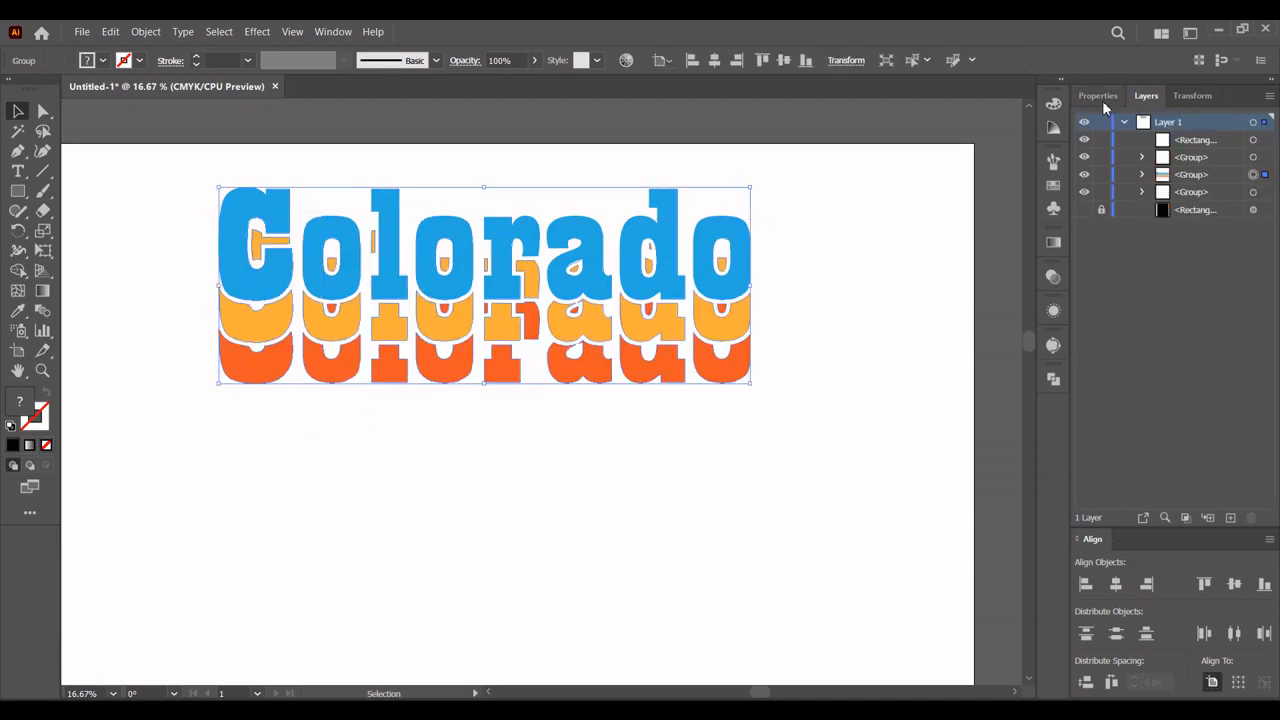
pyautogui.click(1084, 209)
pyautogui.click(1097, 95)
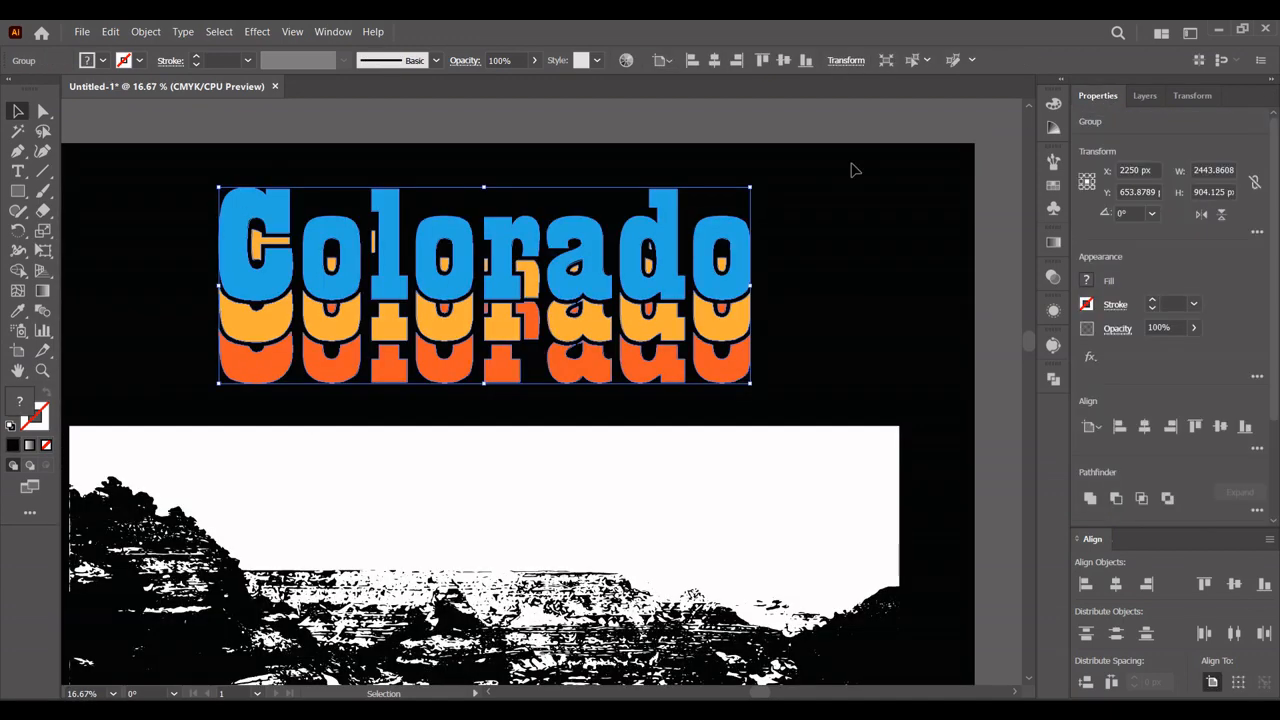
pyautogui.click(841, 172)
pyautogui.scroll(-1, 838, 174)
pyautogui.scroll(-1, 836, 180)
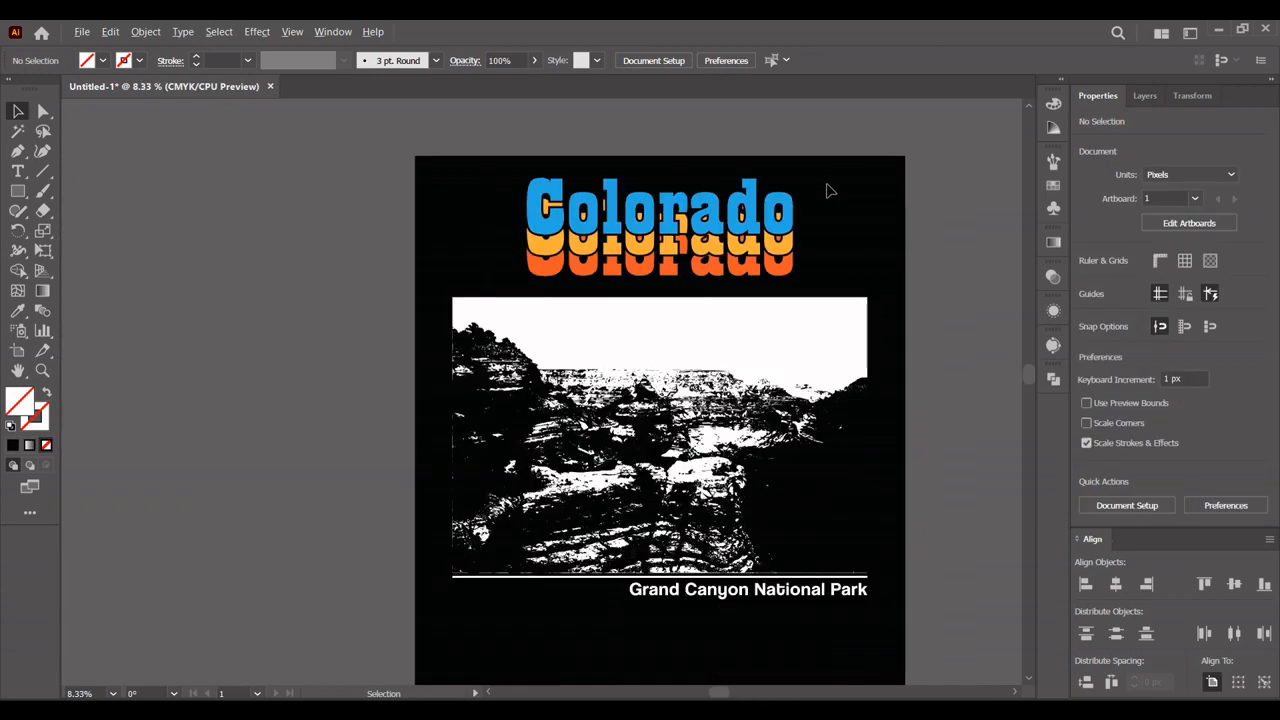
# Scale the Colorado title proportionally from its center to the canyon photo's width, about 3813 px
pyautogui.click(788, 226)
pyautogui.moveTo(793, 227); pyautogui.dragTo(867, 229)
pyautogui.moveTo(778, 281)
pyautogui.mouseDown()
pyautogui.moveTo(778, 266)
pyautogui.moveTo(766, 279)
pyautogui.mouseUp()
pyautogui.scroll(1, 767, 248)
pyautogui.press('space')
pyautogui.moveTo(729, 236); pyautogui.dragTo(721, 288)
pyautogui.click(599, 129)
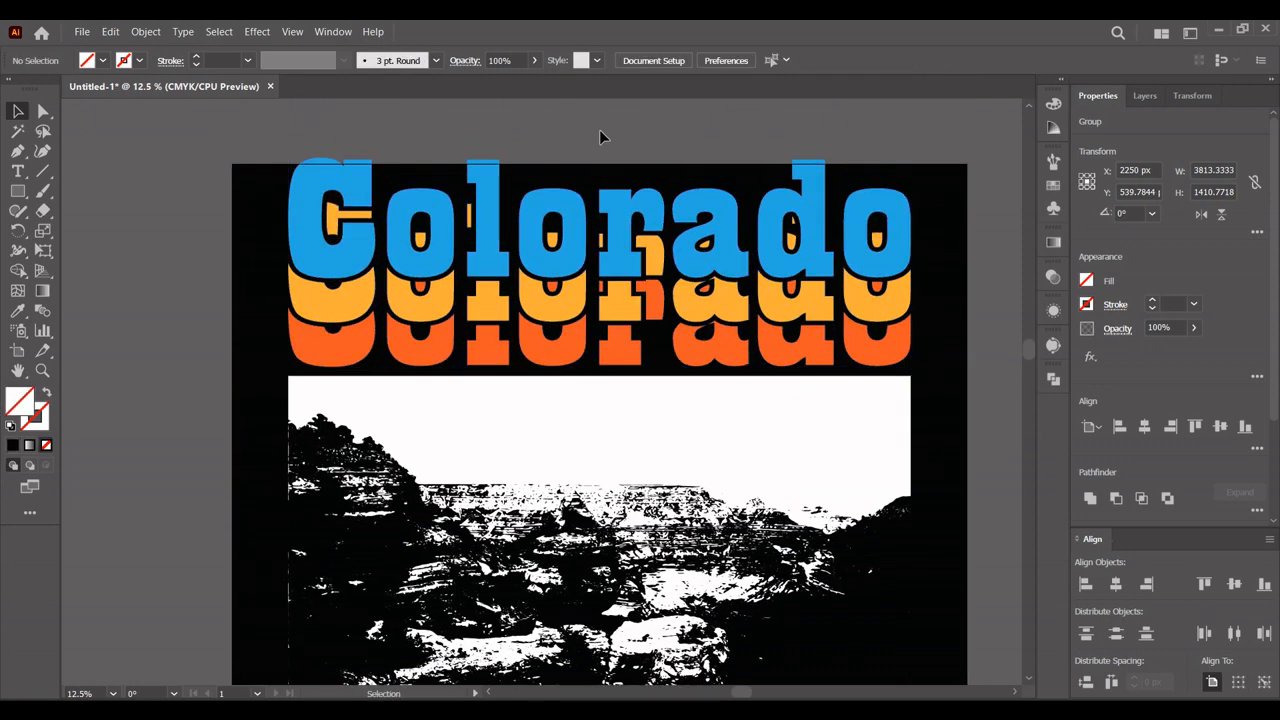
# Group the title, canyon photo, line and caption, and move the group down on the artboard, centered horizontally
pyautogui.scroll(-1, 599, 129)
pyautogui.moveTo(823, 383); pyautogui.dragTo(831, 362)
pyautogui.moveTo(829, 567); pyautogui.dragTo(380, 183)
pyautogui.rightClick(621, 160)
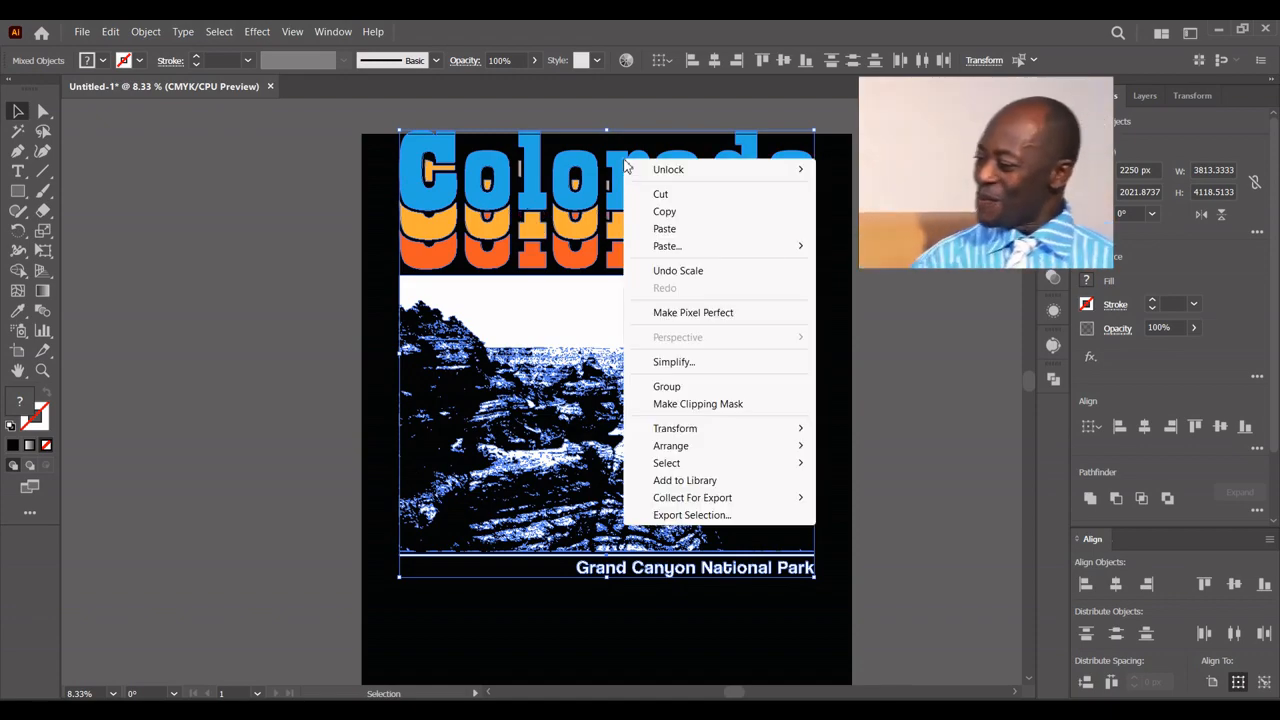
pyautogui.click(660, 386)
pyautogui.moveTo(742, 162); pyautogui.dragTo(747, 209)
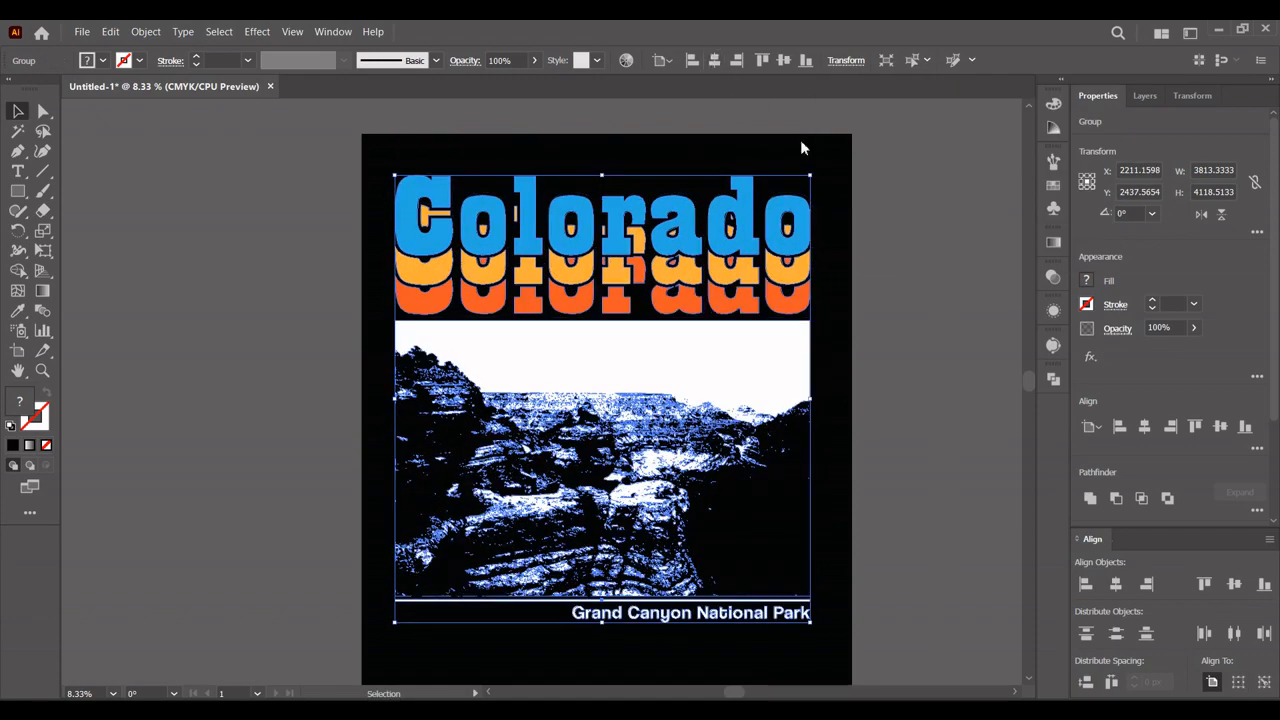
pyautogui.click(801, 142)
# Place the 4500 × 5400 px transparent grunge texture PNG over the artwork and center it horizontally and vertically on the artboard
pyautogui.moveTo(846, 291); pyautogui.dragTo(820, 281)
pyautogui.scroll(1, 830, 298)
pyautogui.scroll(-1, 860, 240)
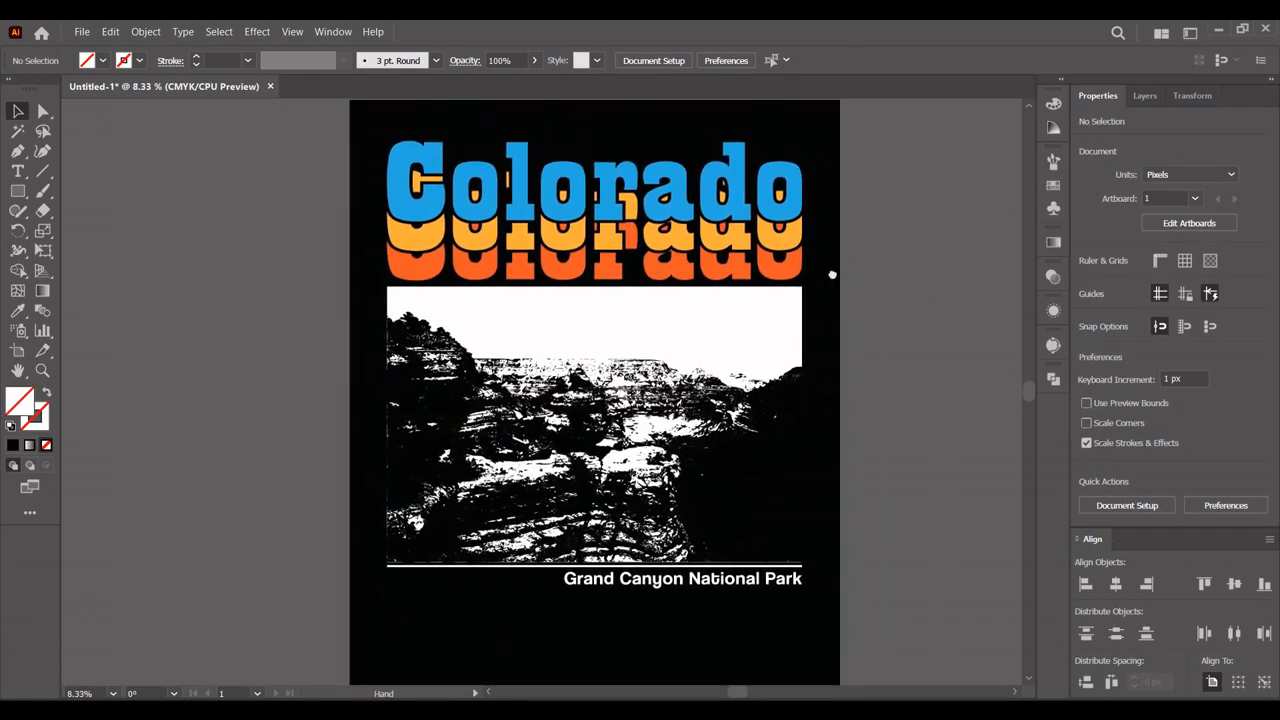
pyautogui.moveTo(940, 655); pyautogui.dragTo(675, 428)
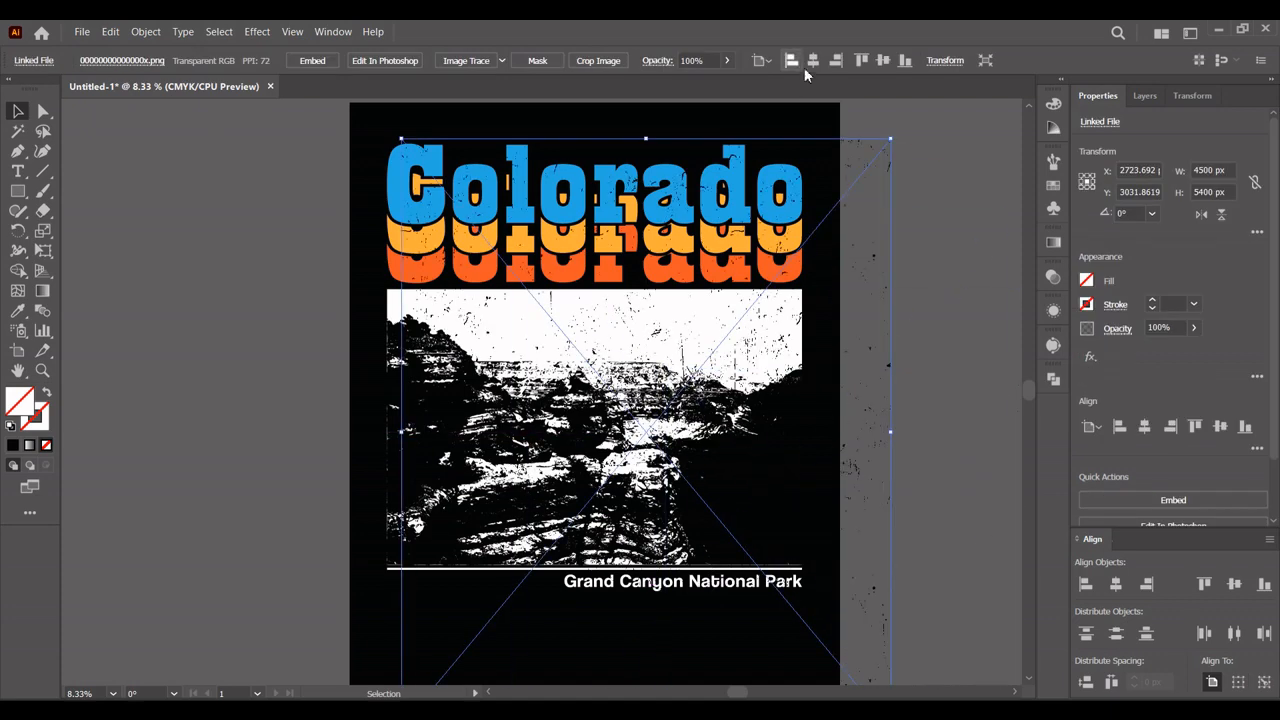
pyautogui.click(813, 60)
pyautogui.click(883, 60)
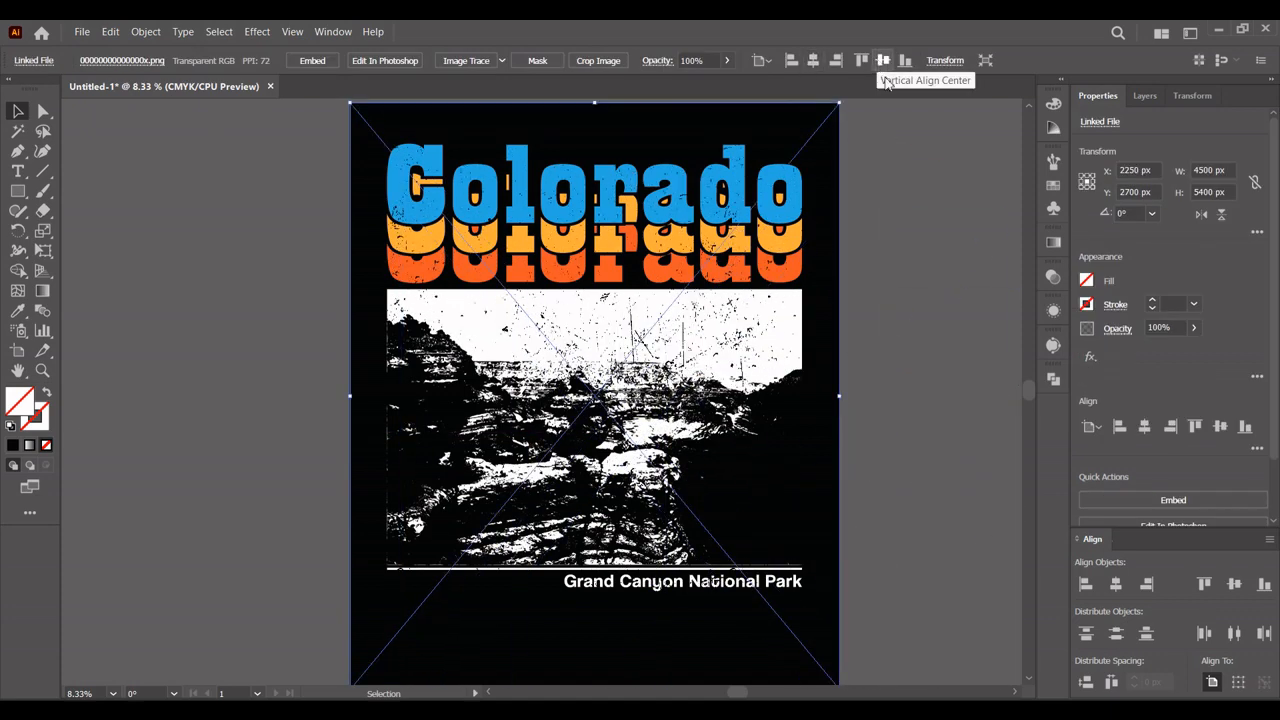
# Select the grouped artwork with the grunge texture and make the texture an opacity mask with Clip turned off
pyautogui.click(858, 291)
pyautogui.hotkey('ctrl', 'a')
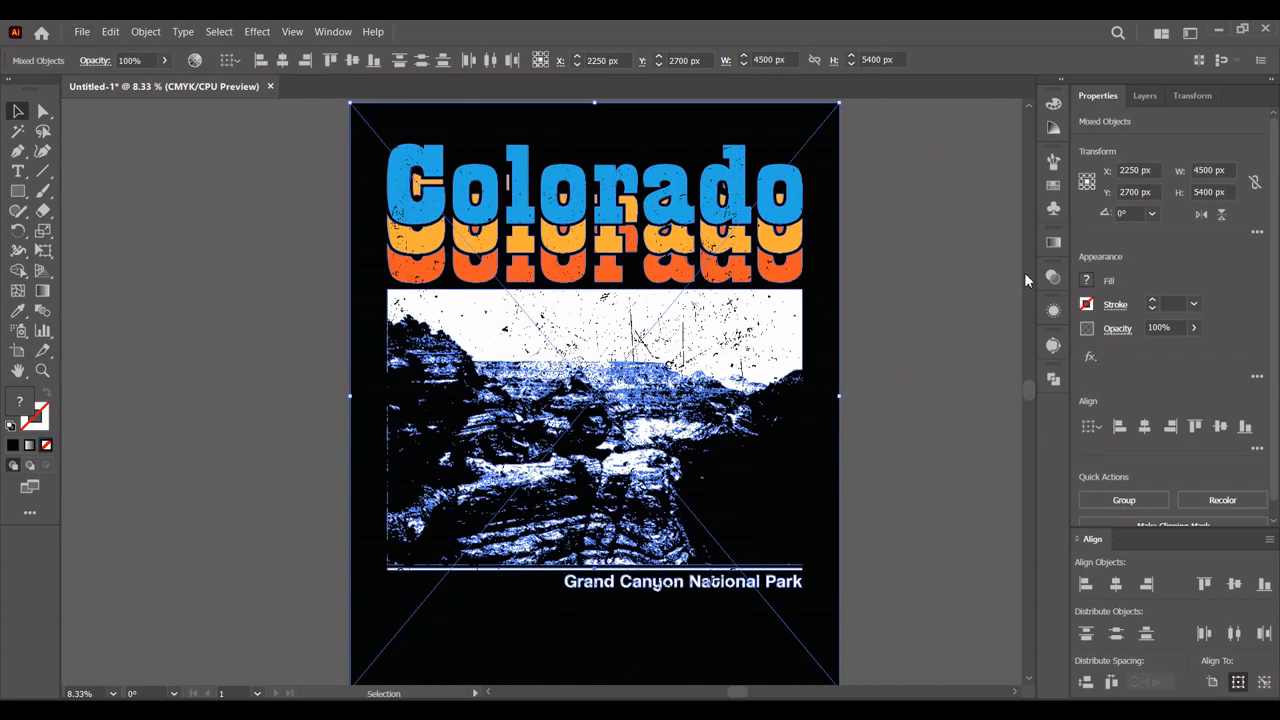
pyautogui.click(335, 33)
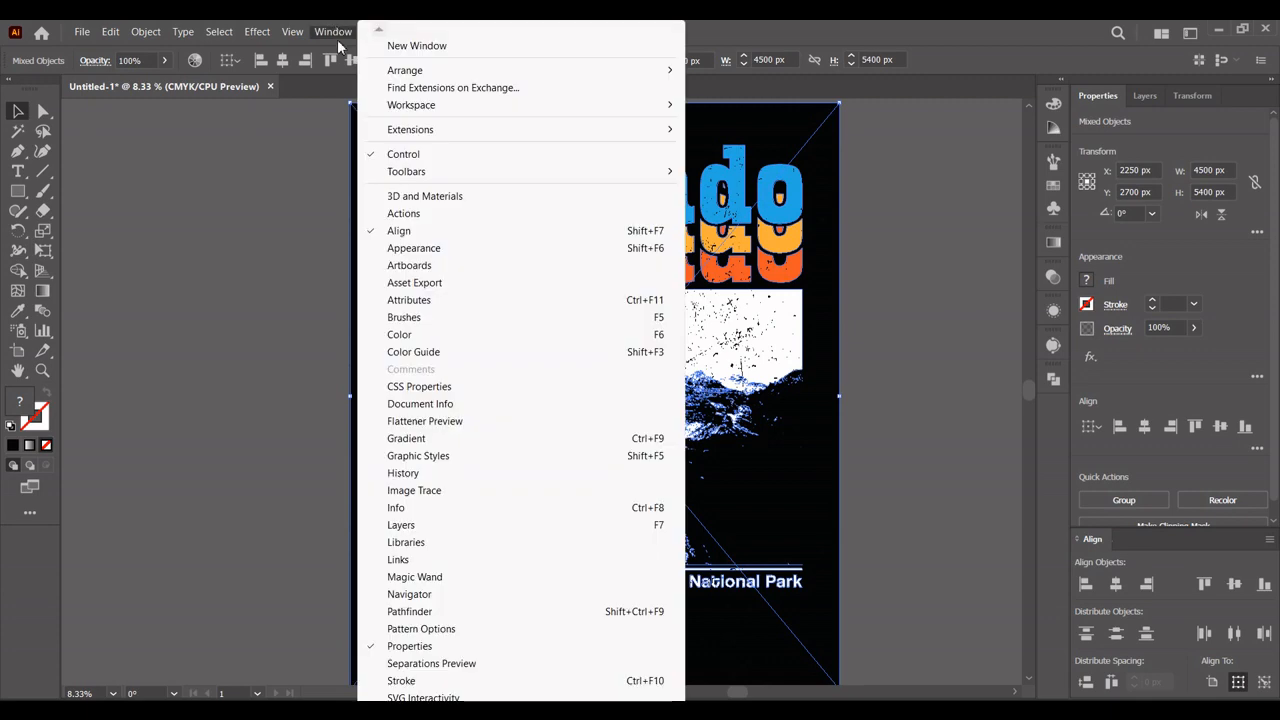
pyautogui.click(1052, 276)
pyautogui.click(1052, 276)
pyautogui.click(332, 32)
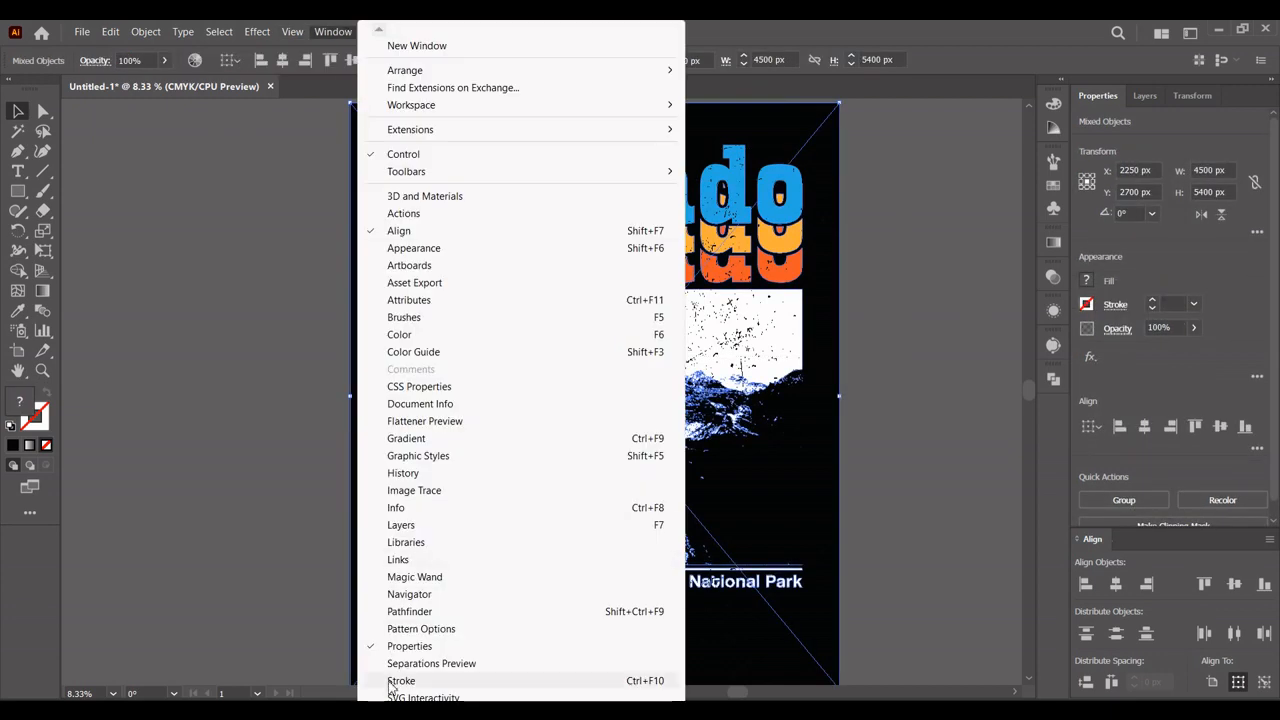
pyautogui.scroll(-5, 413, 630)
pyautogui.click(410, 625)
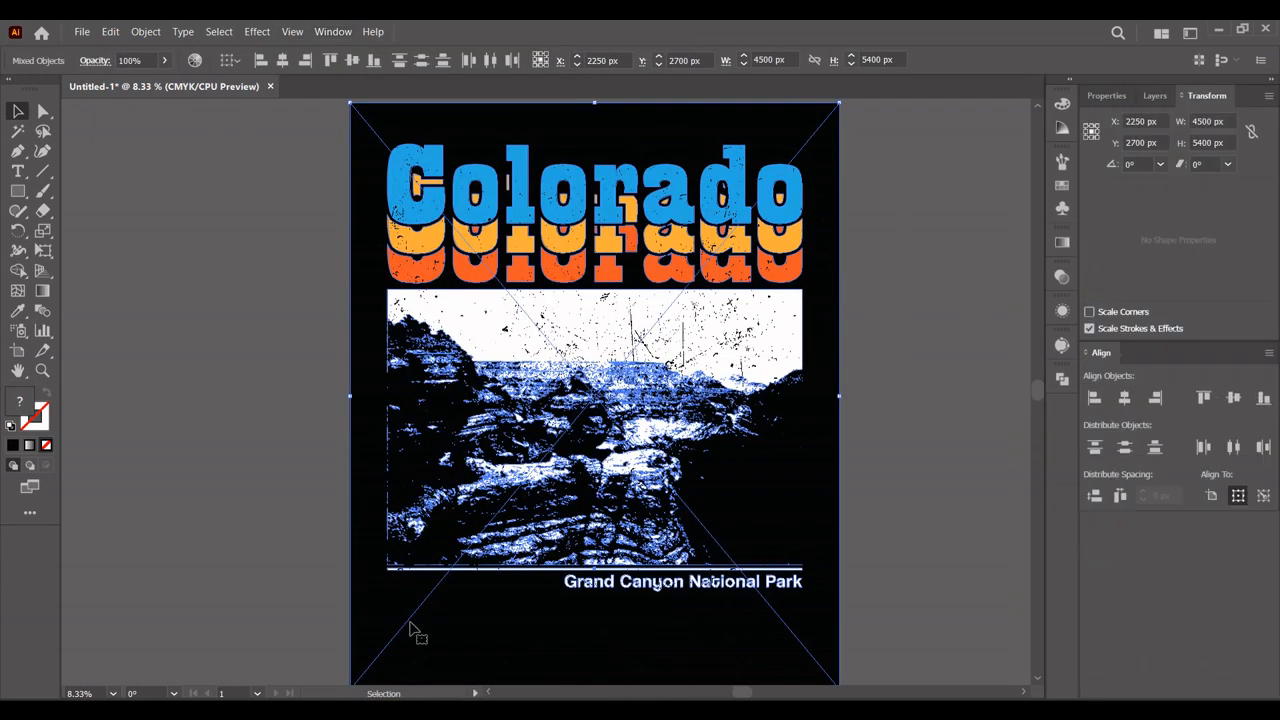
pyautogui.click(1062, 277)
pyautogui.click(1005, 320)
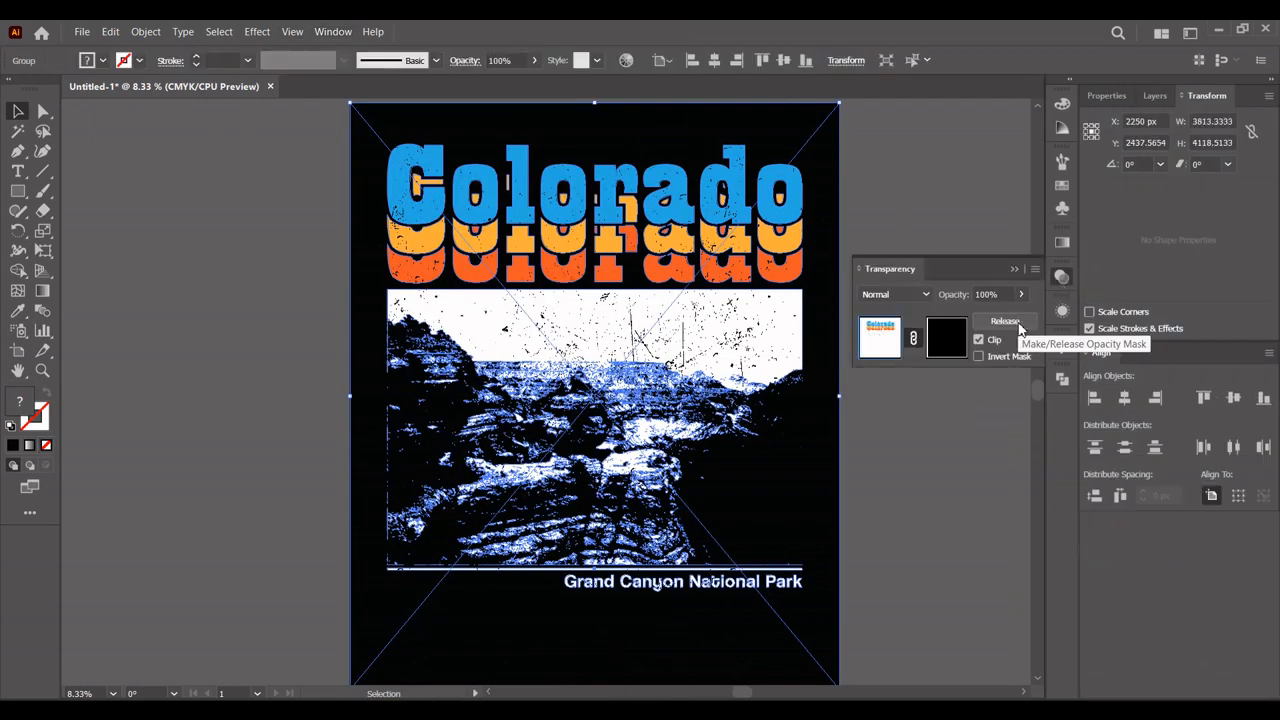
pyautogui.click(979, 340)
pyautogui.click(1029, 296)
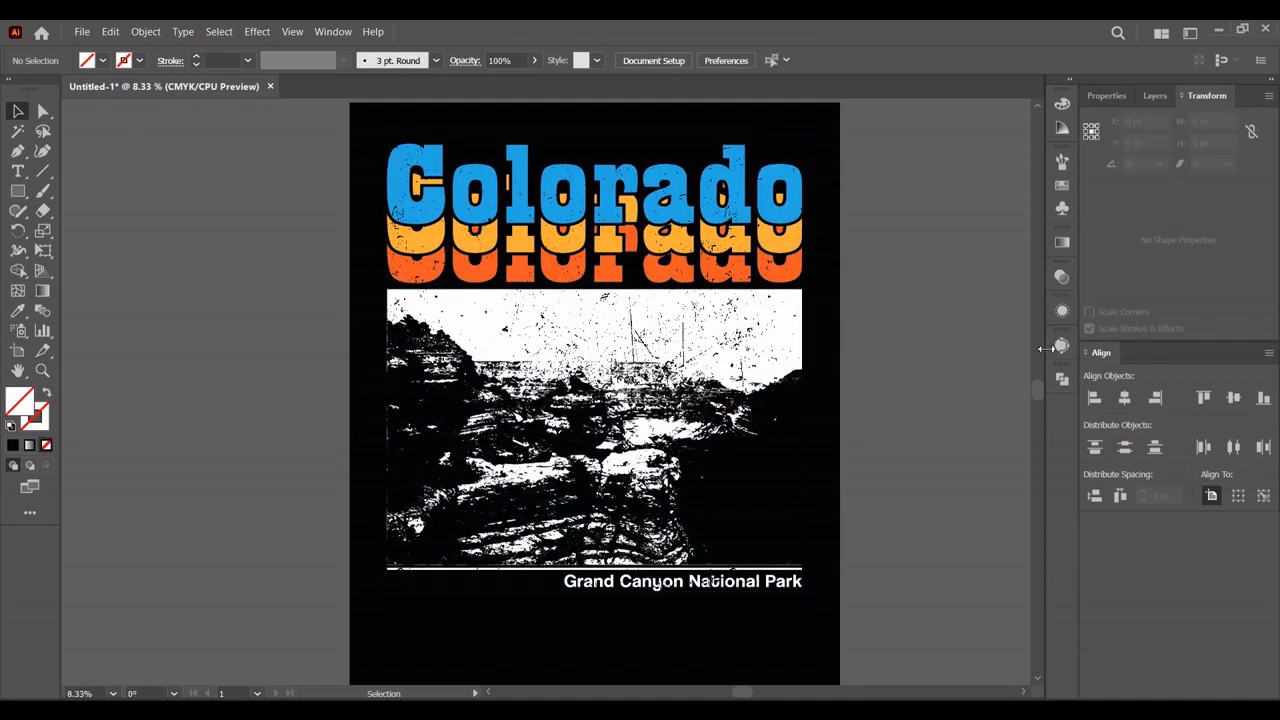
# Inspect the distressed artwork up close and hide the black background rectangle
pyautogui.click(1152, 96)
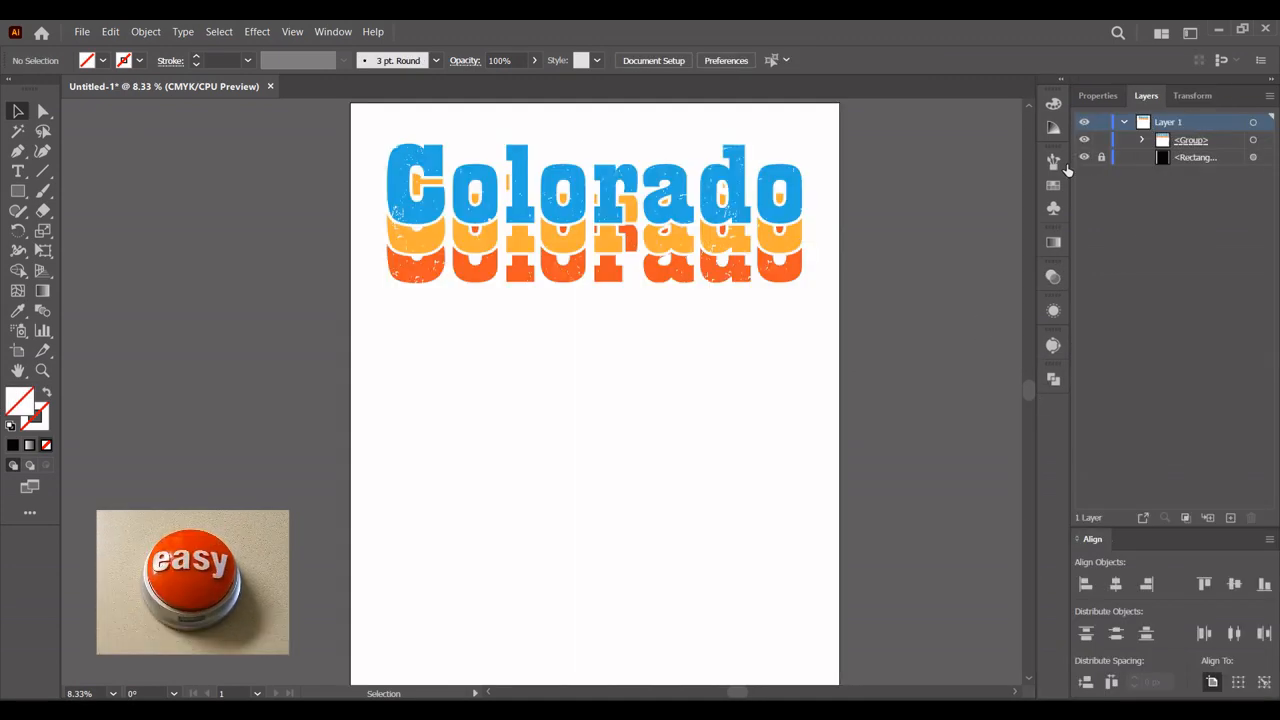
pyautogui.scroll(1, 700, 322)
pyautogui.moveTo(700, 322); pyautogui.dragTo(729, 279)
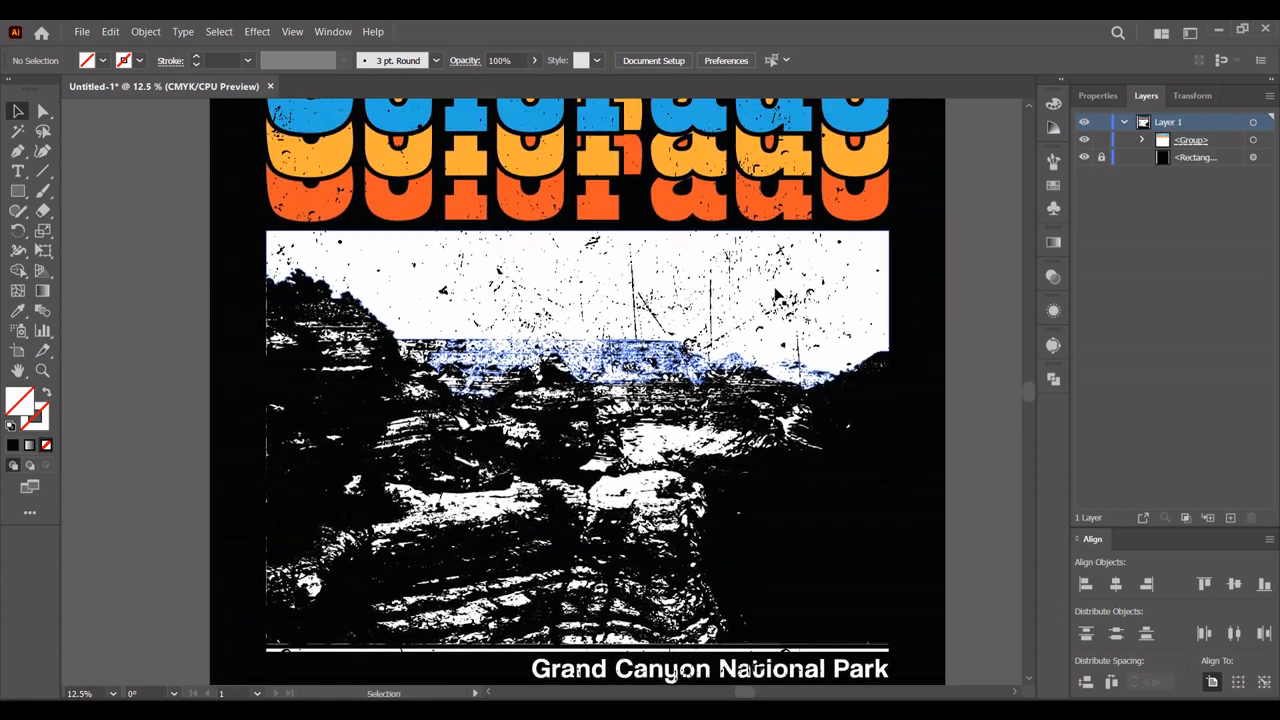
pyautogui.scroll(-1, 921, 272)
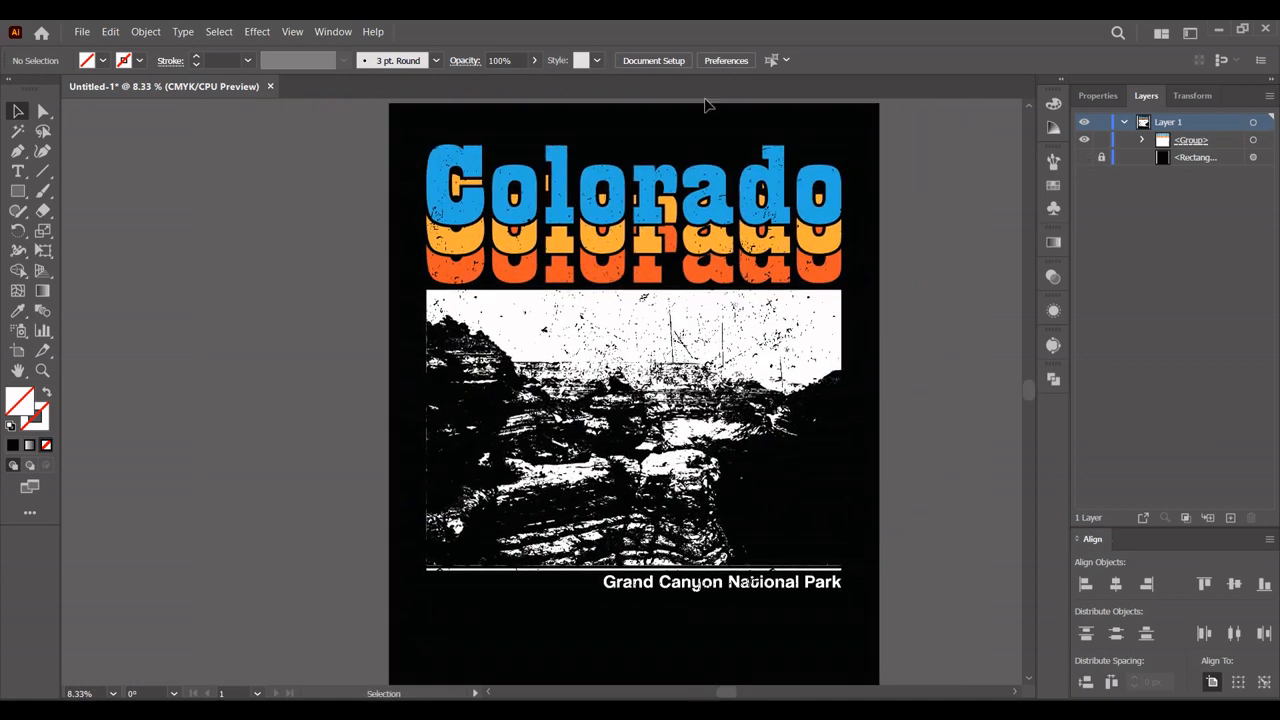
# Open the Save for Web (Legacy) export for the background-free artwork, and show the black background rectangle again
pyautogui.click(82, 31)
pyautogui.moveTo(171, 376)
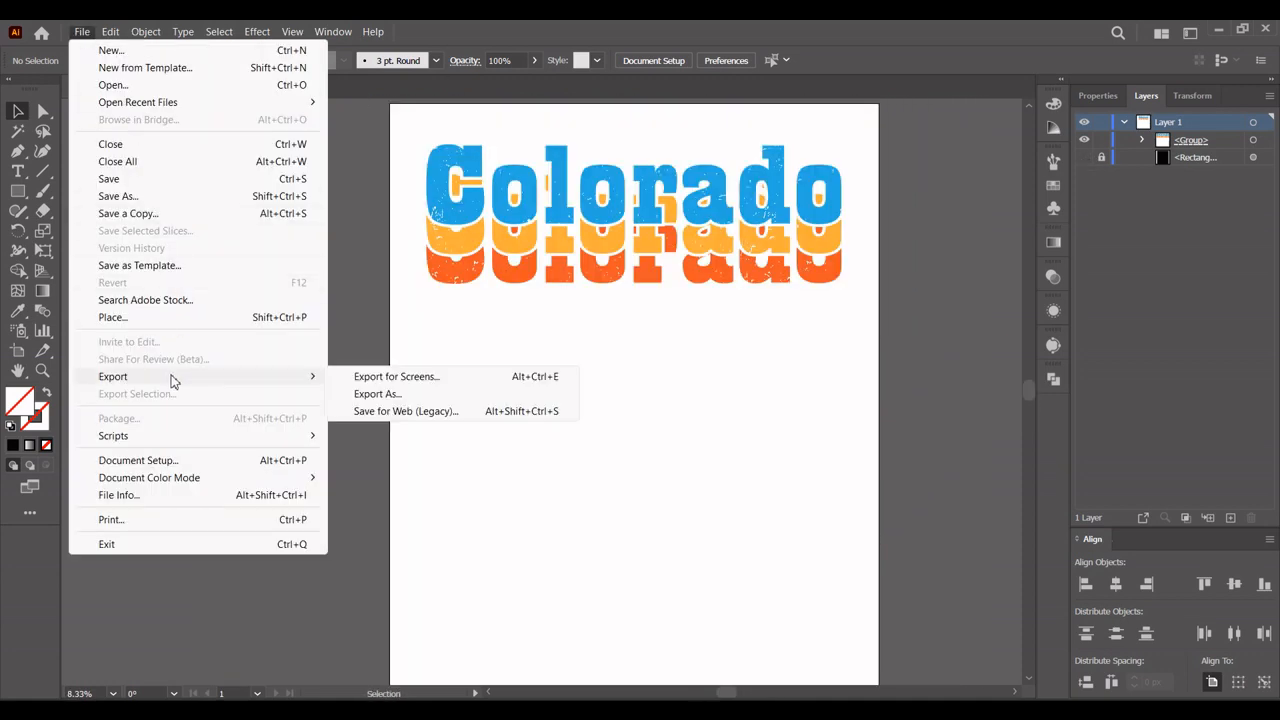
pyautogui.click(420, 412)
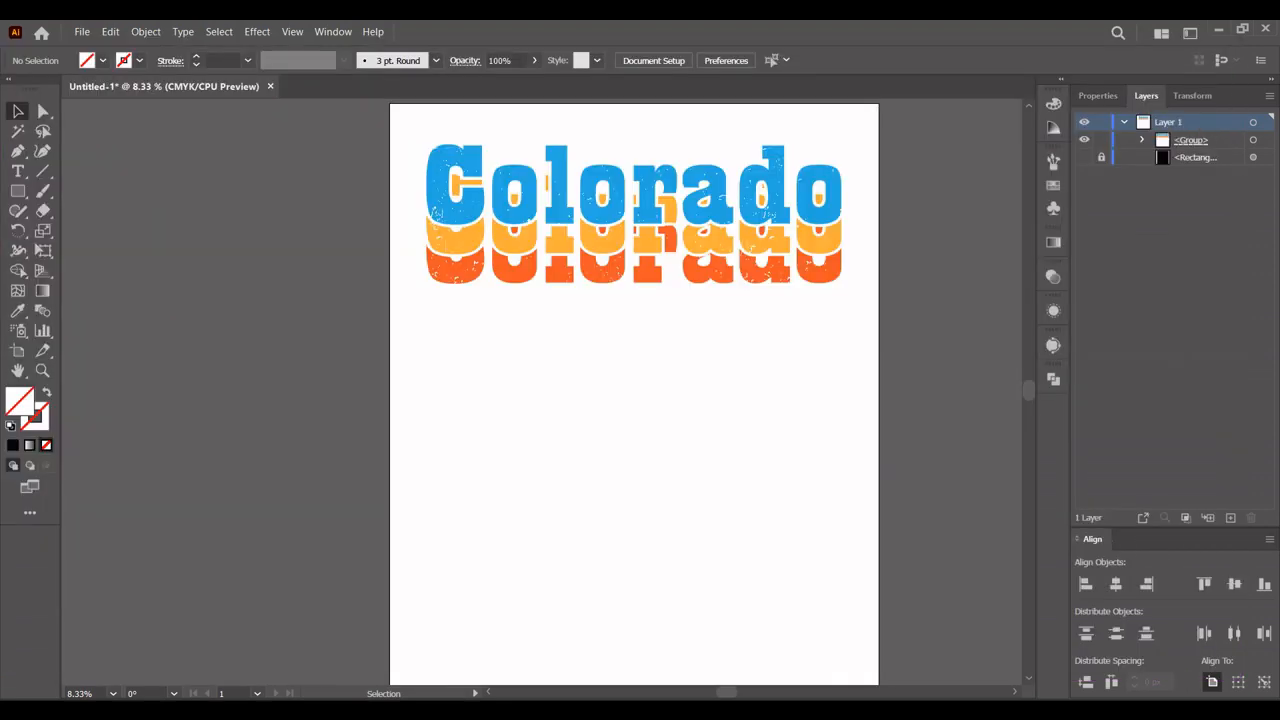
pyautogui.click(1084, 157)
pyautogui.moveTo(929, 225); pyautogui.dragTo(868, 231)
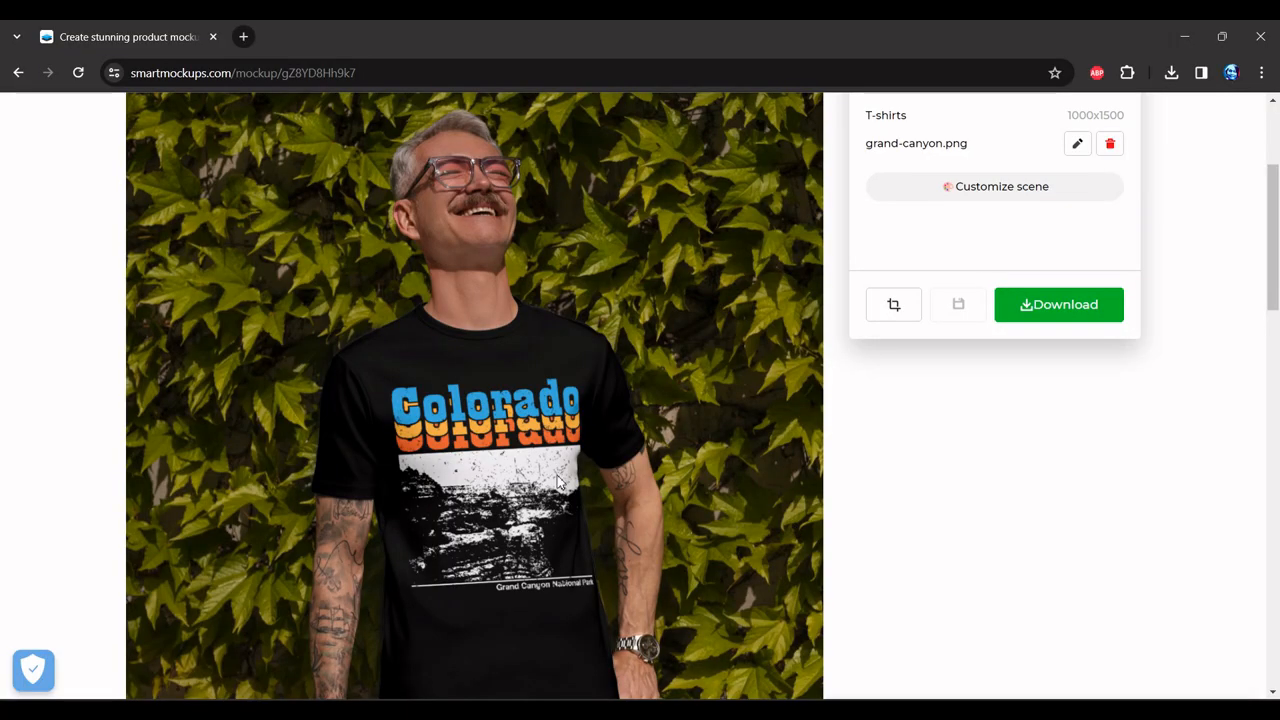
# Switch to Smartmockups in the browser and view the grand-canyon.png design on the black T-shirt mockup
pyautogui.scroll(2, 558, 483)
pyautogui.moveTo(1278, 203); pyautogui.dragTo(1278, 245)
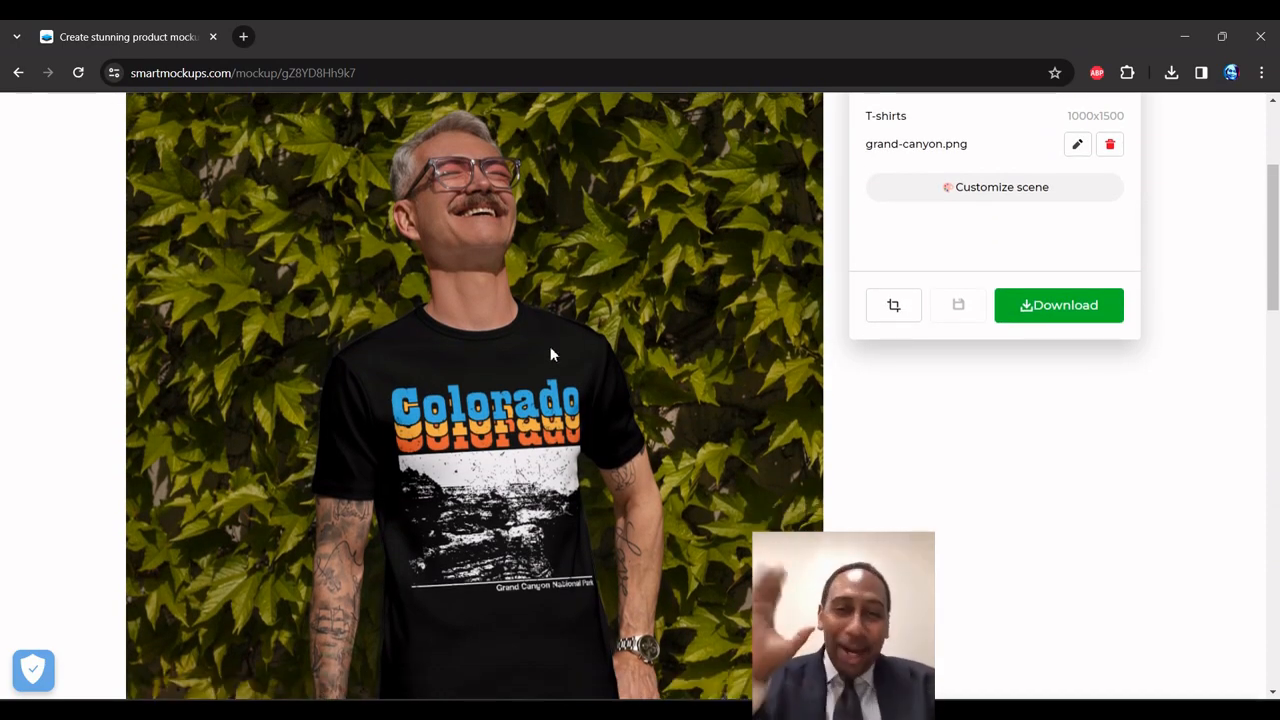